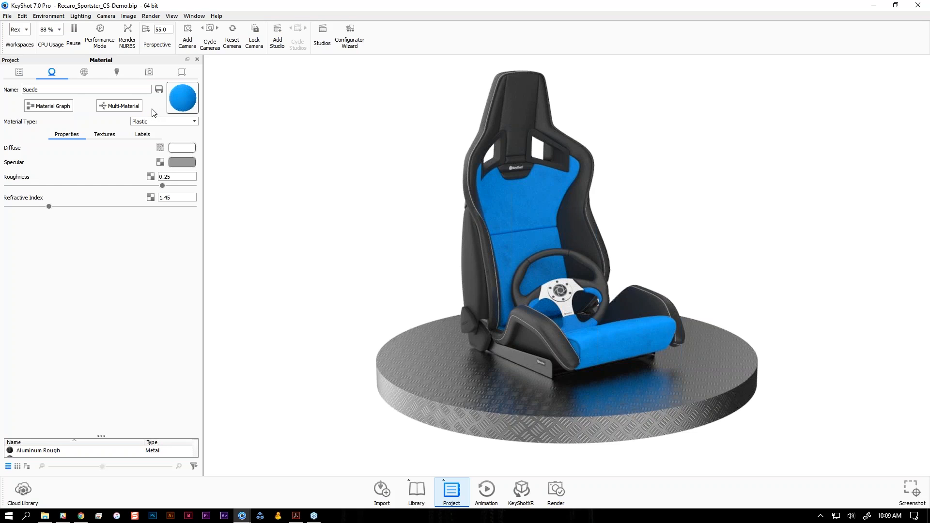
- Turn the Suede material into a multi-material and name its first sub-material Blue
left_click(110, 109)
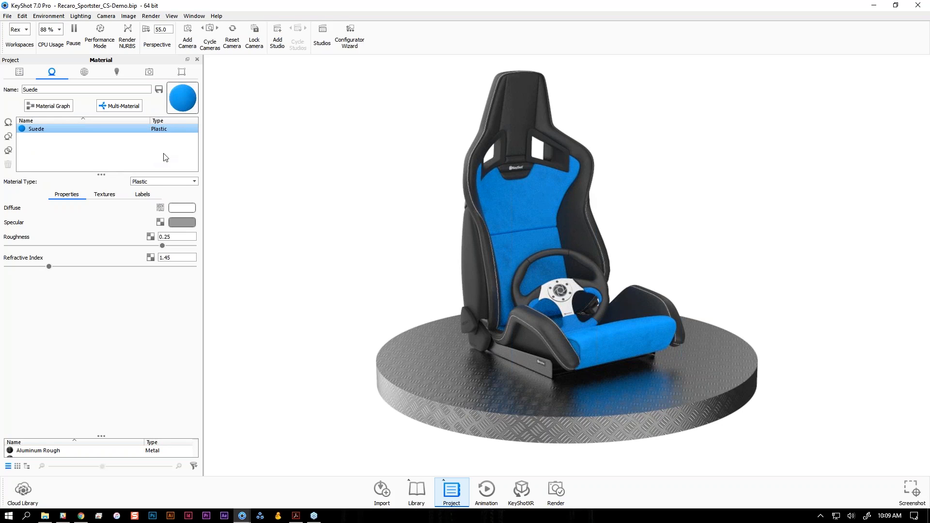
double_click(33, 130)
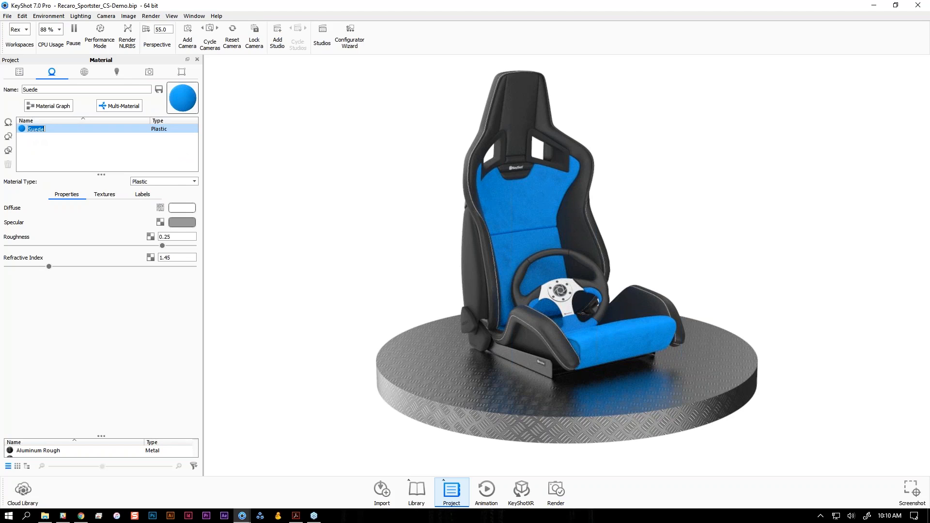
type("Blue")
key("Return")
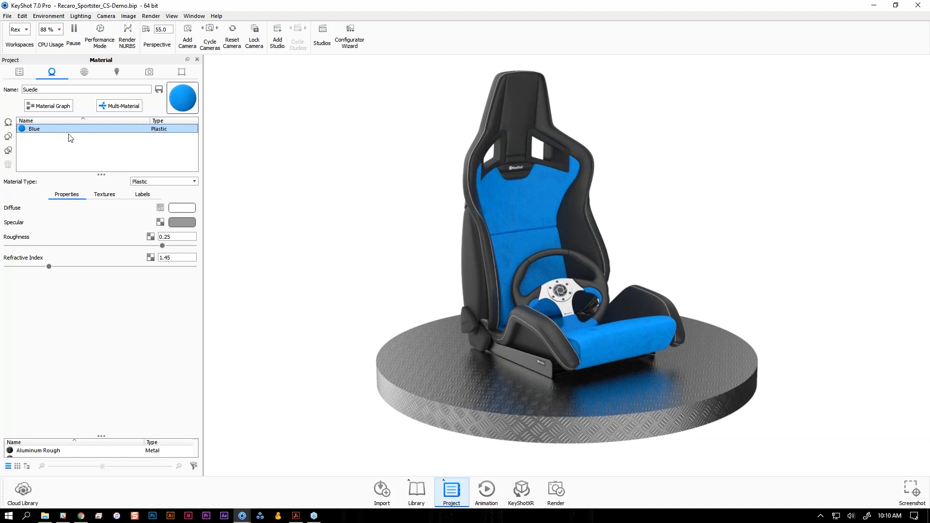
- Try adding a new default plastic sub-material to the Suede multi-material, and delete it again
left_click(8, 123)
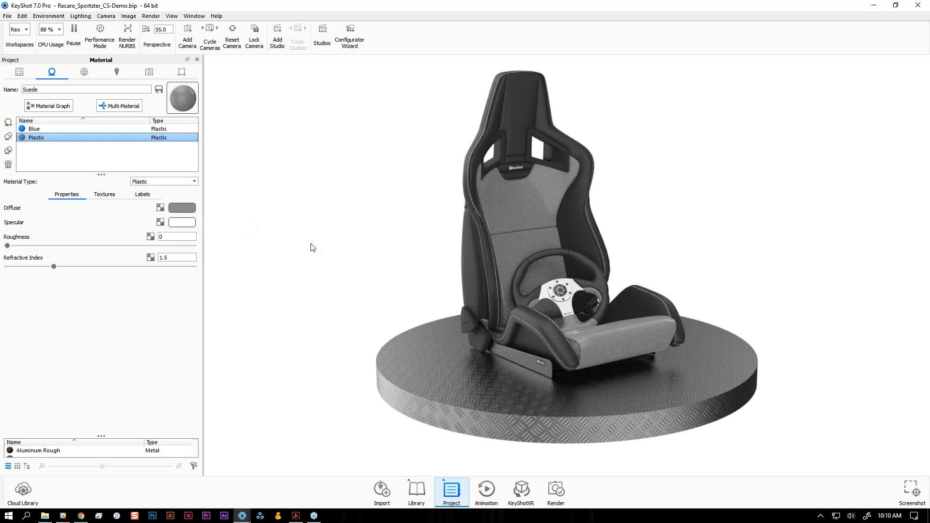
left_click(8, 166)
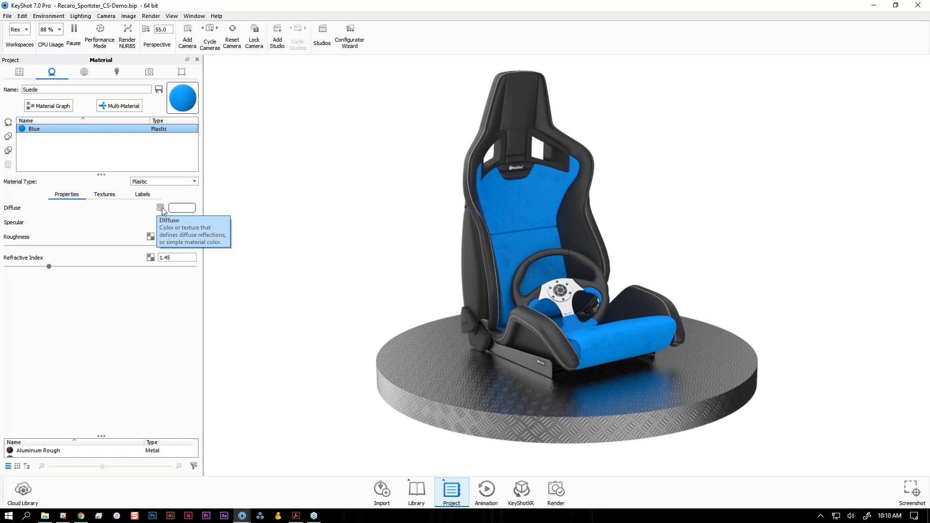
- Duplicate the Blue sub-material twice and name the copies Red and Black
left_click(8, 137)
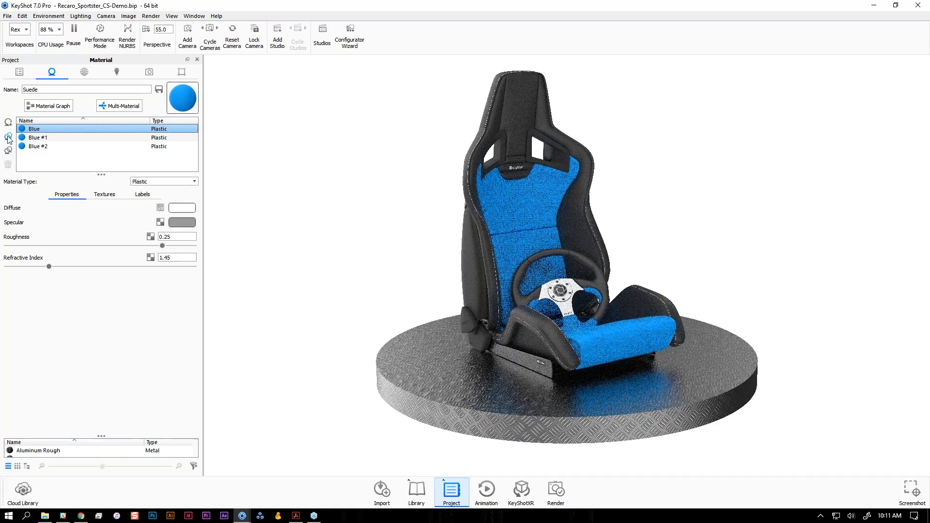
left_click(7, 137)
double_click(35, 138)
type("Red")
key("Return")
double_click(37, 146)
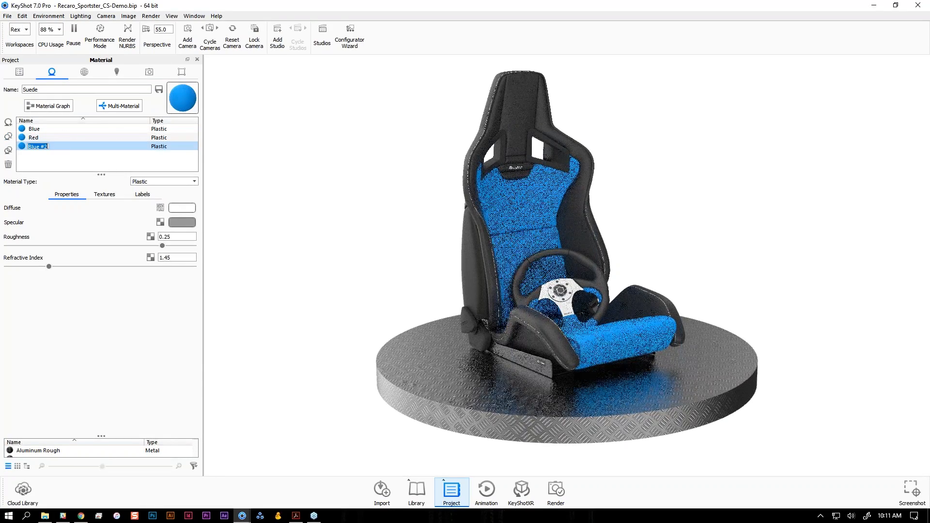
type("Black")
key("Return")
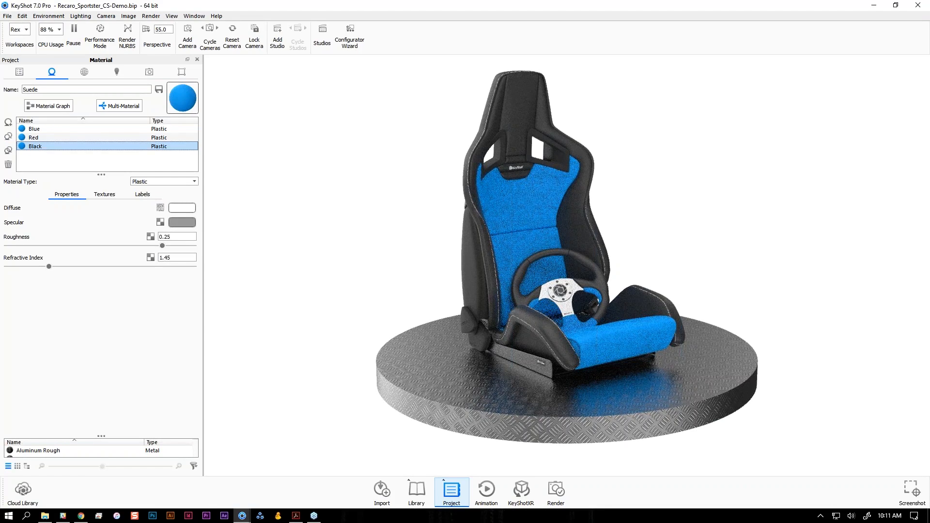
- Duplicate the Black sub-material and name the copy White
left_click(9, 137)
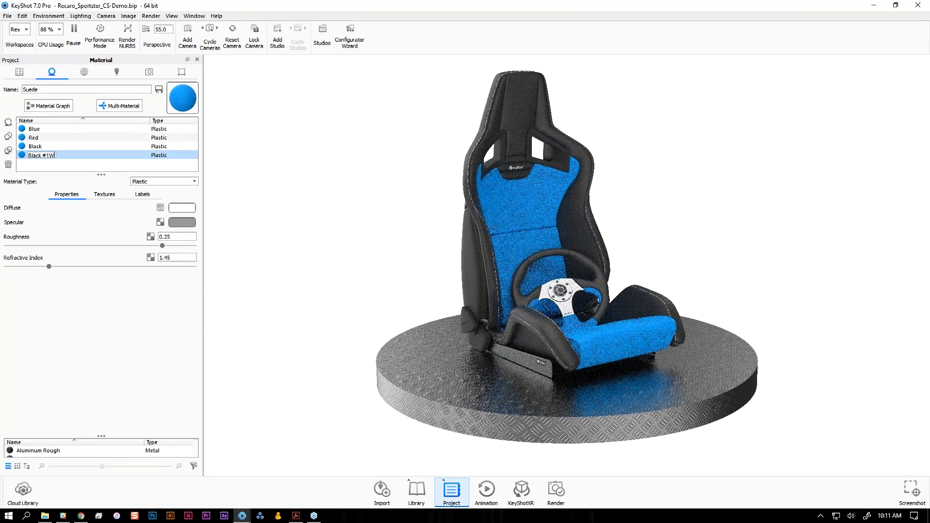
type("W")
type("Wh")
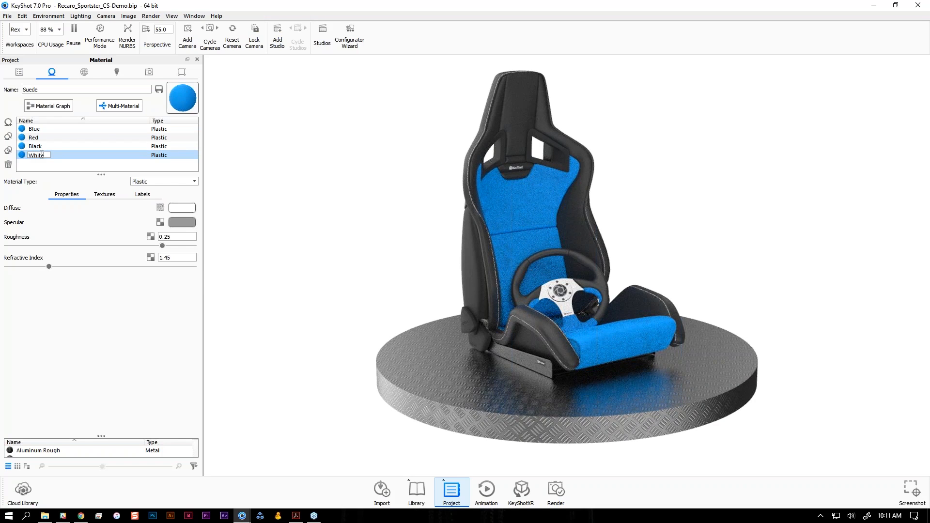
key("Return")
- Open the material graph for the Red sub-material and move Black's Cellular and Vertex Color nodes down, away from Red's chain
left_click(42, 138)
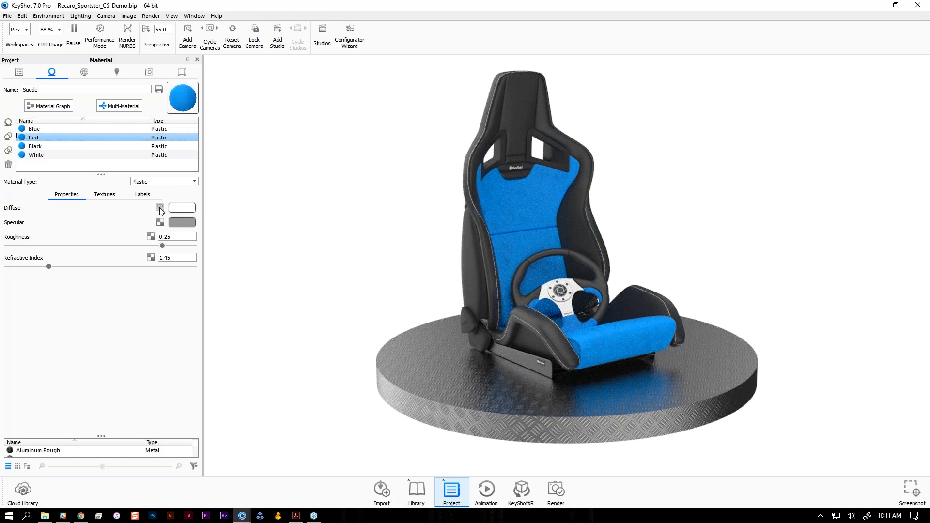
left_click(65, 107)
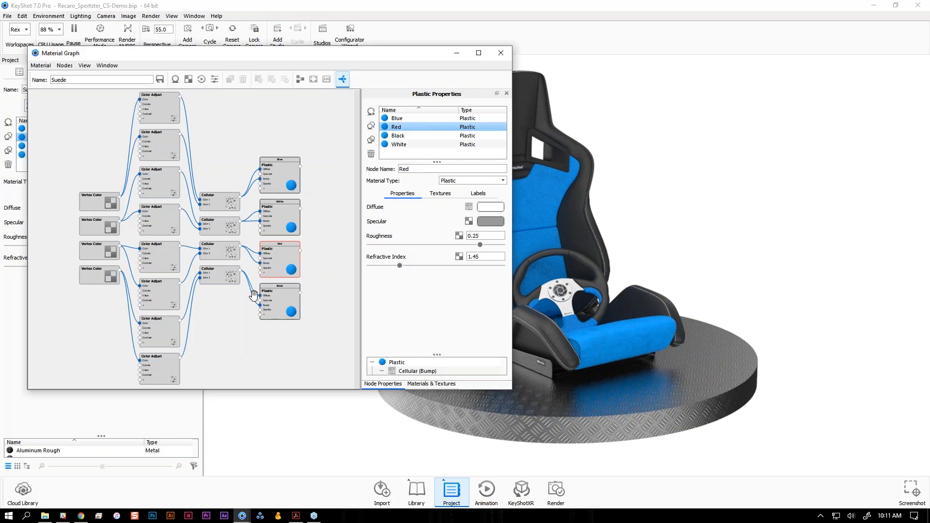
scroll(250, 338, "up", 2)
scroll(250, 338, "down", 2)
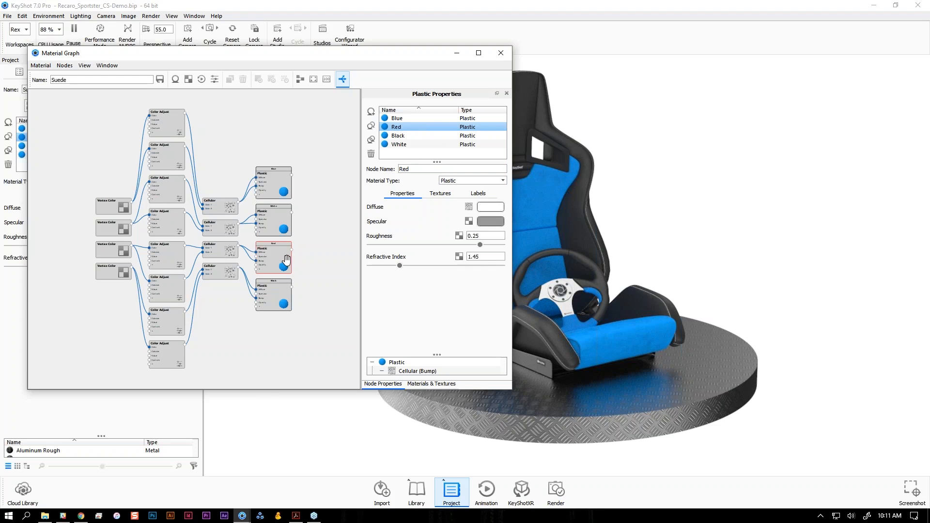
scroll(290, 272, "down", 1)
scroll(290, 273, "up", 2)
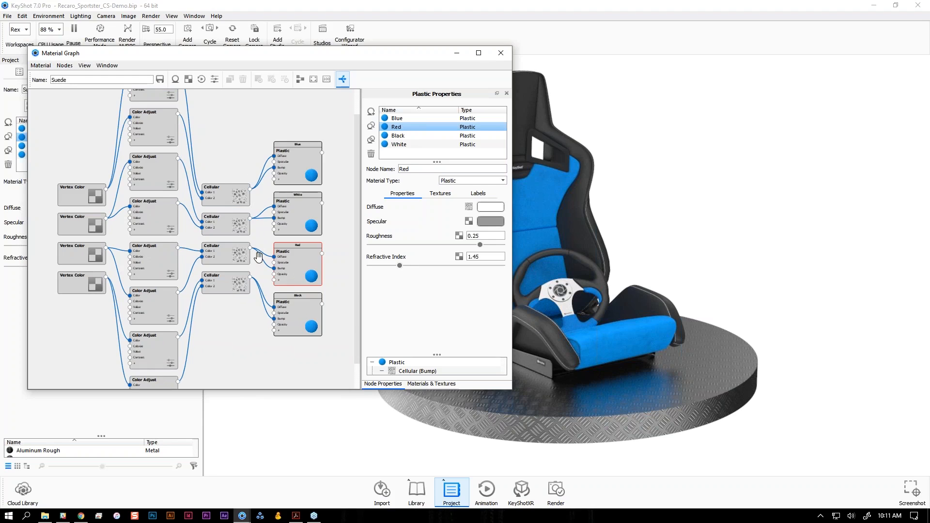
left_click_drag(229, 282, 233, 349)
left_click_drag(81, 285, 91, 358)
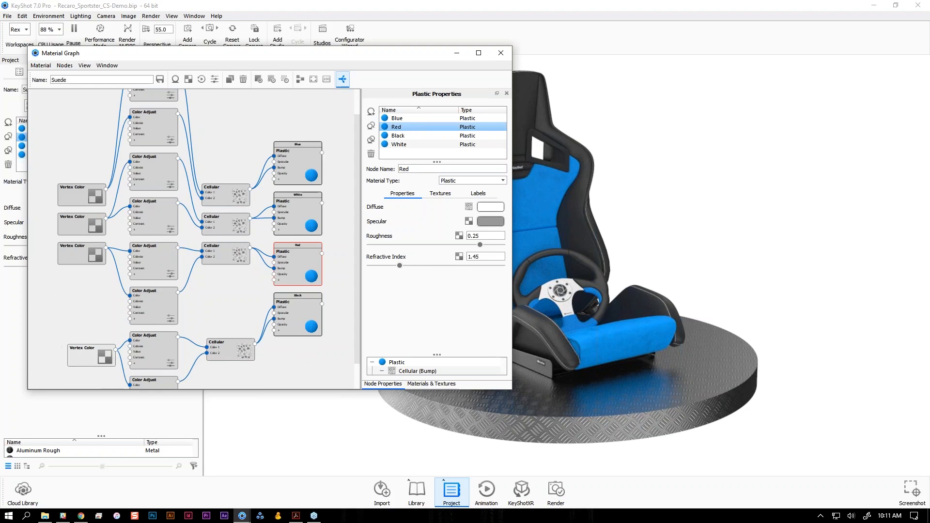
- Reposition Red's Plastic, Cellular and two Color Adjust nodes in the graph to check which nodes feed it
mouse_move(296, 265)
left_mouse_down()
mouse_move(310, 265)
mouse_move(297, 261)
left_mouse_up()
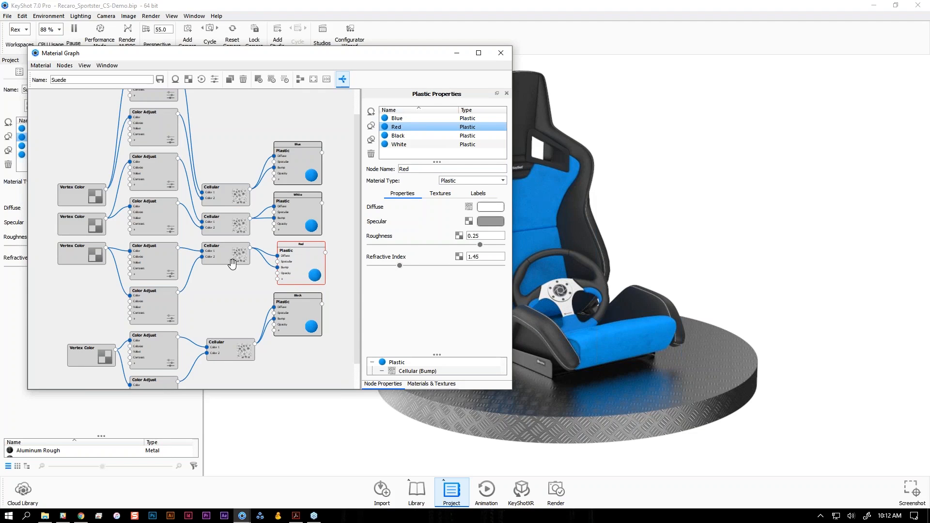
scroll(284, 269, "up", 1)
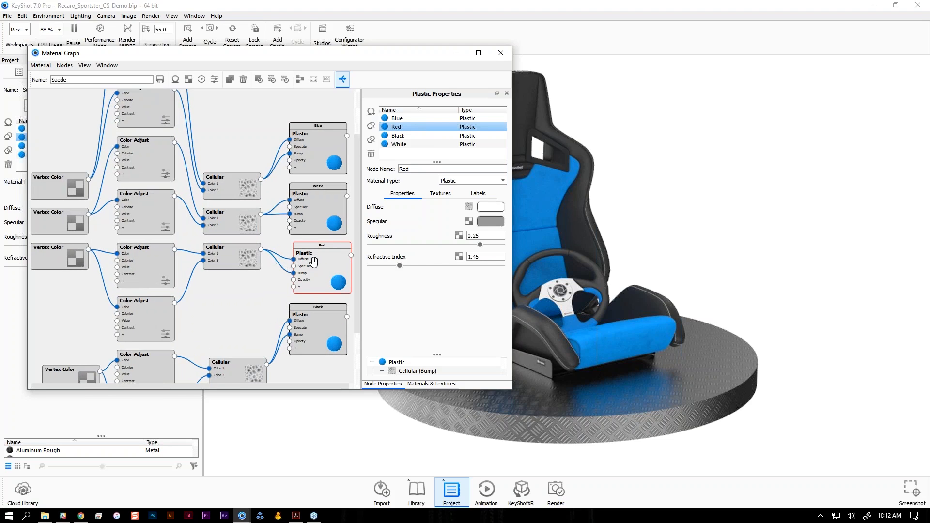
left_click_drag(233, 263, 245, 269)
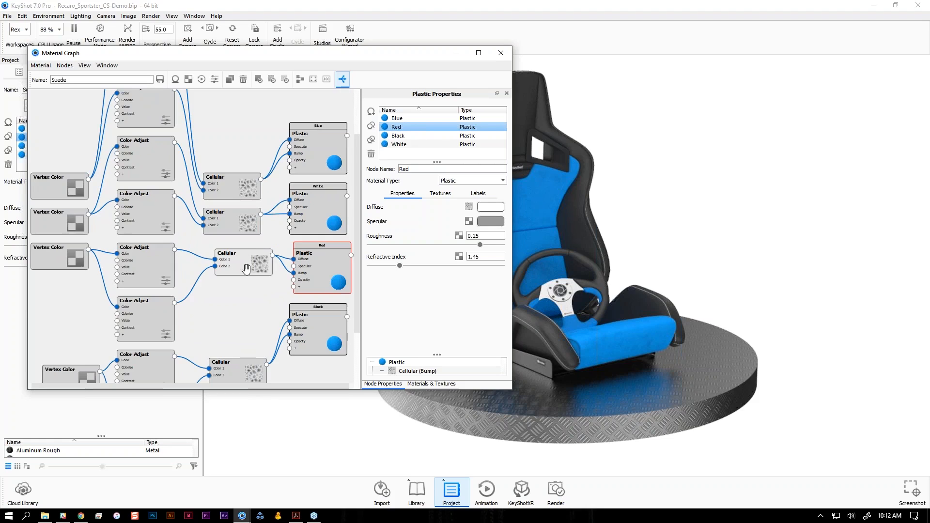
left_click_drag(152, 276, 153, 273)
left_click_drag(148, 320, 154, 317)
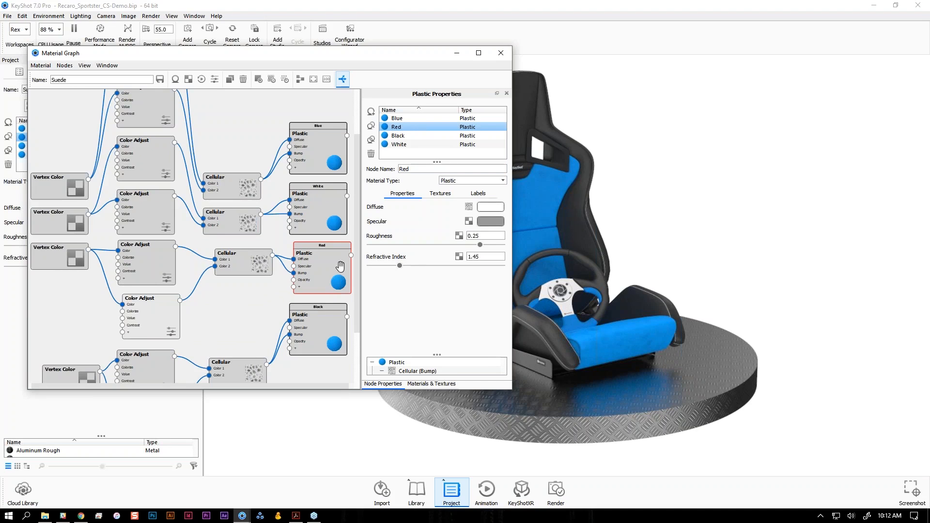
- Set the default color of Red's Vertex Color node to a red with hue 356°, saturation 67% and value 88%
left_click(70, 264)
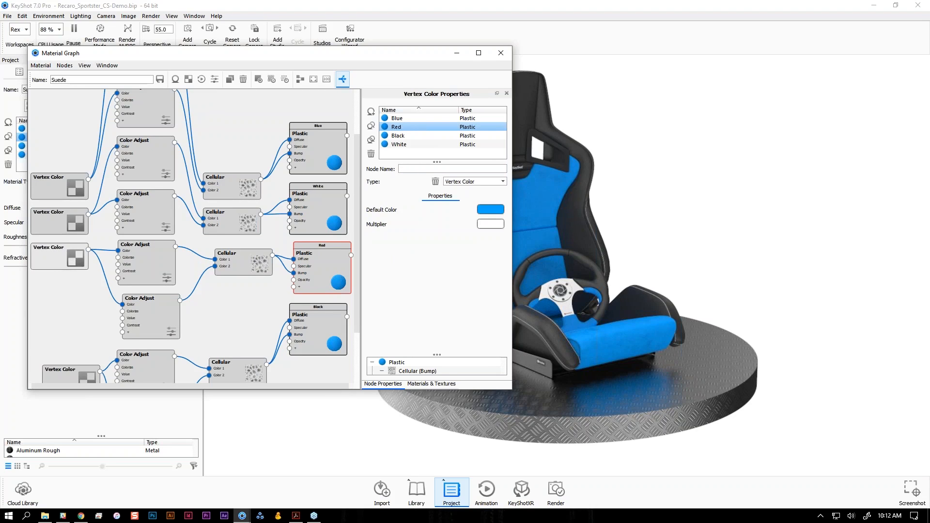
left_click(489, 211)
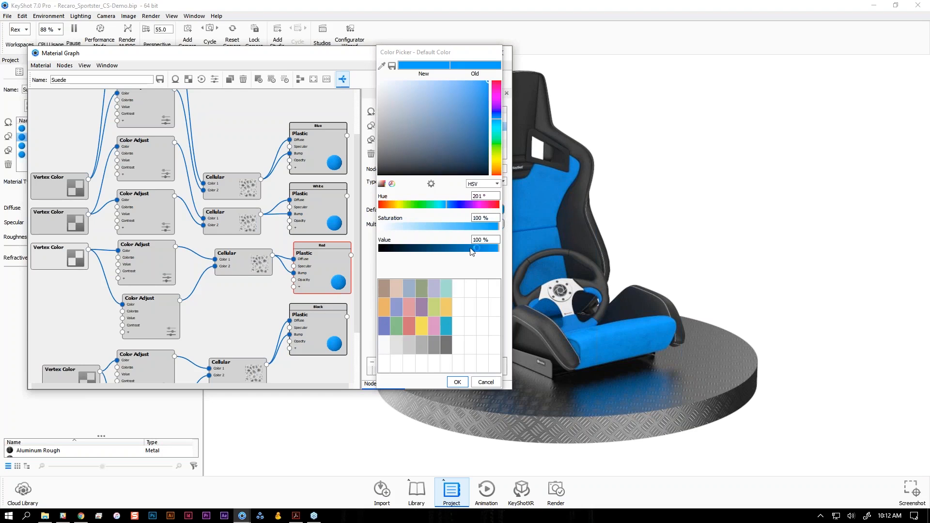
left_click(497, 81)
left_click_drag(485, 103, 486, 96)
left_click(476, 101)
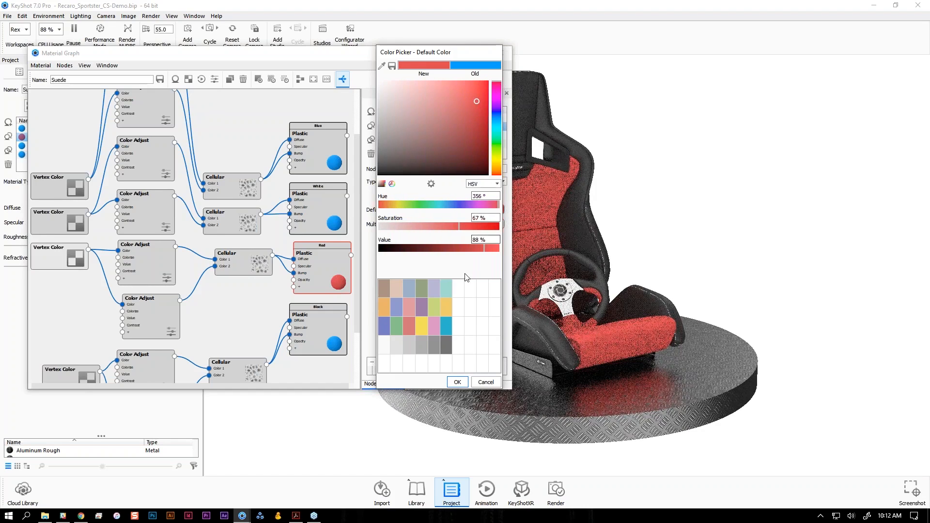
left_click(457, 382)
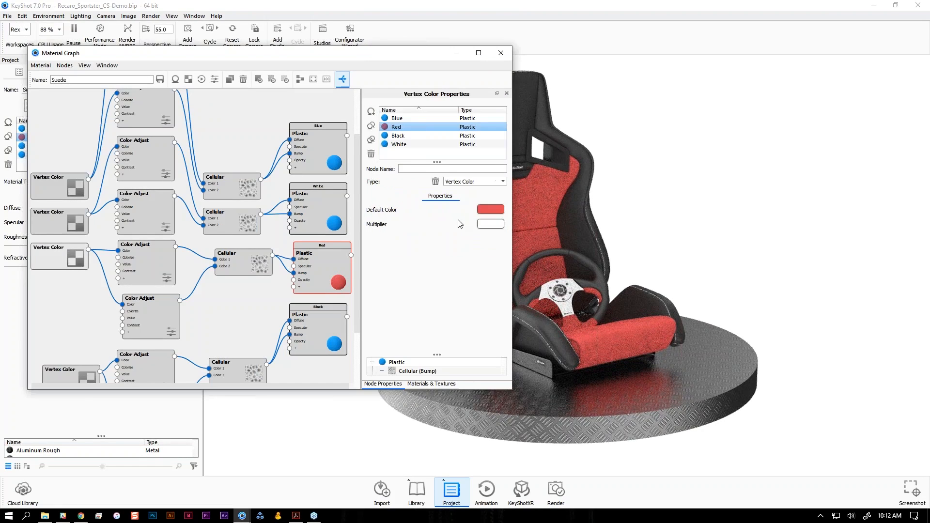
- Examine the settings of Red's two Color Adjust nodes and its Vertex Color node, and move the graph window to uncover the seat
left_click(144, 271)
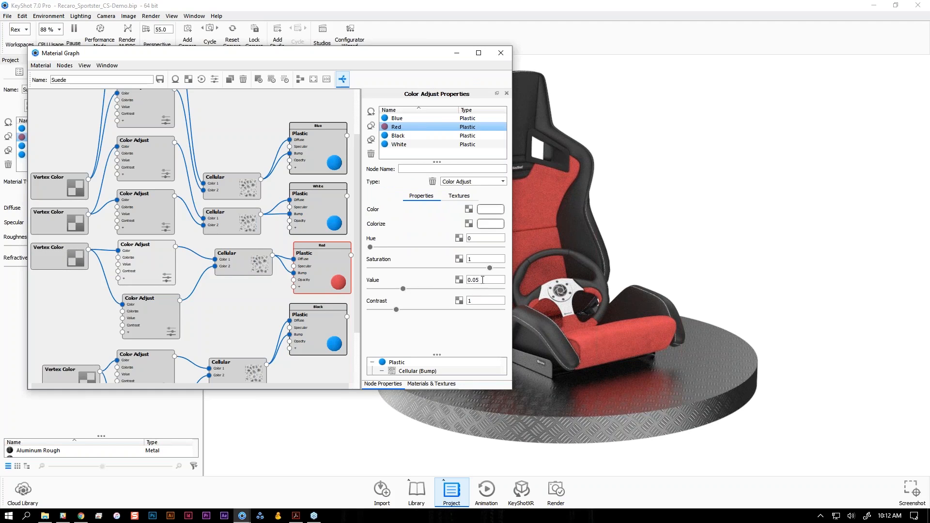
left_click(162, 312)
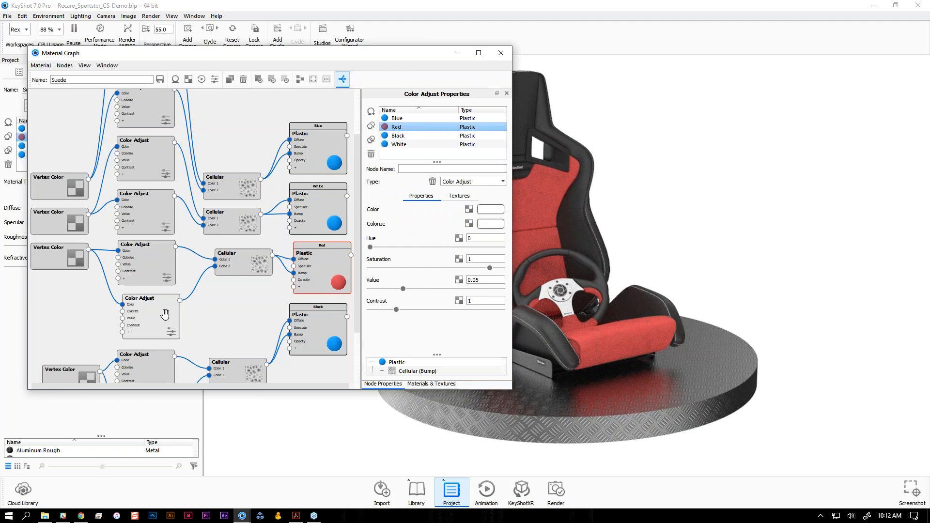
left_click(70, 259)
left_click_drag(409, 61, 362, 53)
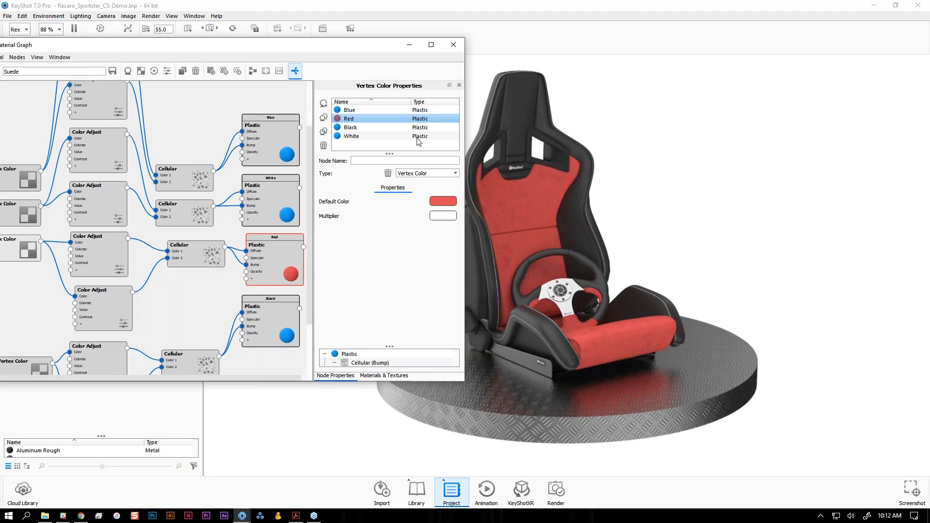
- Activate the Black sub-material and set its Vertex Color node's default color to a dark gray with 0% saturation and 23% value
left_click(370, 128)
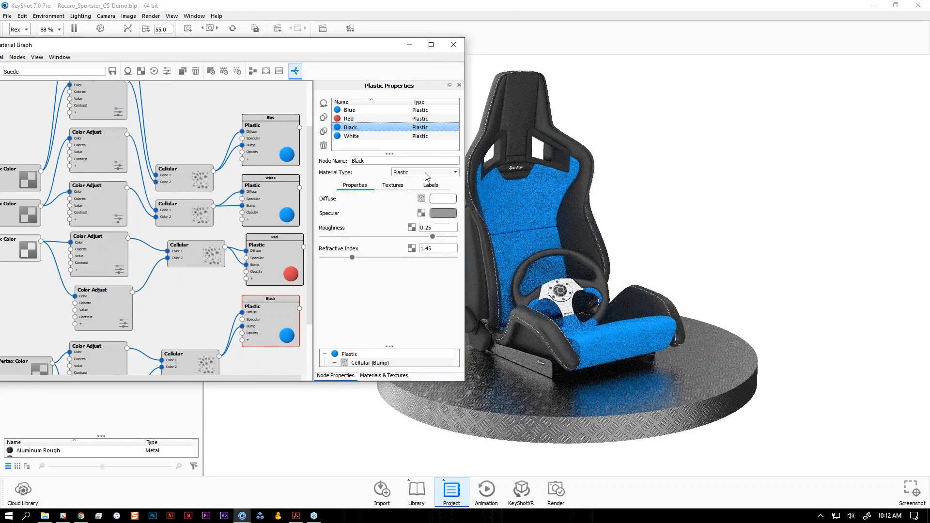
left_click_drag(292, 52, 309, 46)
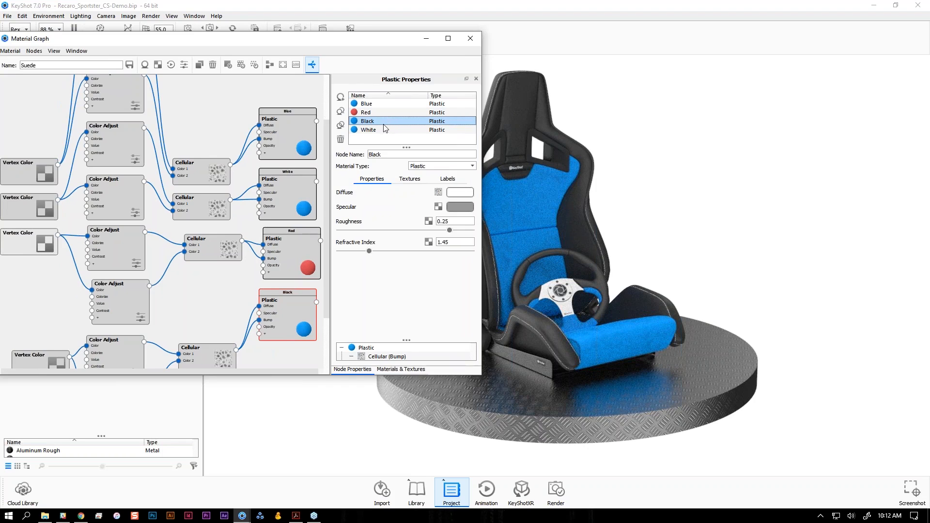
left_click_drag(287, 308, 291, 313)
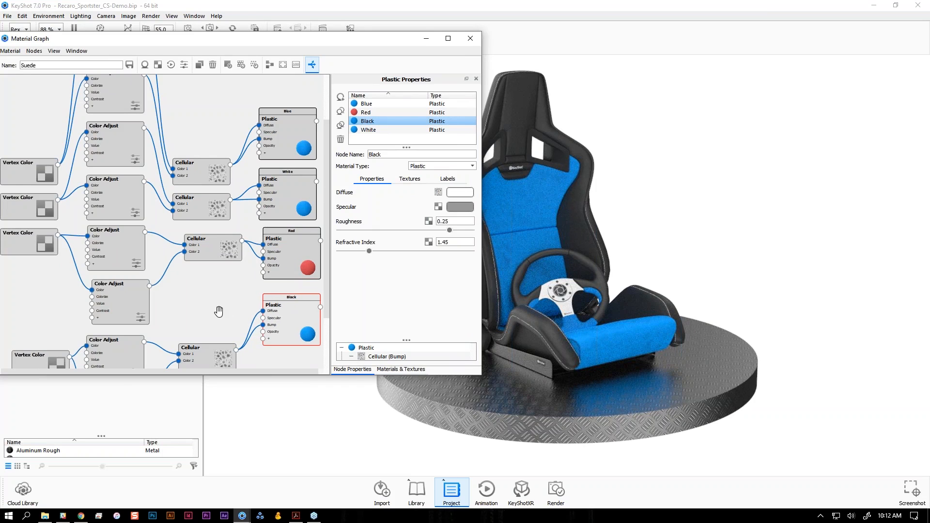
scroll(219, 312, "down", 3)
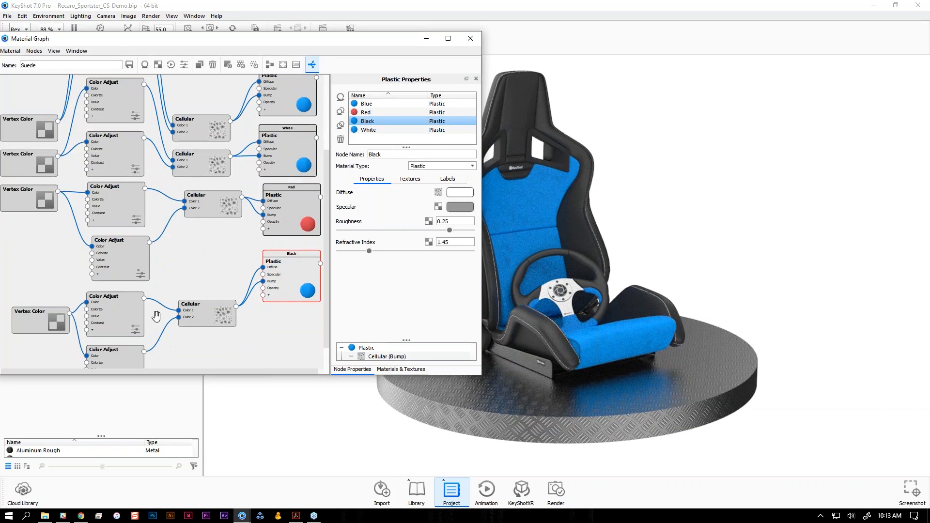
left_click(44, 320)
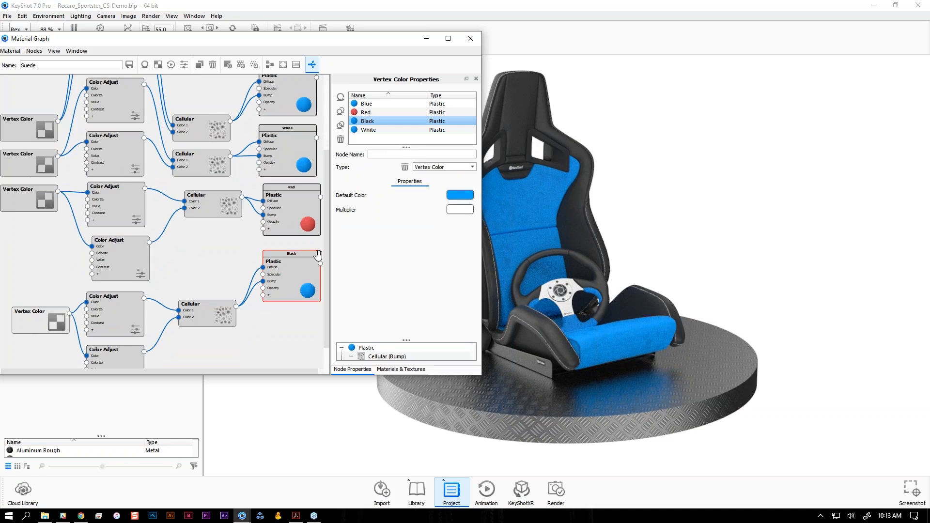
left_click(457, 196)
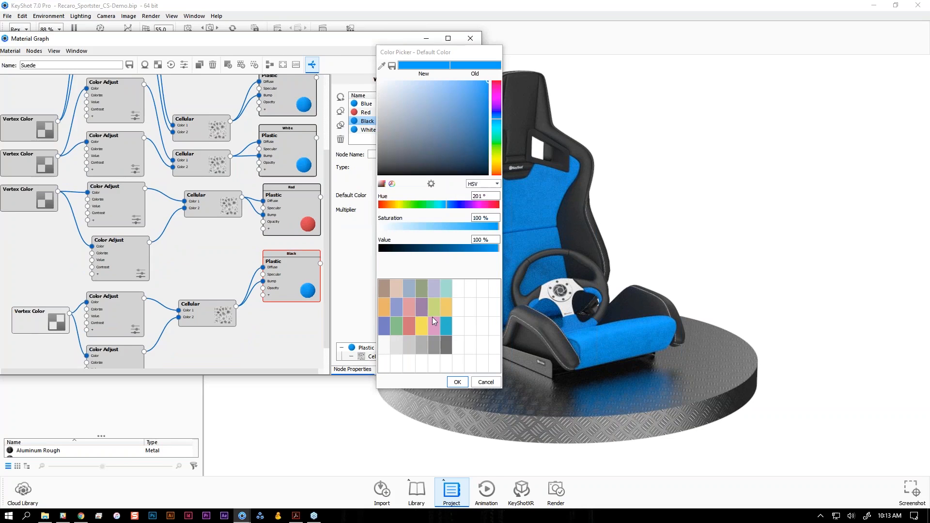
left_click(446, 344)
left_click_drag(416, 251, 406, 251)
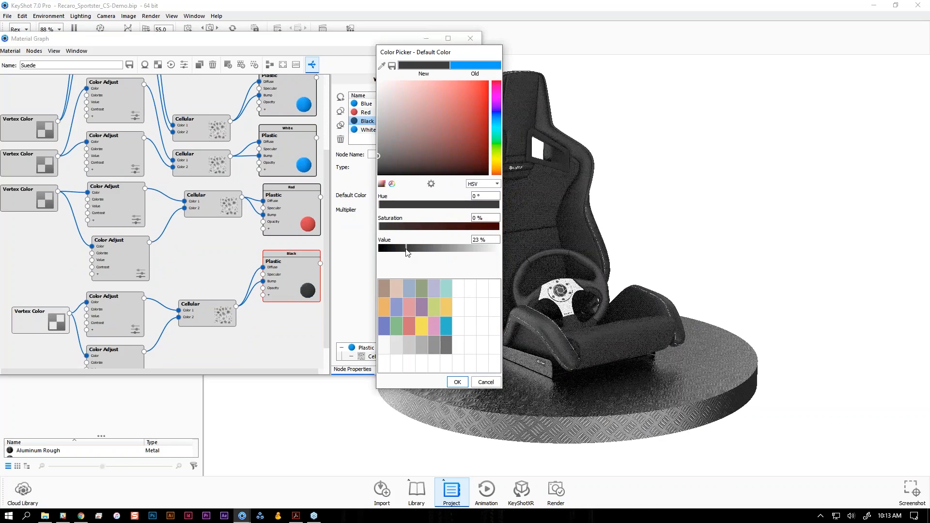
left_click(457, 382)
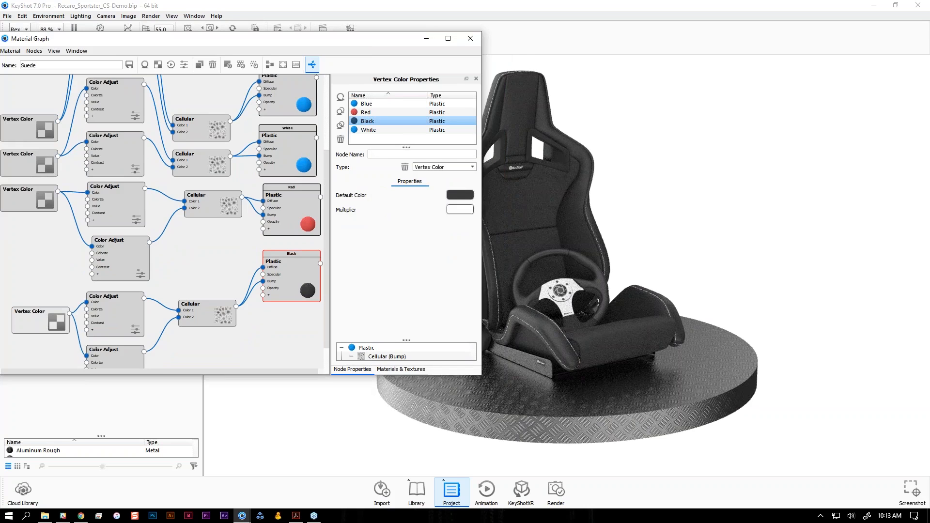
- Set the default color of White's Vertex Color node to a near-white with 0% saturation and 98% value
left_click(296, 159)
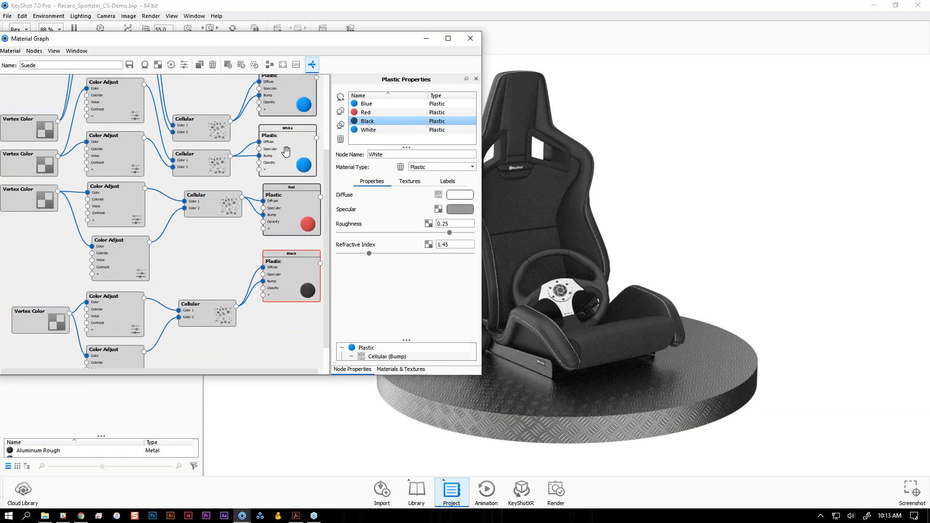
left_click(31, 165)
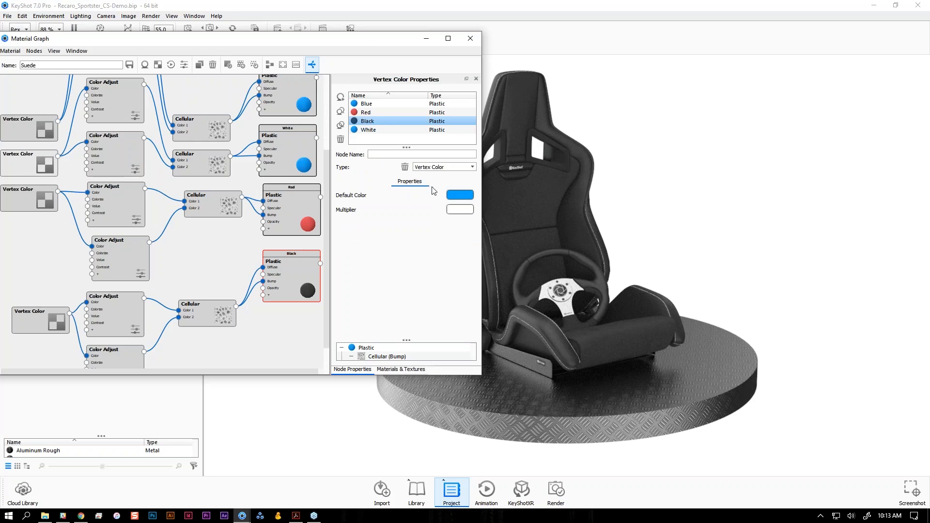
left_click(457, 196)
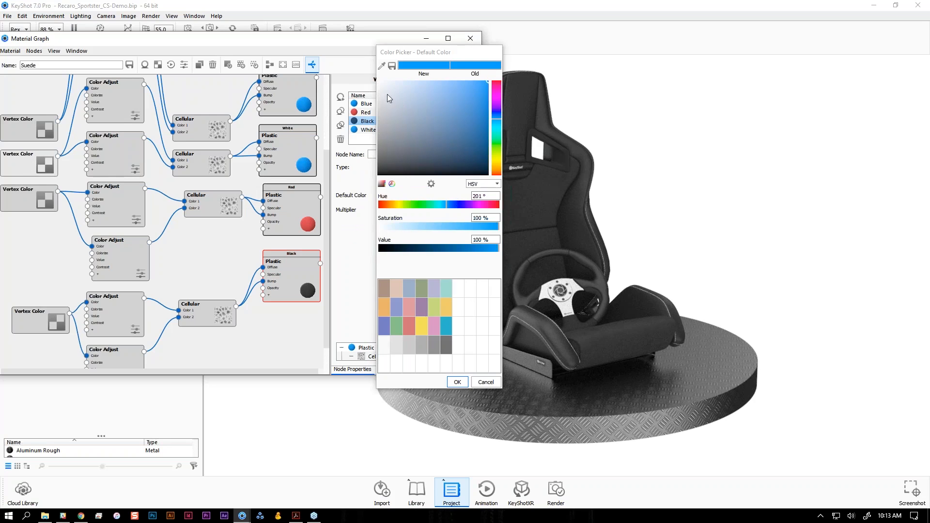
left_click(388, 350)
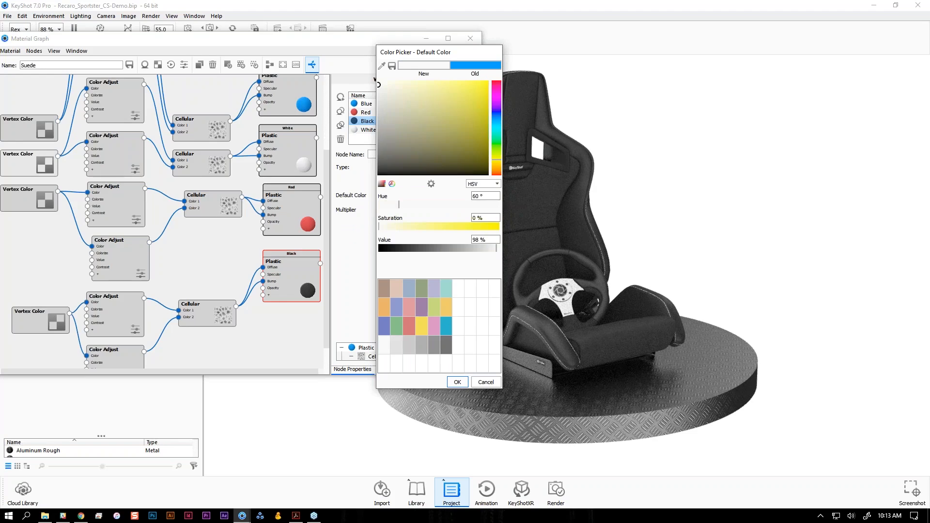
left_click(457, 381)
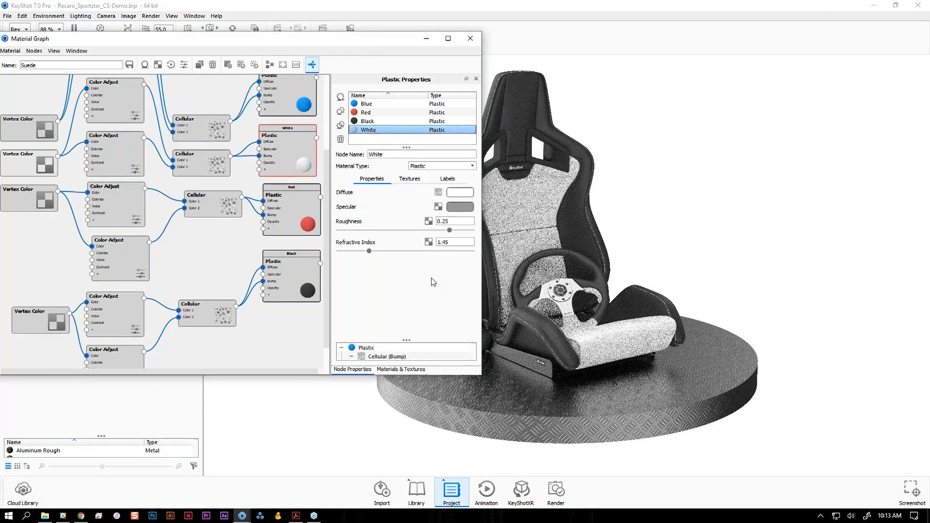
- Close the material graph and preview the Blue, Red, Black and White variations on the seat in turn
left_click(470, 38)
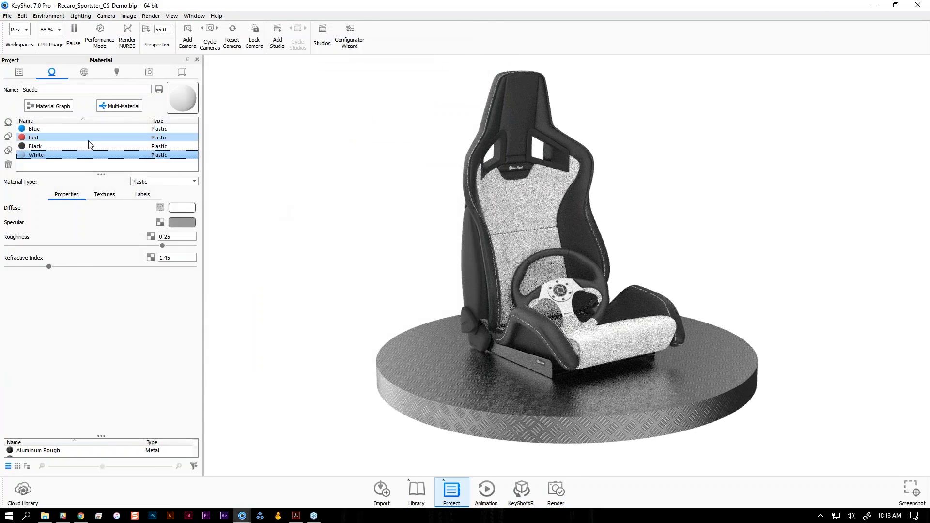
left_click(65, 129)
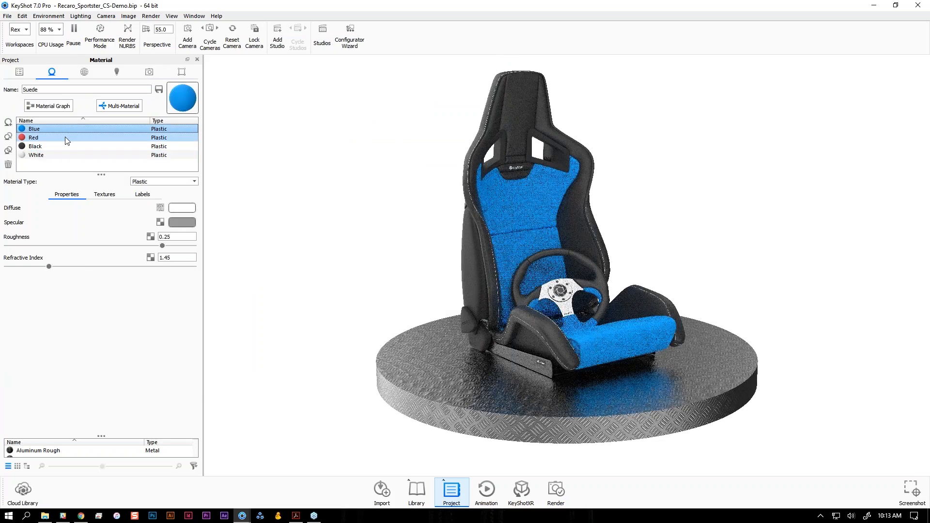
left_click(66, 138)
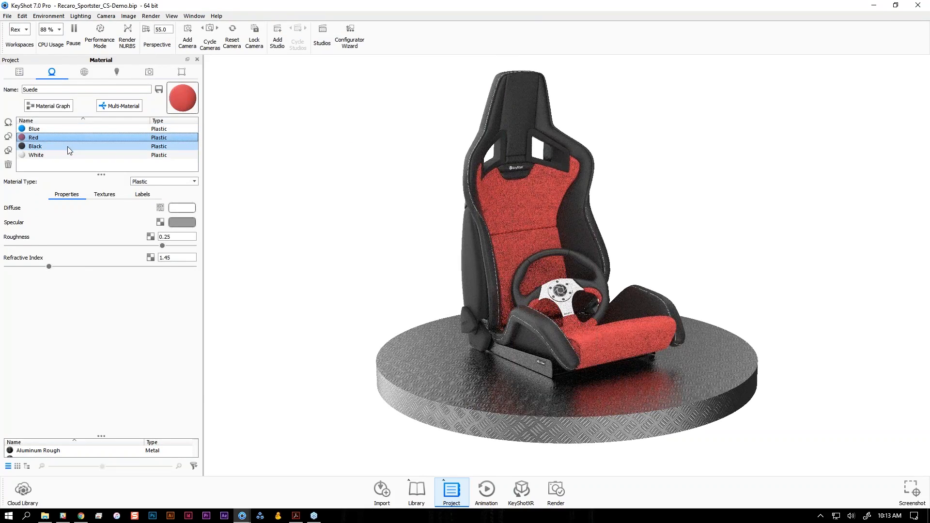
left_click(68, 146)
left_click(69, 155)
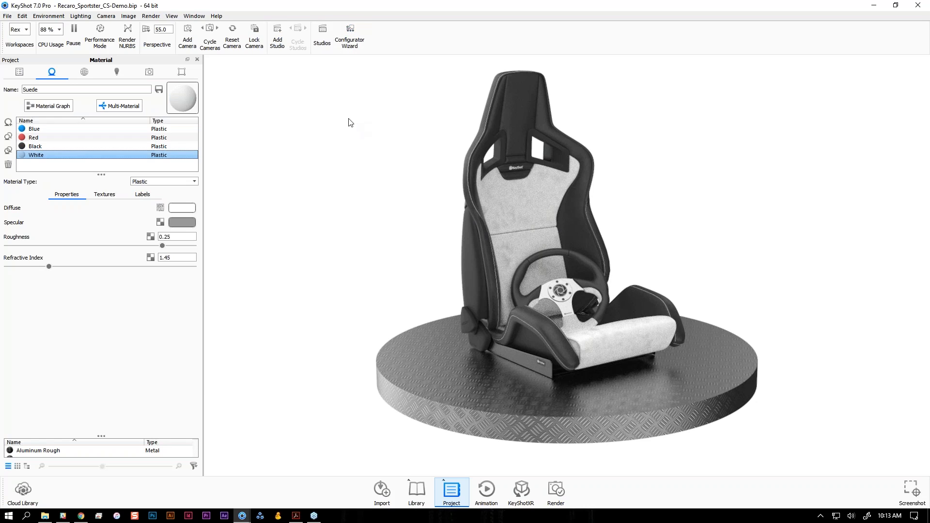
- Start the Configurator Wizard for Material Variations and add the existing Default model set as the parent model
left_click(351, 39)
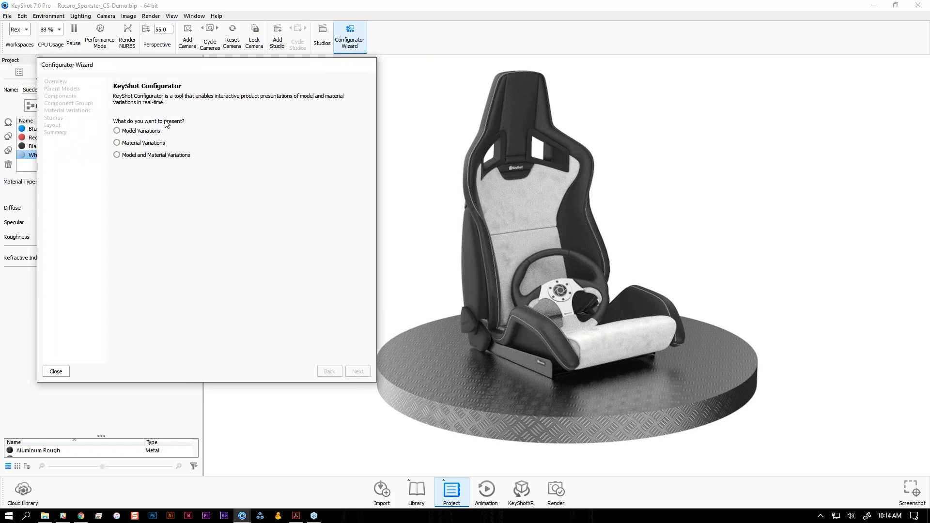
left_click(151, 145)
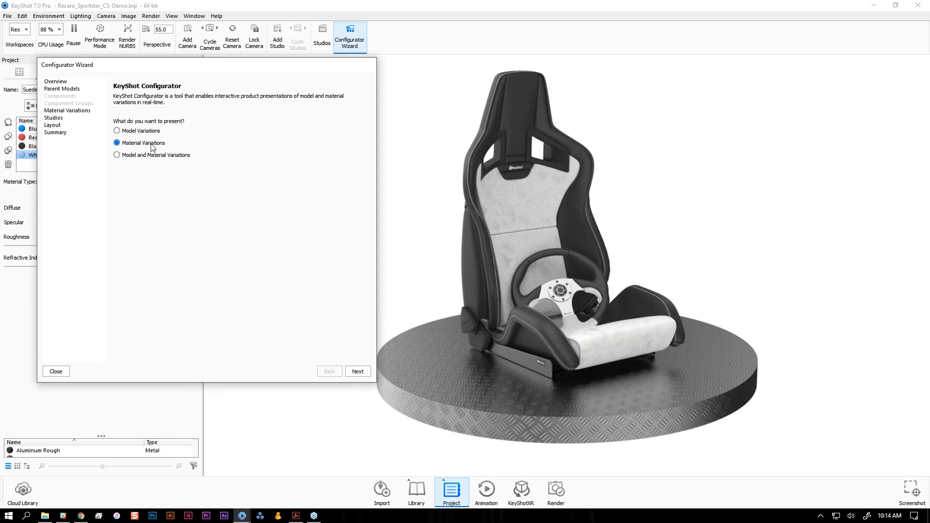
left_click(357, 373)
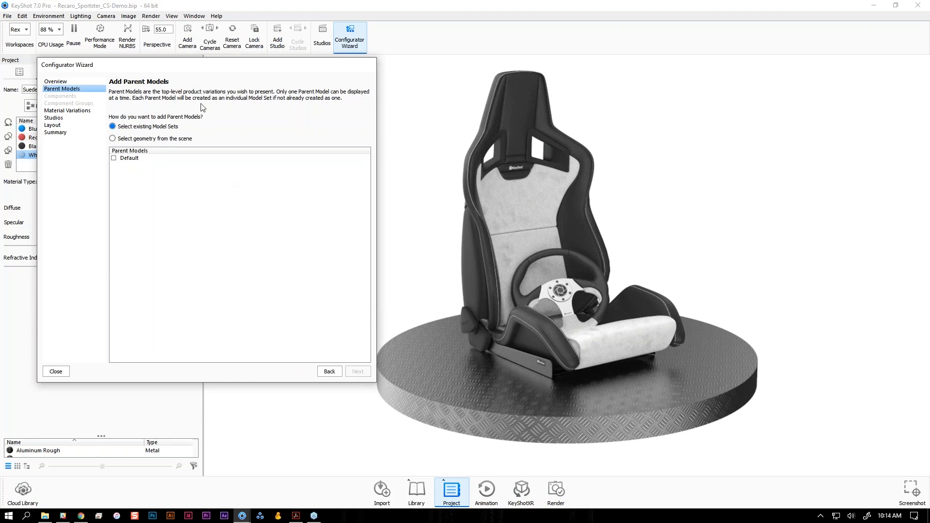
left_click_drag(209, 67, 197, 85)
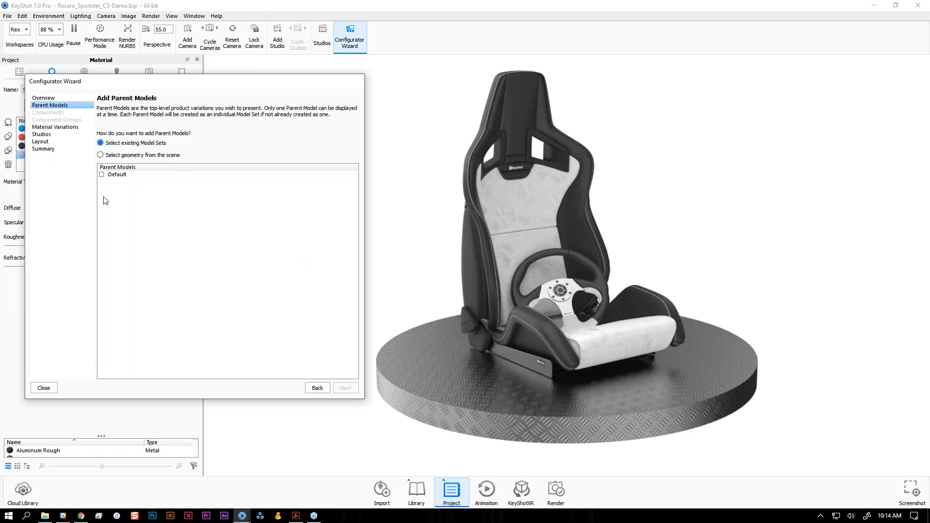
left_click(101, 175)
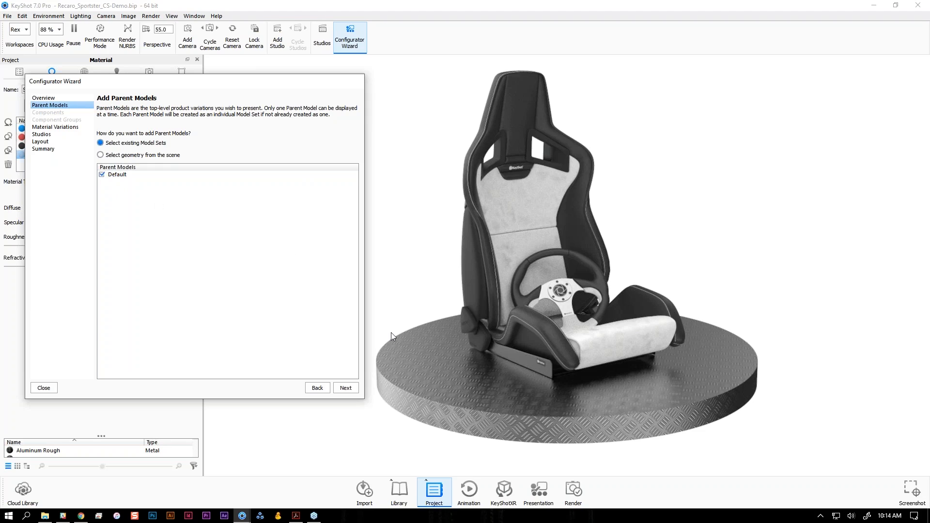
left_click(346, 389)
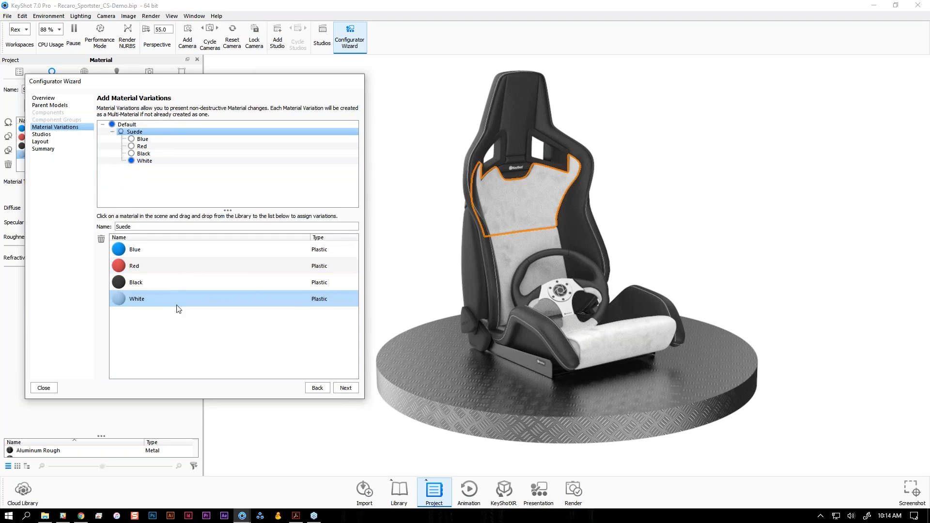
- Check the Black, Red and Blue variations of Suede among the wizard's material variations and leave Blue active
left_click_drag(151, 86, 154, 91)
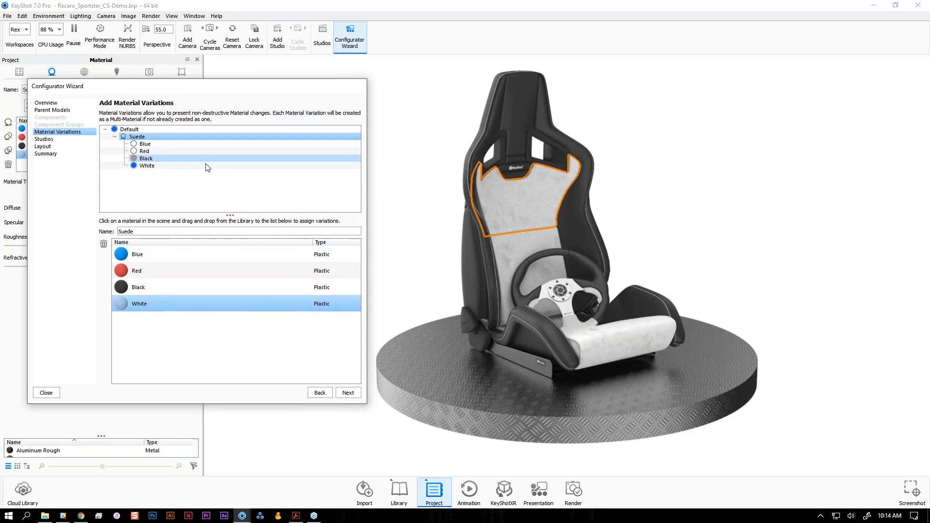
left_click(167, 291)
left_click(168, 276)
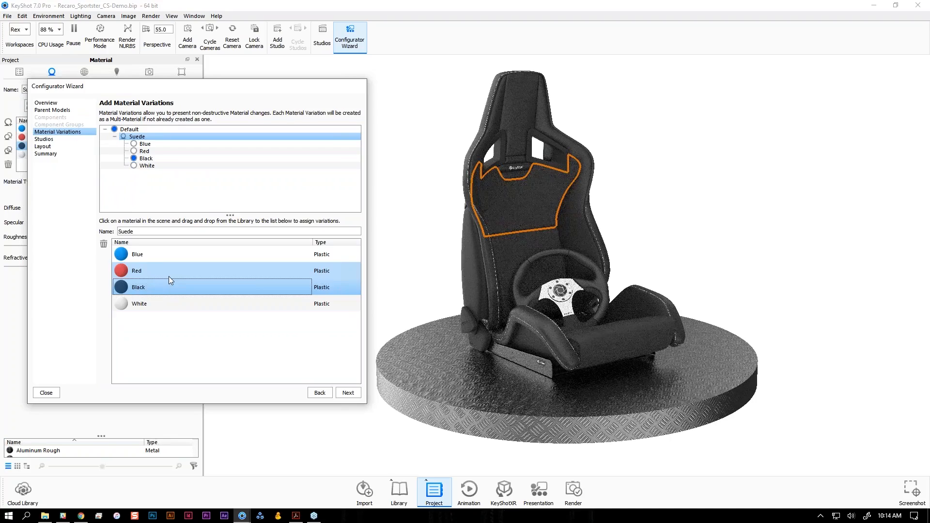
left_click(180, 254)
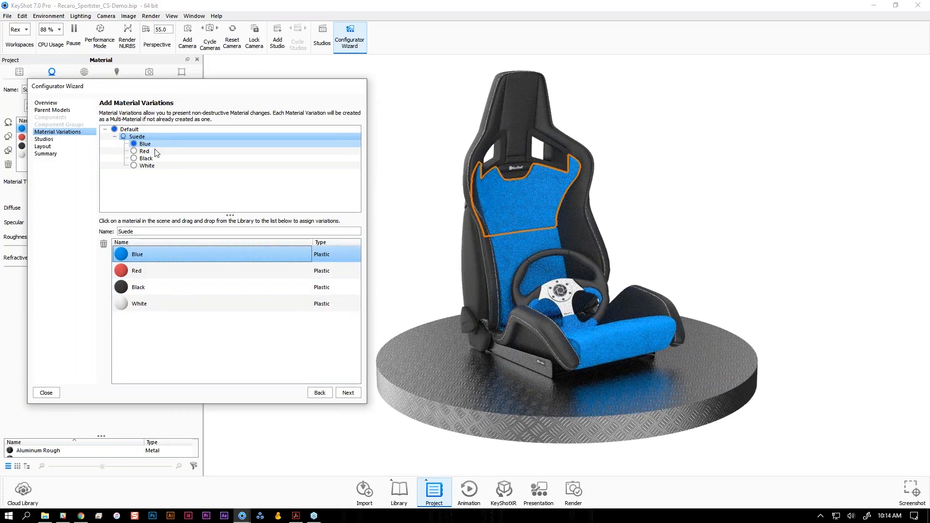
left_click(154, 151)
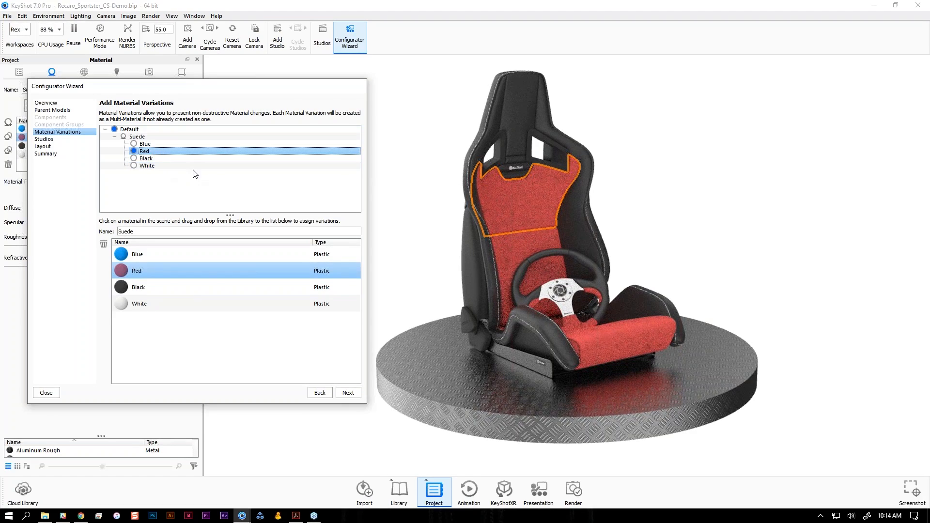
left_click(182, 144)
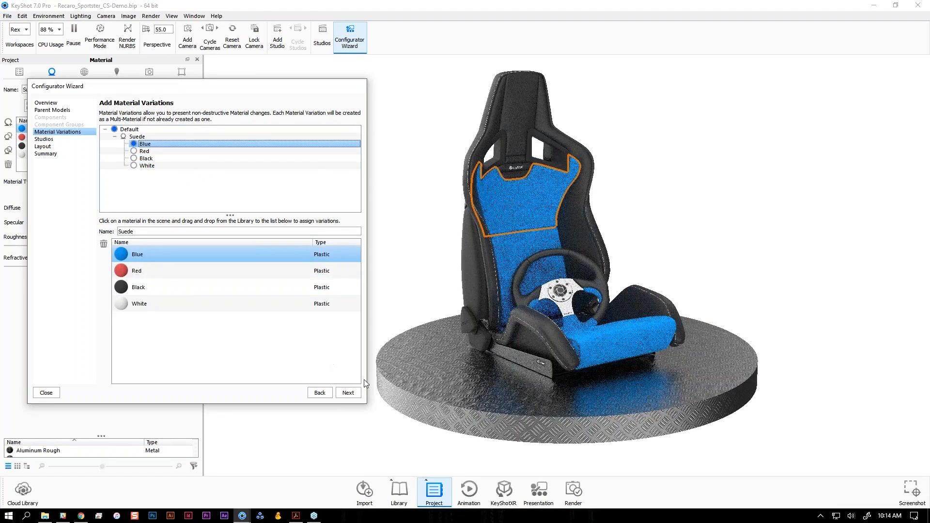
- Keep the configurator's studios at None and set its layout style to Touch Friendly with rendered materials
left_click(352, 393)
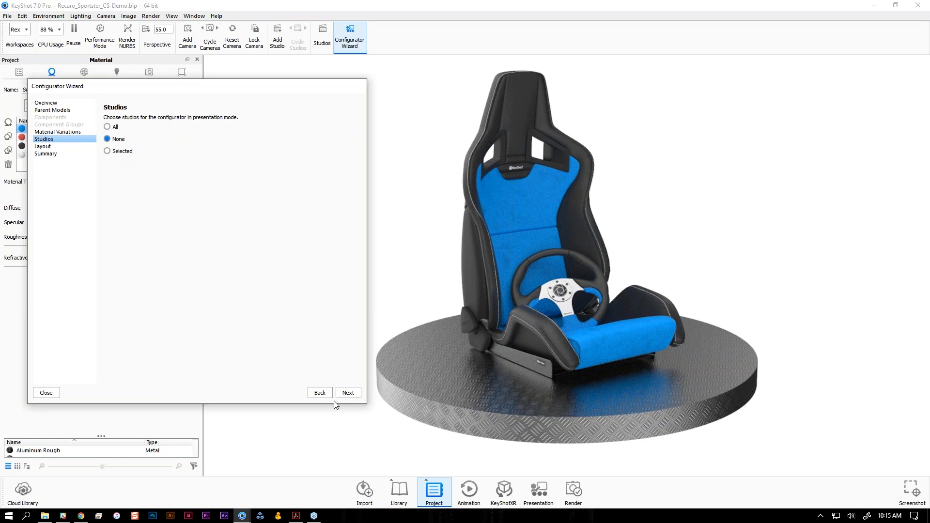
left_click(346, 396)
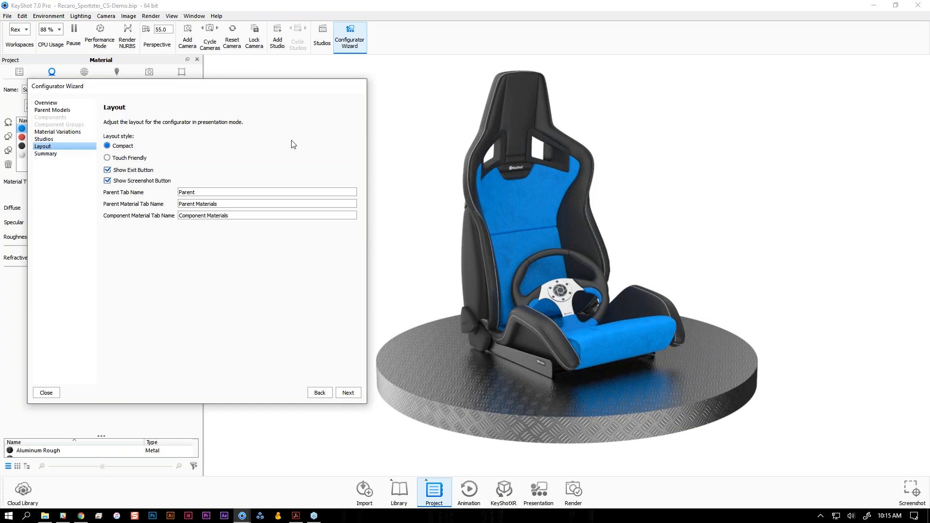
left_click(140, 161)
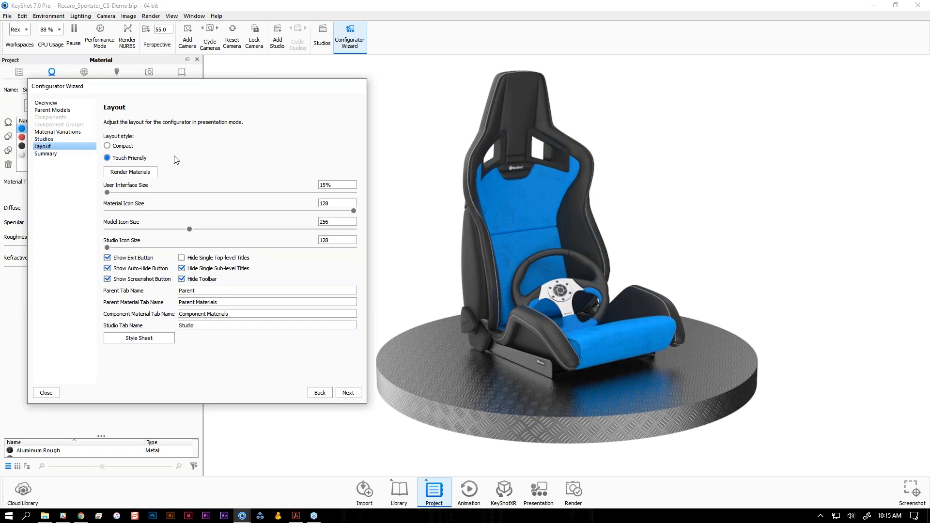
left_click(137, 173)
- Review the presentation mode style sheet of the Touch Friendly layout and continue to the configurator summary
left_click(139, 338)
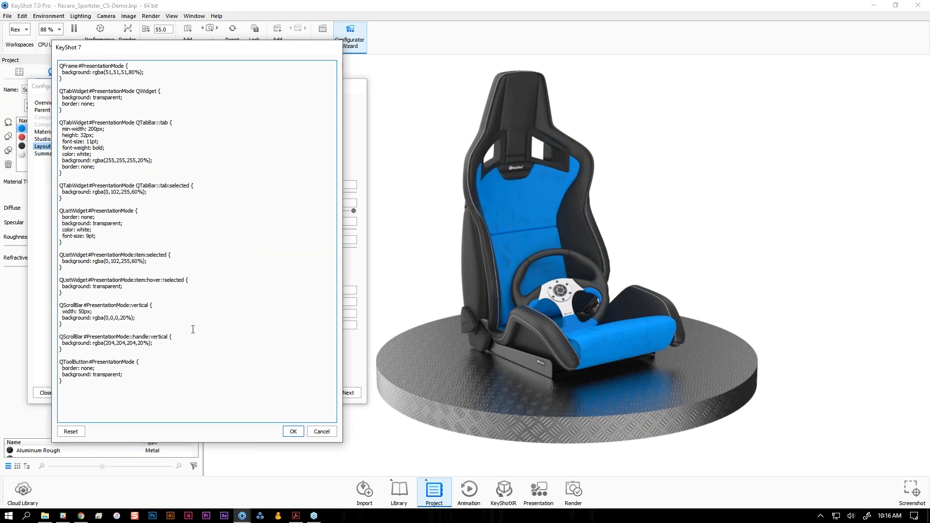
left_click(299, 430)
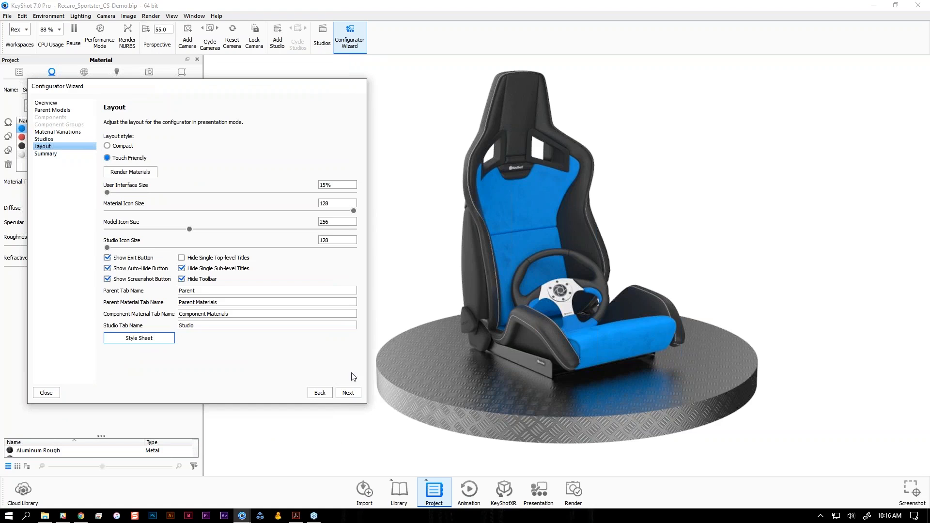
left_click(355, 395)
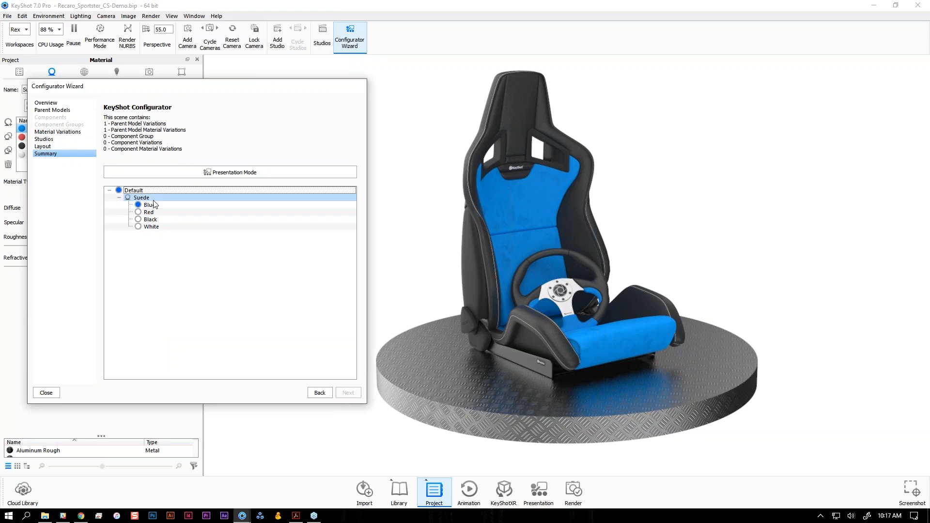
- Open presentation mode, frame the seat smaller and higher so it clears the material panel, and exit
left_click(224, 174)
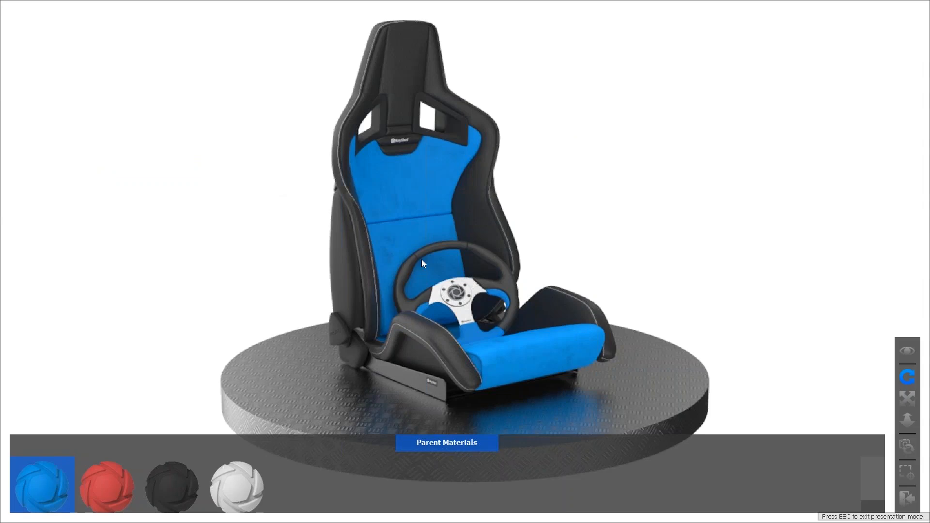
scroll(465, 304, "down", 4)
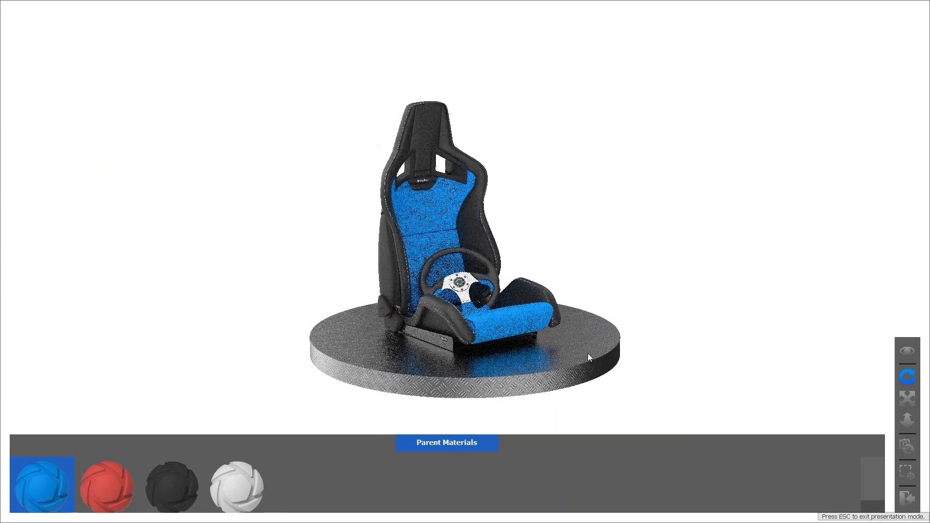
middle_click_drag(555, 323, 542, 292)
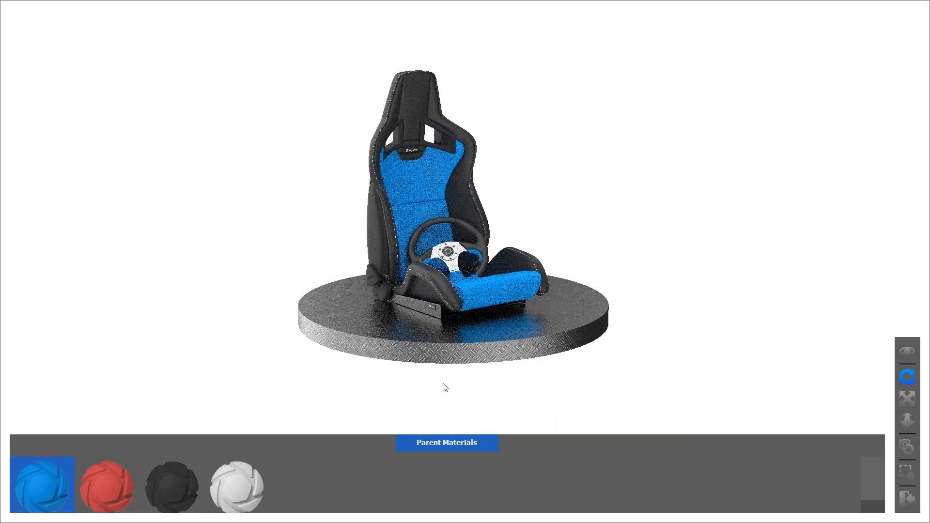
scroll(442, 384, "up", 2)
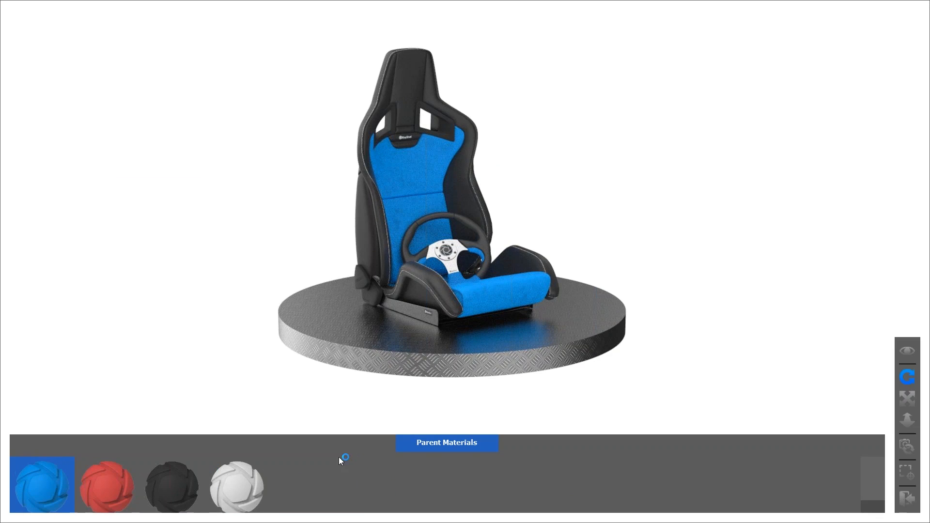
left_click(907, 498)
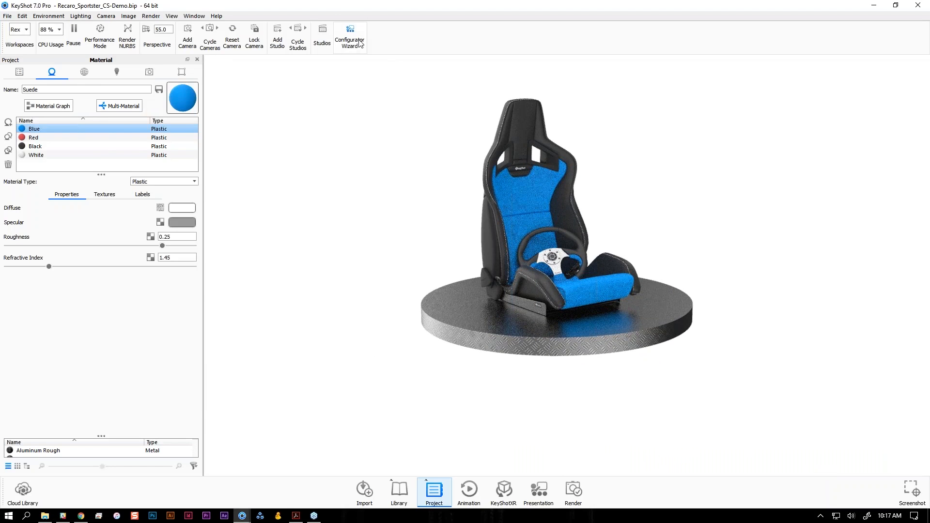
- Set the configurator layout's User Interface Size to 25% and turn on auto-hide in presentation mode
left_click(360, 43)
left_click(54, 147)
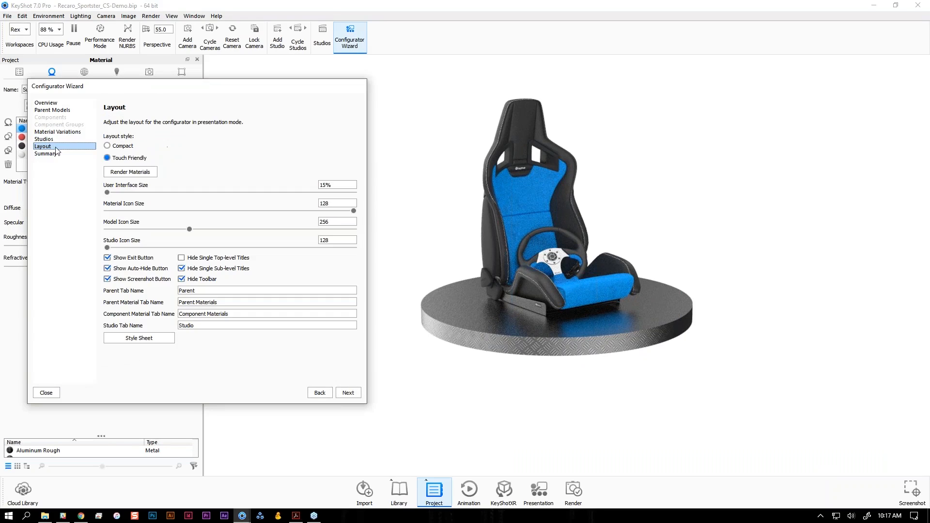
left_click_drag(349, 184, 293, 184)
type("25")
left_click(538, 499)
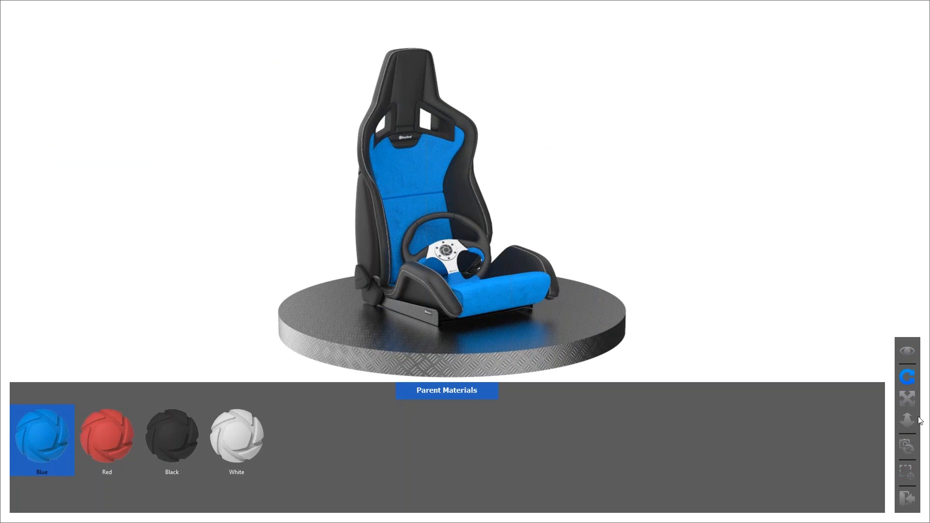
left_click(907, 351)
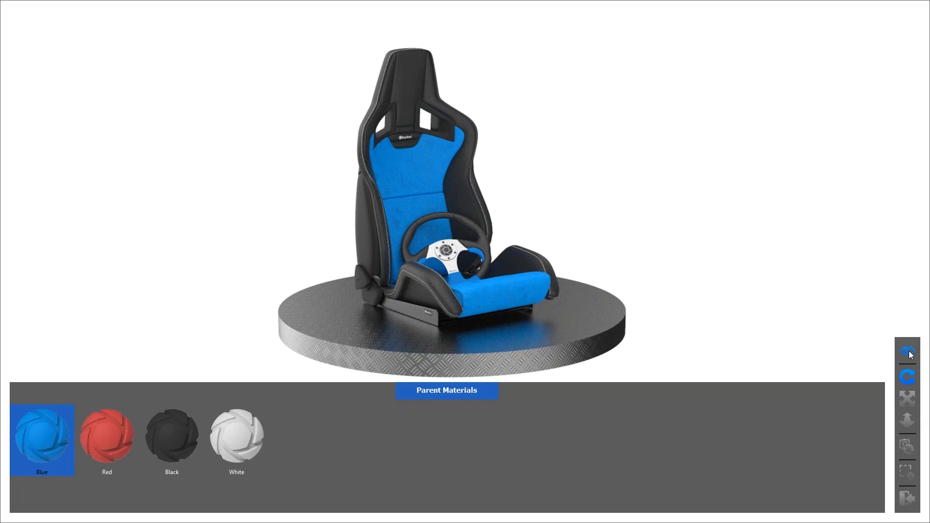
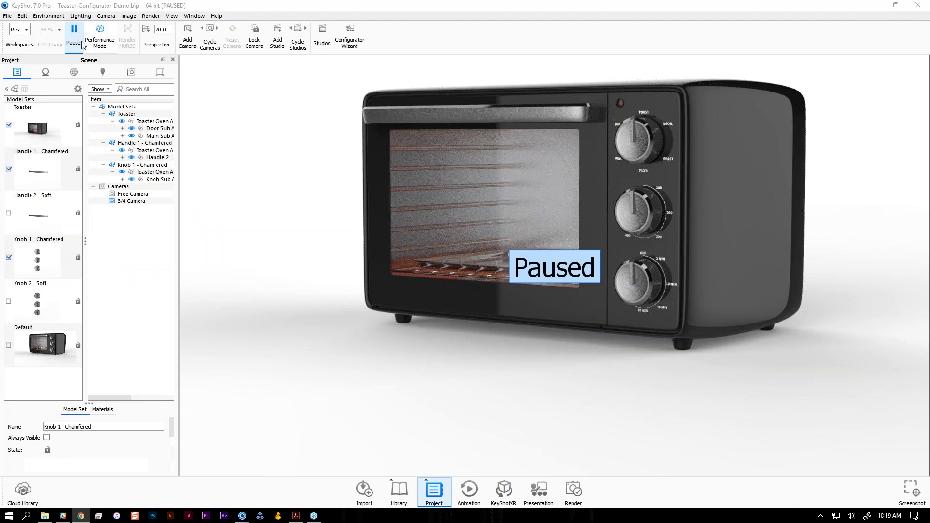
- Resume rendering, open presentation mode, frame the toaster smaller, and preview the Studio - Cool and Studio - Warm studios before returning to Studio
left_click(73, 32)
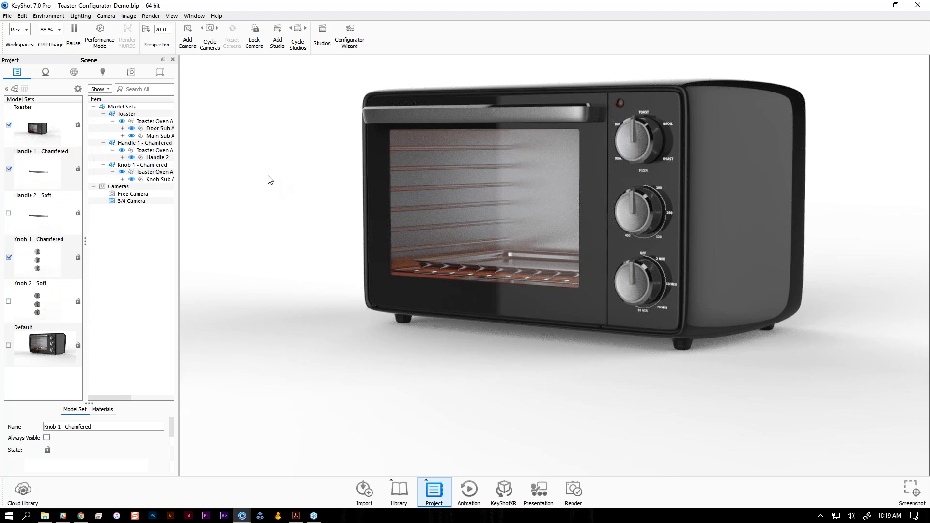
left_click(539, 490)
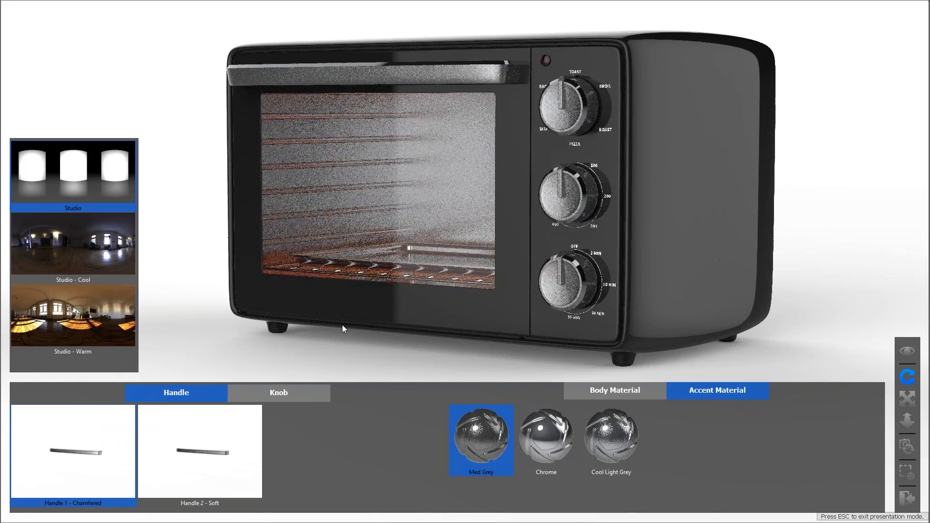
left_click_drag(341, 324, 332, 220)
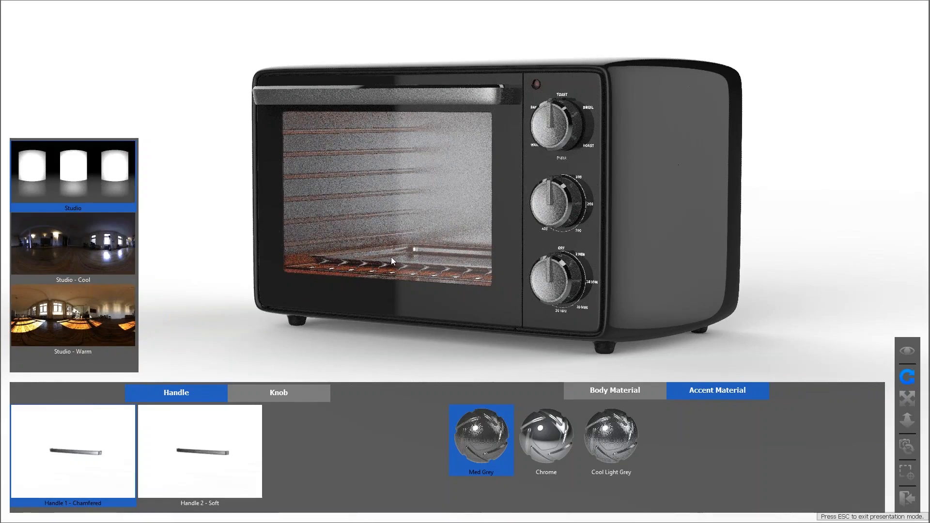
left_click(106, 274)
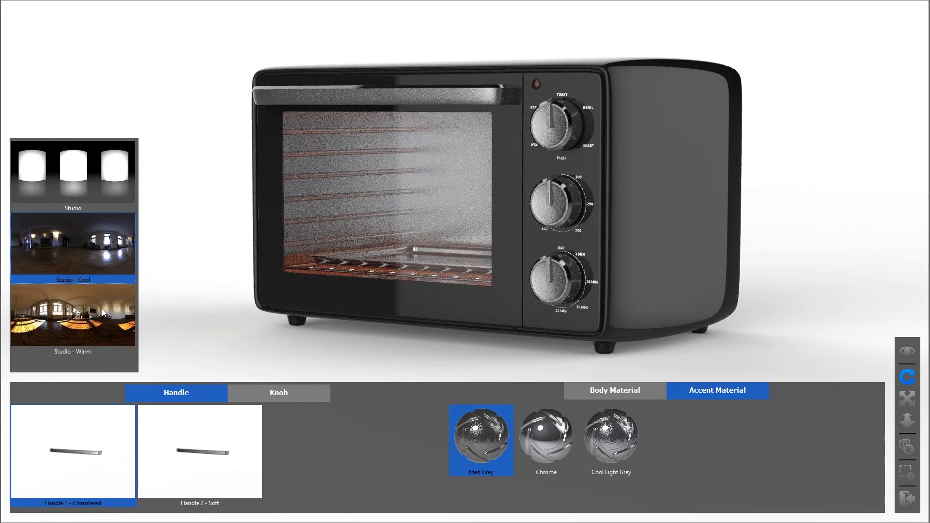
left_click(102, 308)
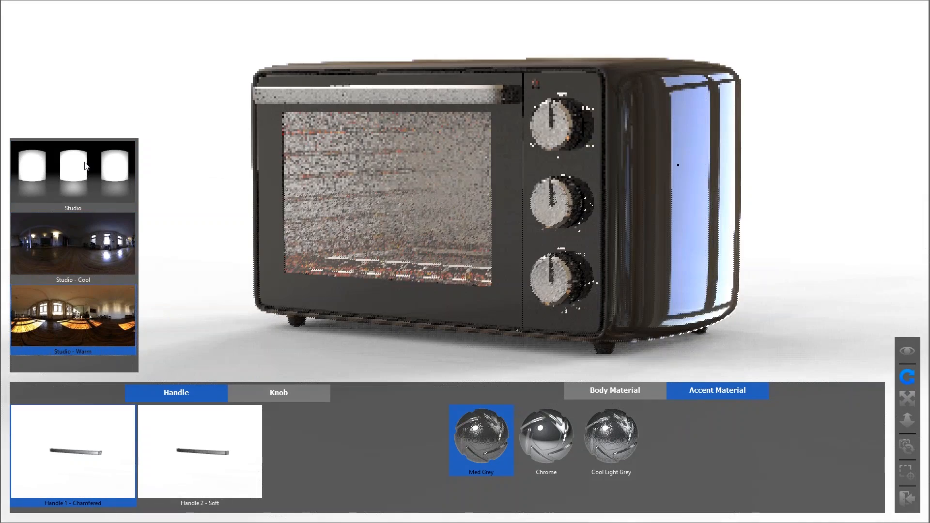
left_click(93, 187)
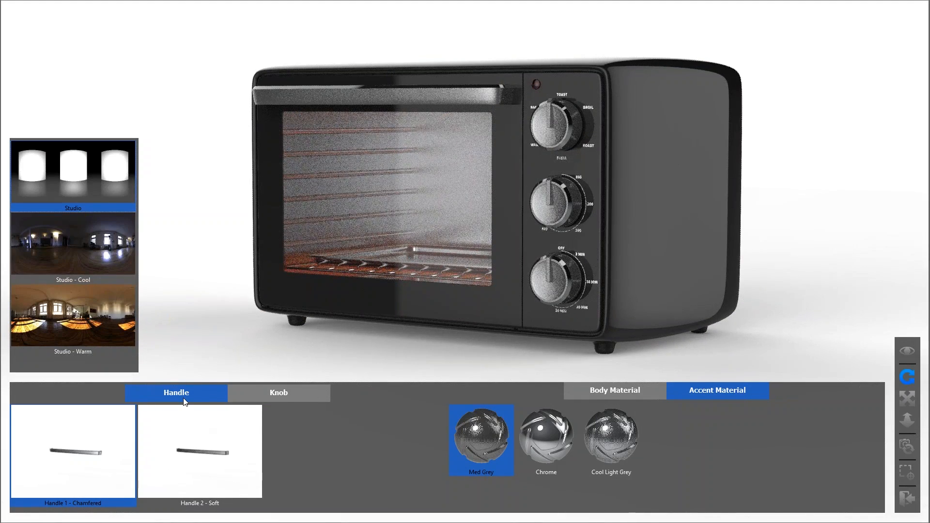
- Look at the knob options, then compare the two handles from a raised close-up view and keep Handle 2 - Soft
left_click(275, 391)
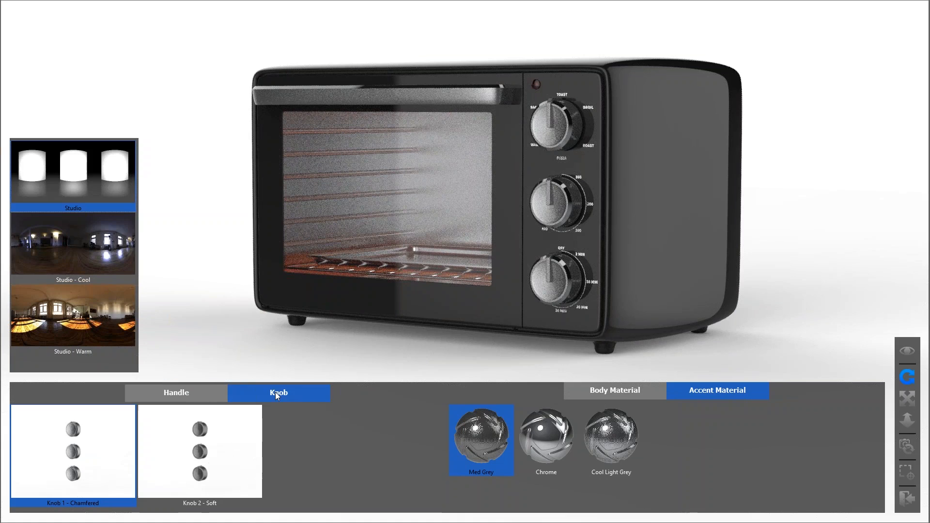
left_click(171, 394)
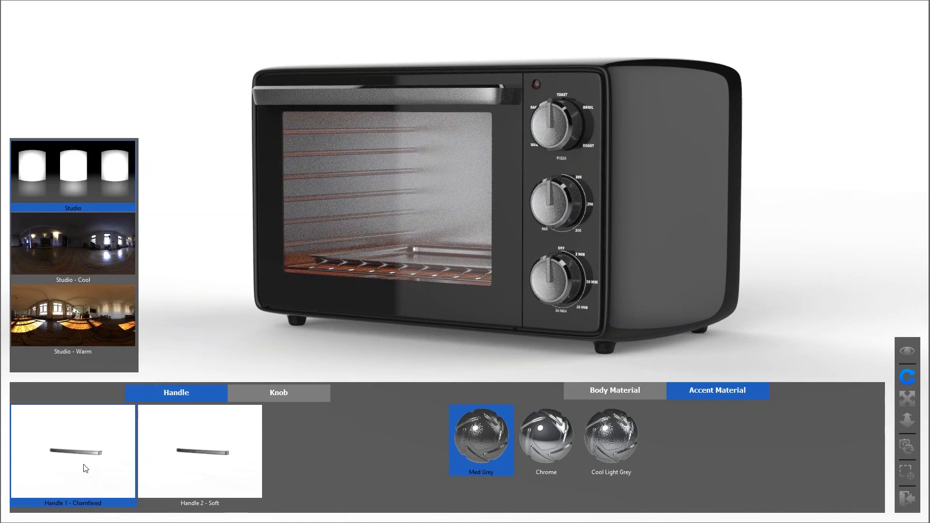
left_click(176, 462)
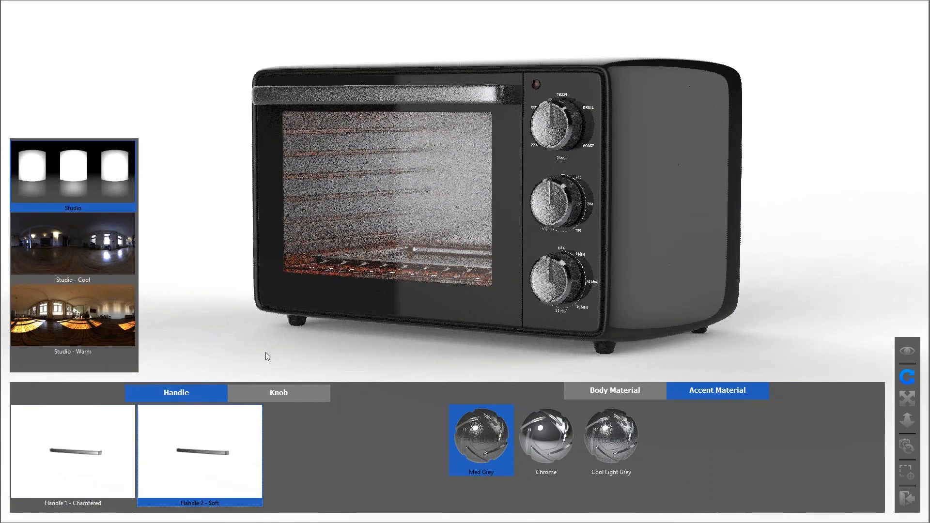
mouse_move(355, 218)
left_mouse_down()
mouse_move(396, 272)
mouse_move(355, 230)
left_mouse_up()
scroll(402, 236, "up", 5)
middle_click_drag(402, 236, 531, 332)
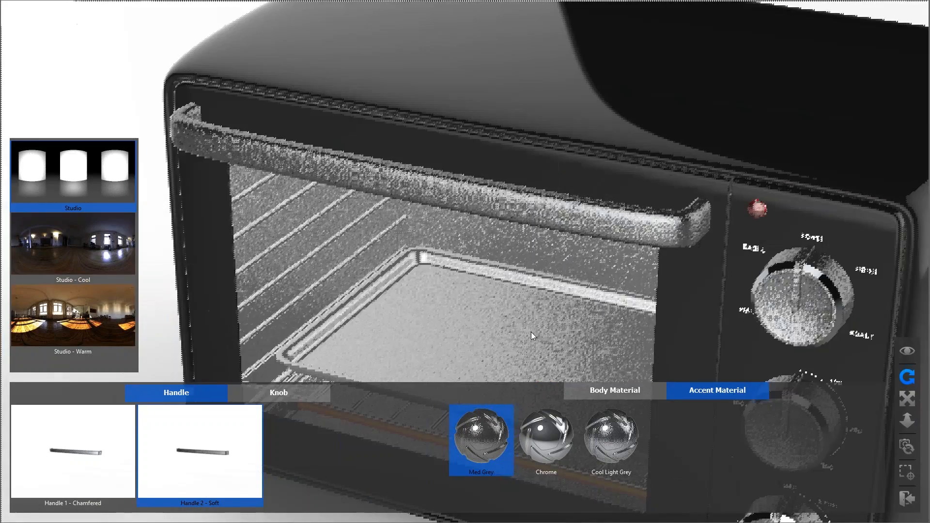
left_click(98, 450)
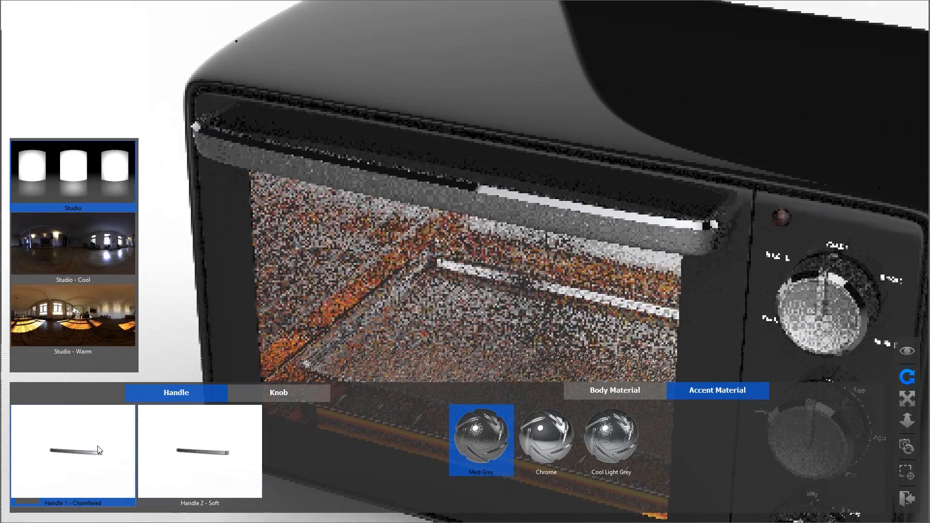
left_click(196, 443)
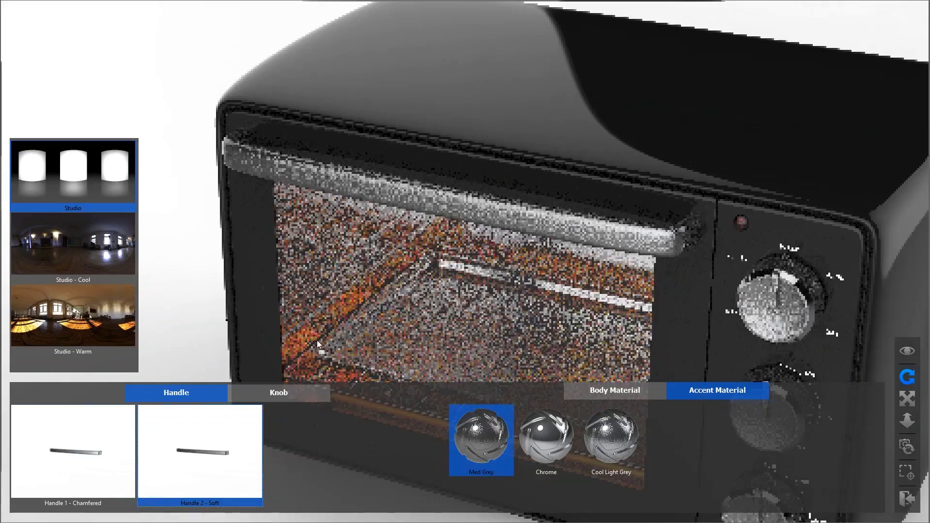
left_click_drag(317, 339, 398, 333)
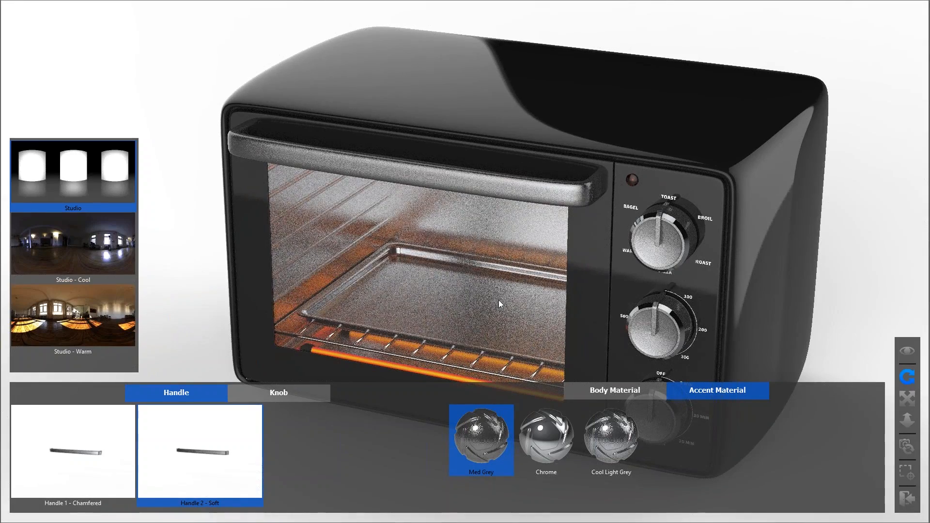
- Frame the toaster smaller, exit presentation mode, and check the camera's Adaptive Performance Mode setting without changing it
left_click_drag(482, 340, 464, 324)
scroll(486, 332, "down", 4)
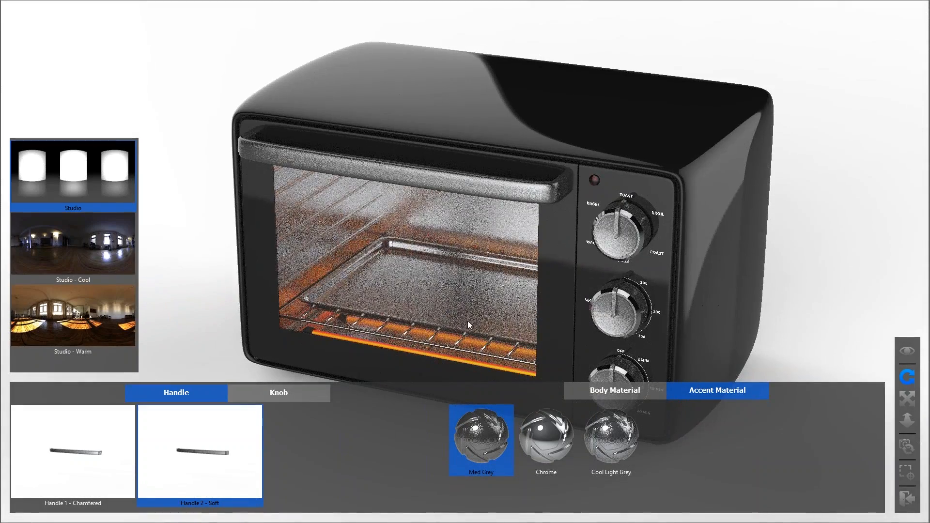
left_click(904, 503)
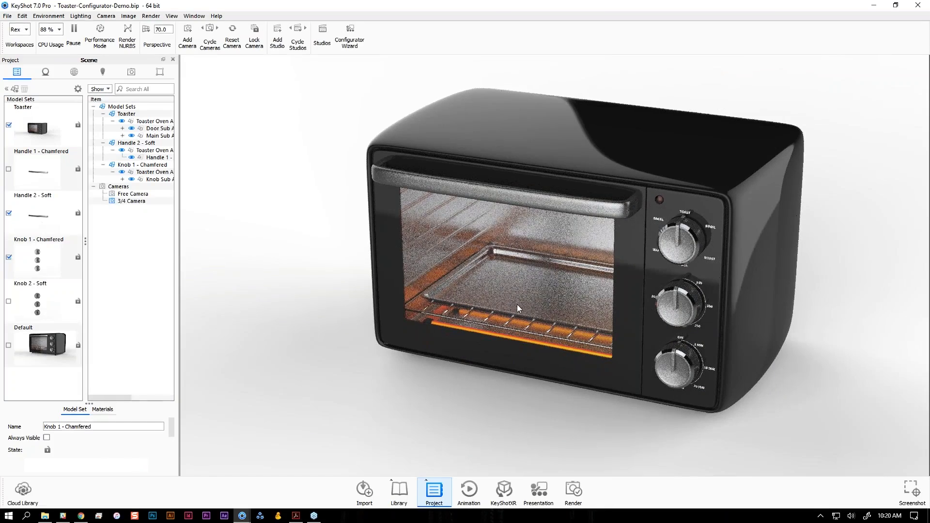
left_click(106, 16)
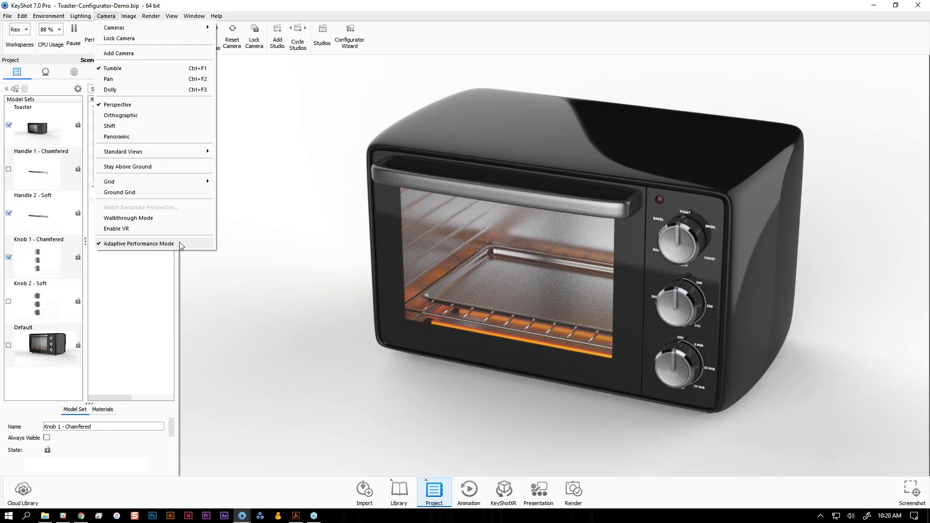
left_click(265, 252)
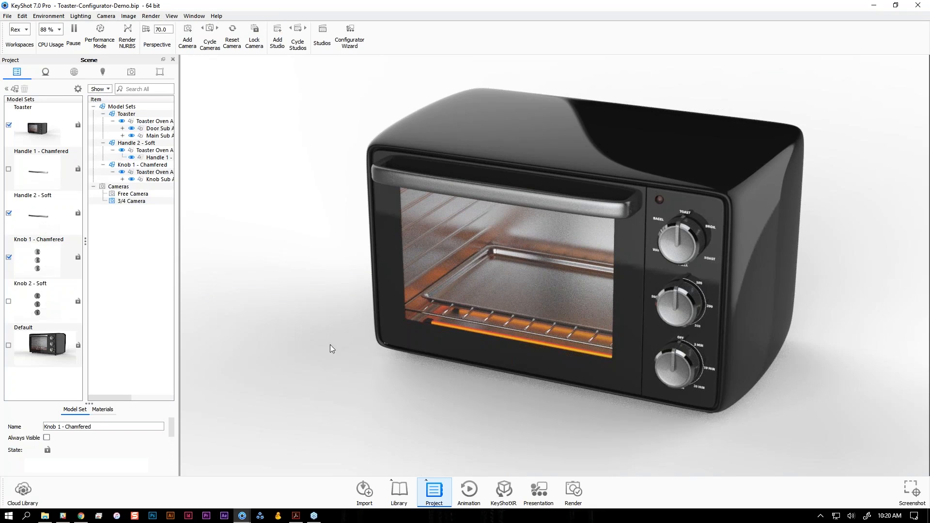
- Reopen presentation mode with the toaster framed above the option panel, and preview Knob 2 - Soft before returning to Knob 1 - Chamfered
left_click(539, 490)
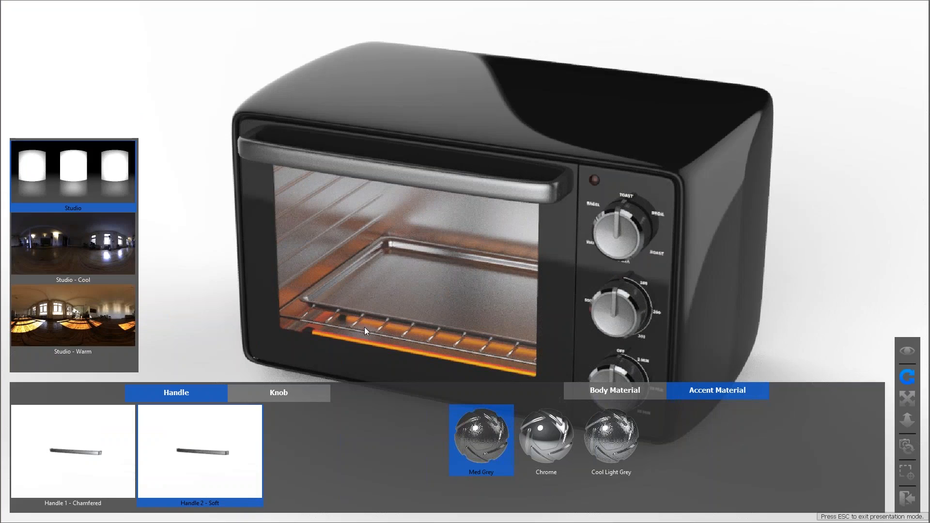
scroll(364, 327, "down", 4)
middle_click_drag(417, 320, 403, 304)
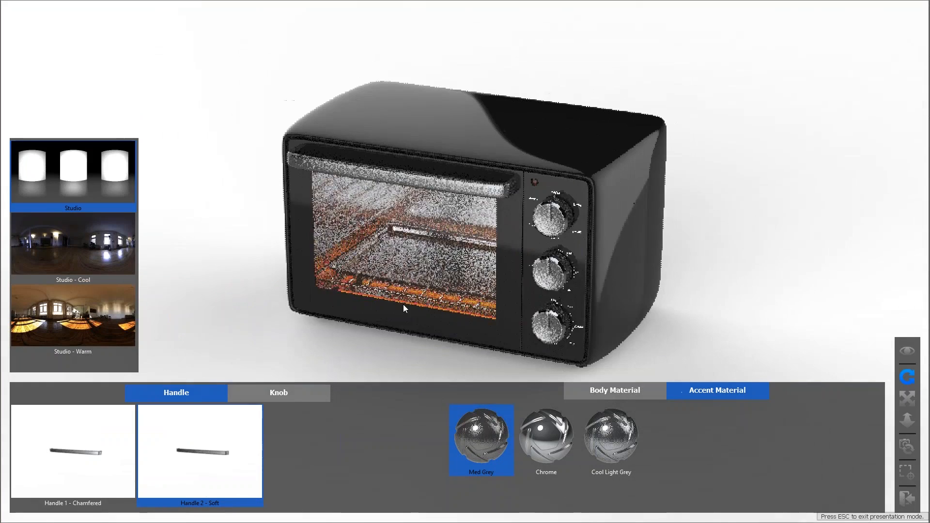
left_click(265, 390)
left_click(201, 437)
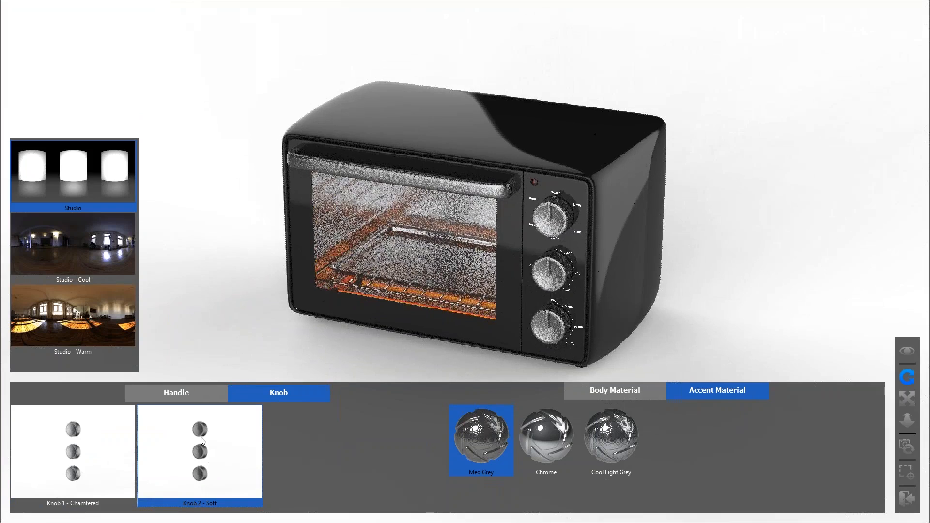
left_click(110, 460)
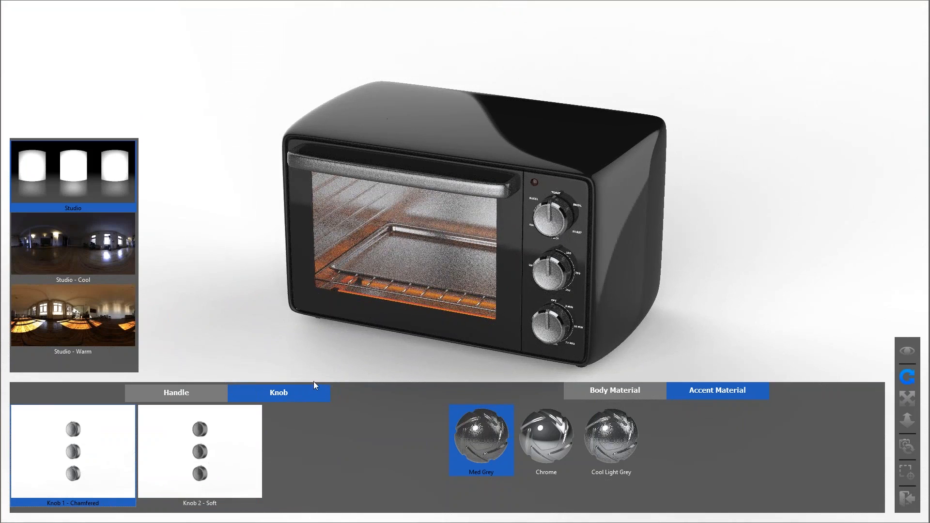
- Preview the Gray and White body materials on an enlarged view of the toaster and set the body material to Red
left_click(623, 391)
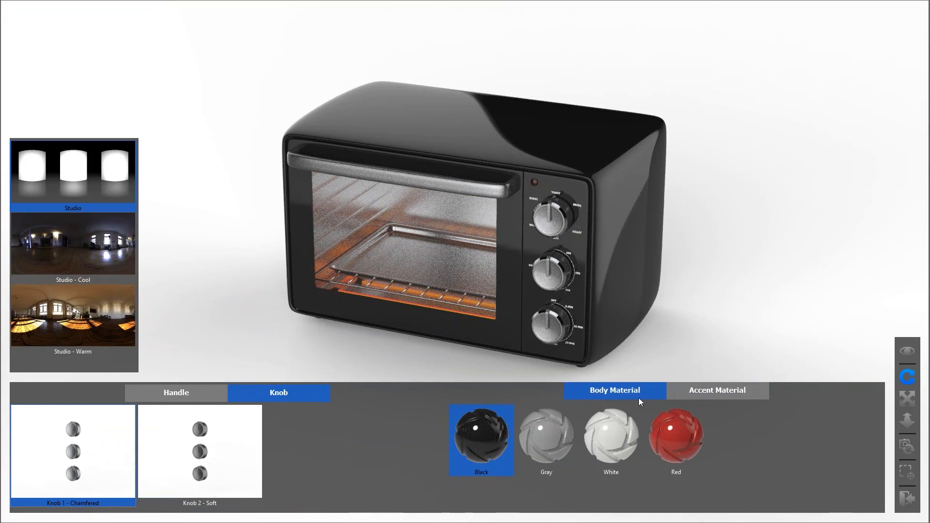
scroll(690, 339, "up", 2)
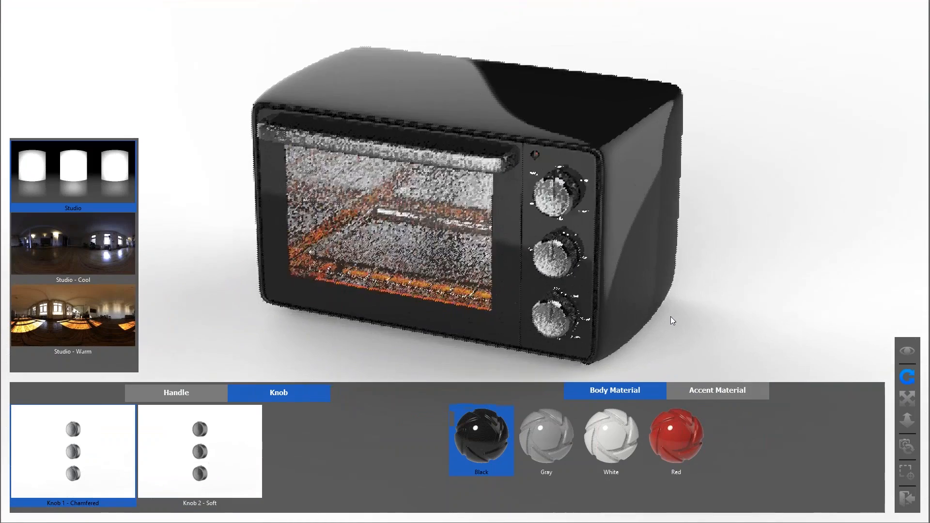
left_click(559, 440)
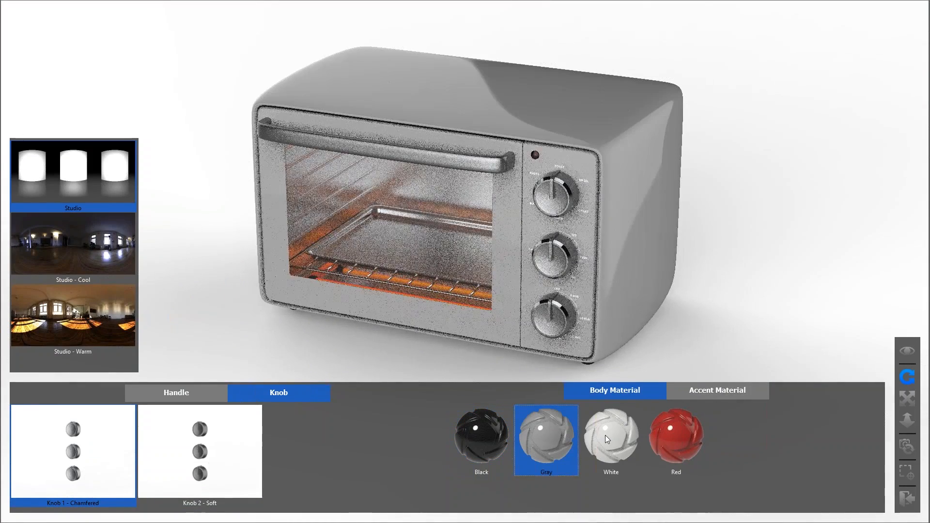
left_click(605, 435)
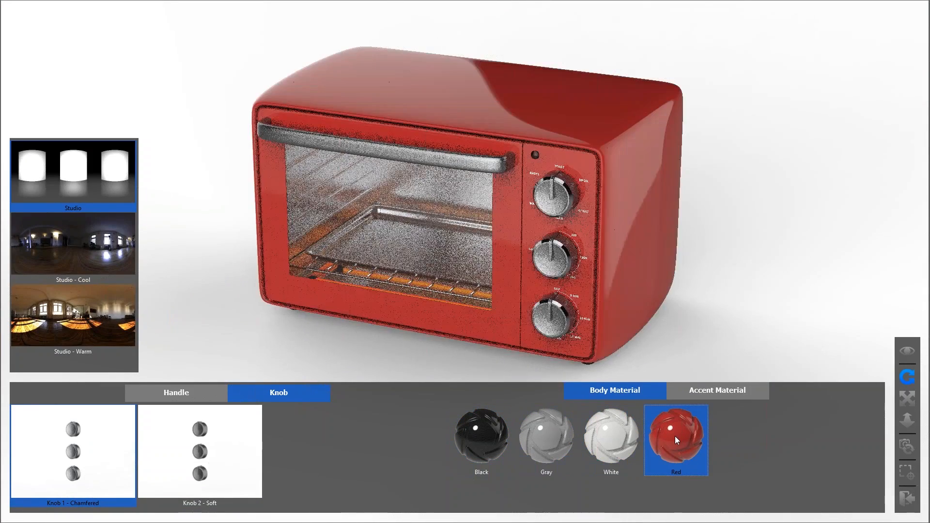
- Preview the Chrome and Cool Light Grey accent materials, return the accent to Med Grey, and exit presentation mode
left_click(727, 392)
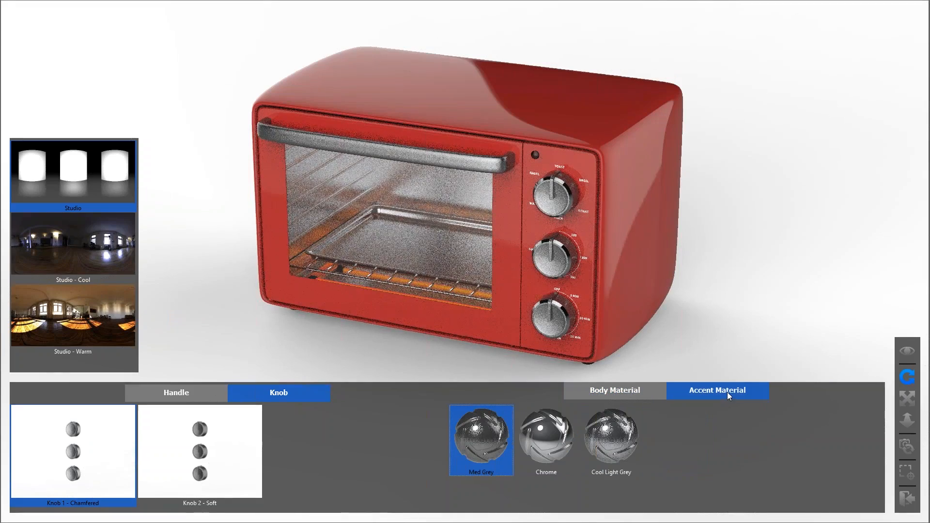
left_click(548, 431)
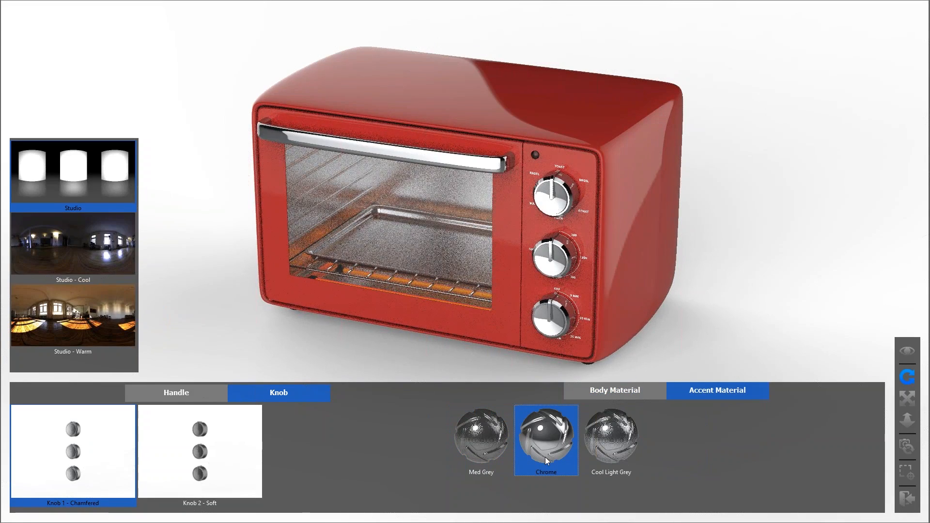
left_click(602, 441)
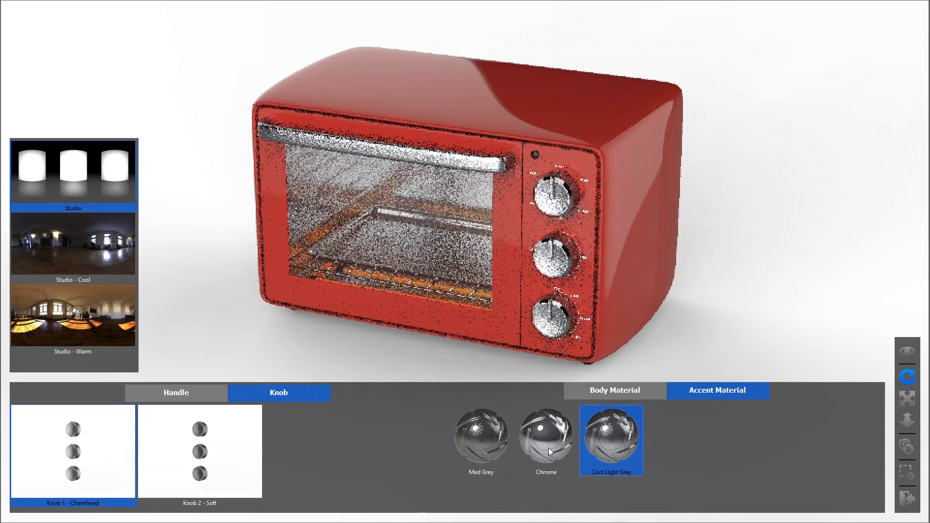
left_click(475, 447)
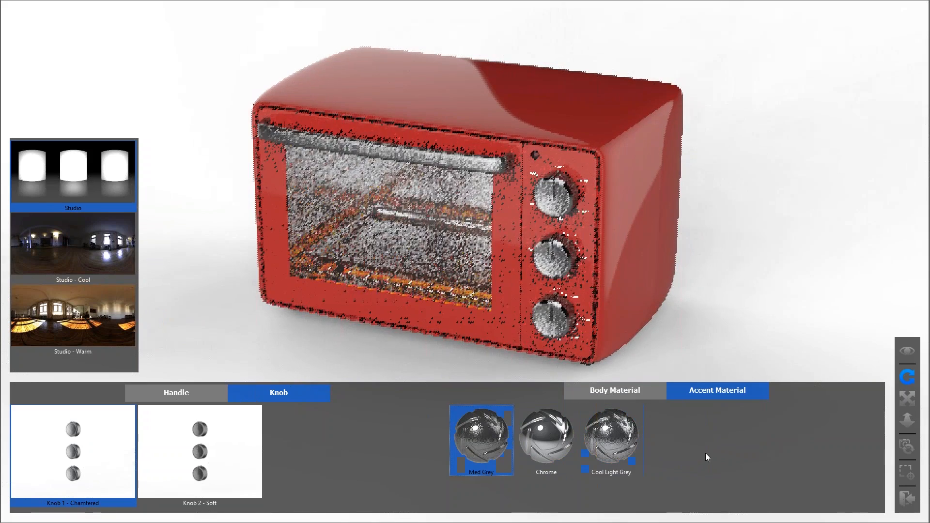
left_click(906, 501)
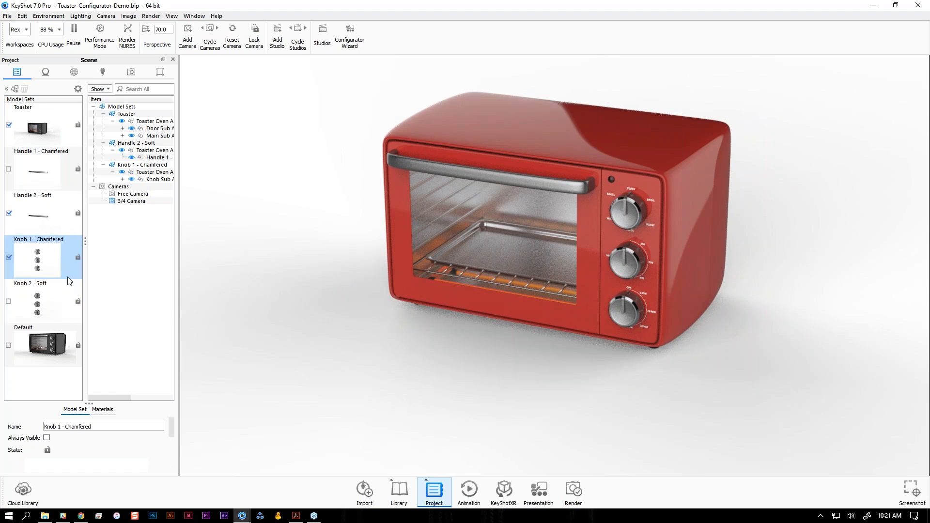
- Activate the Default model set and delete the Toaster, both Handle and both Knob model sets
left_click(53, 358)
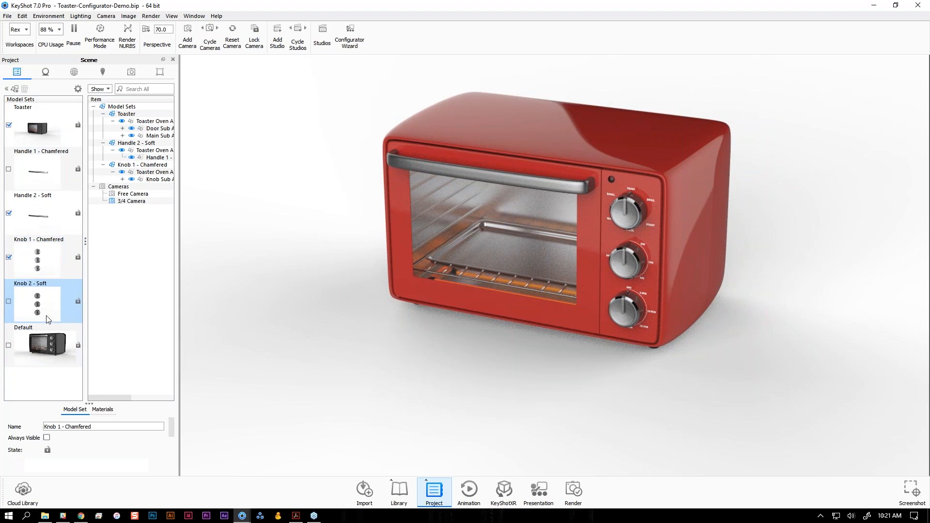
double_click(25, 347)
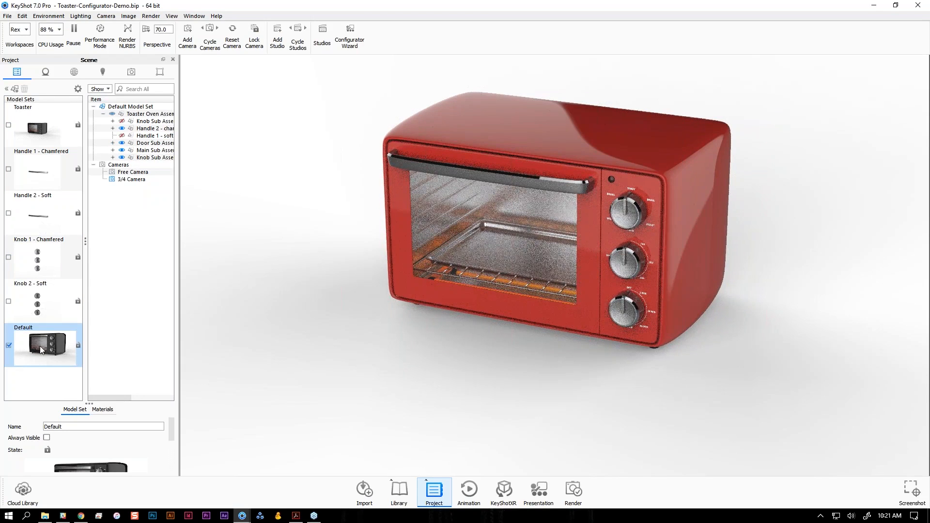
left_click(42, 304)
left_click(34, 136, "shift")
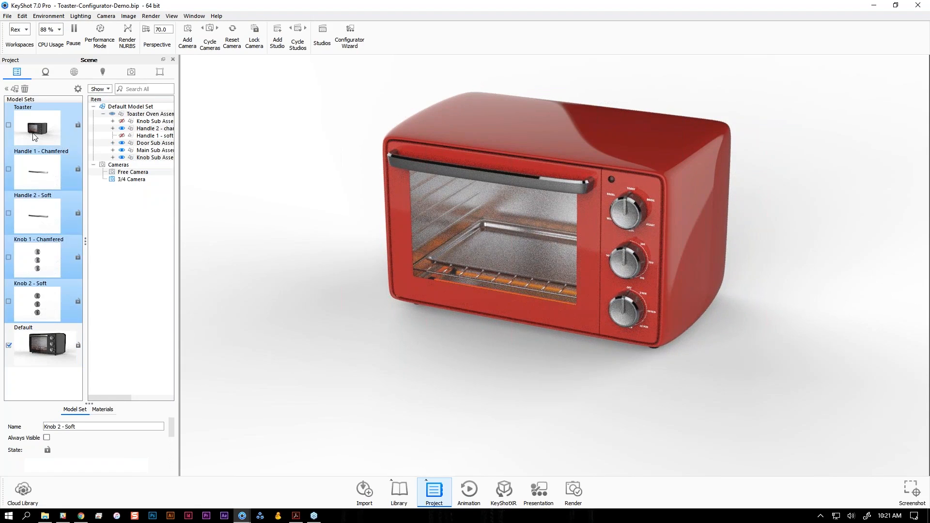
left_click(25, 89)
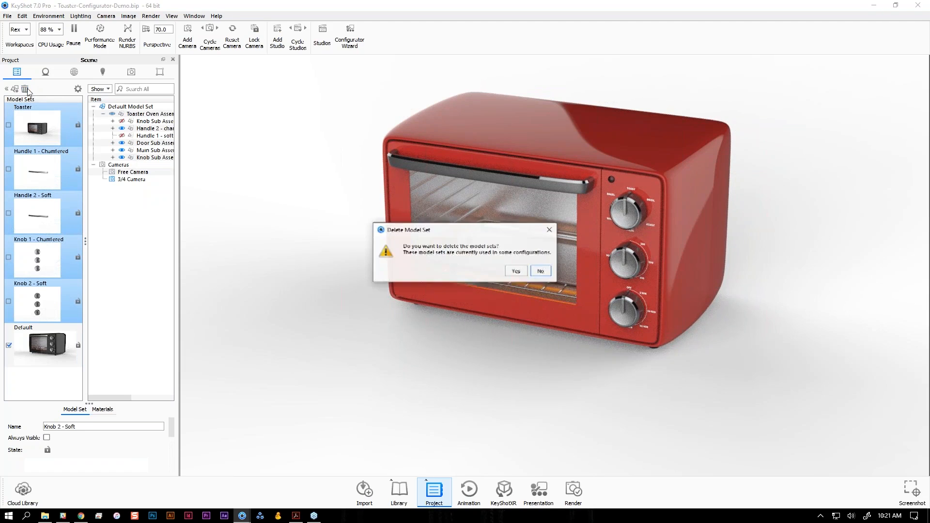
left_click(509, 270)
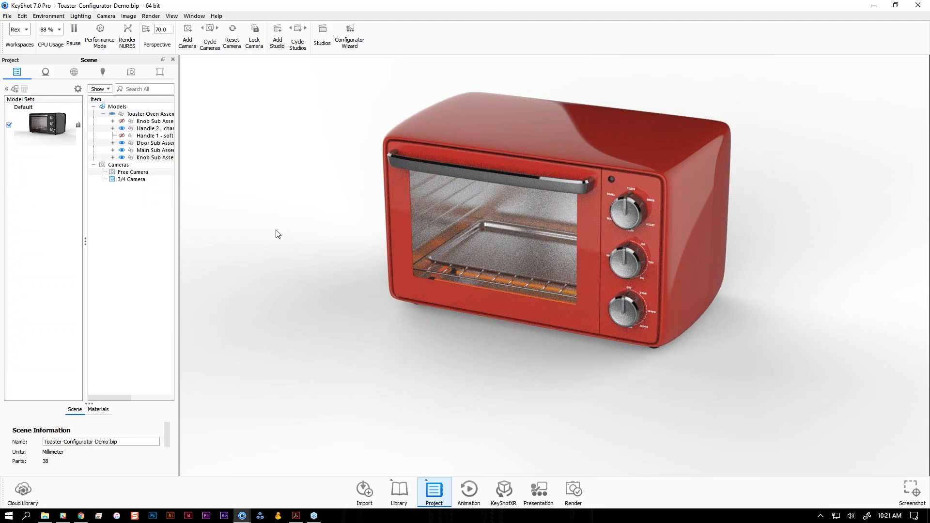
- Set the Body material to Black and turn off multi-material for both Body and Accent
double_click(500, 132)
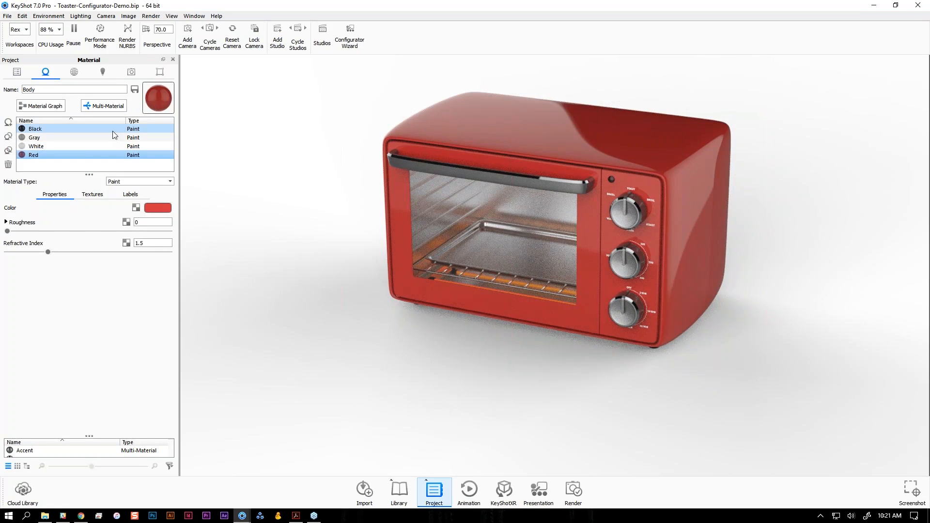
left_click(113, 129)
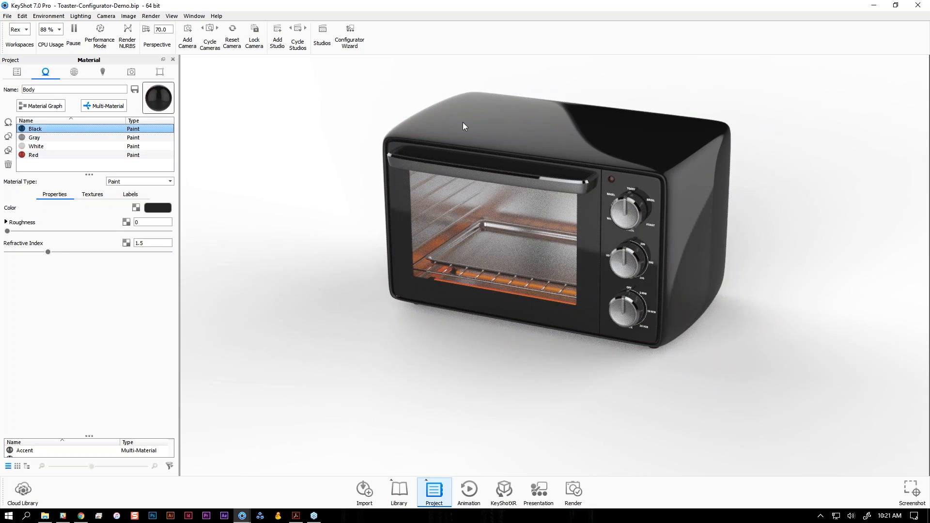
left_click(99, 109)
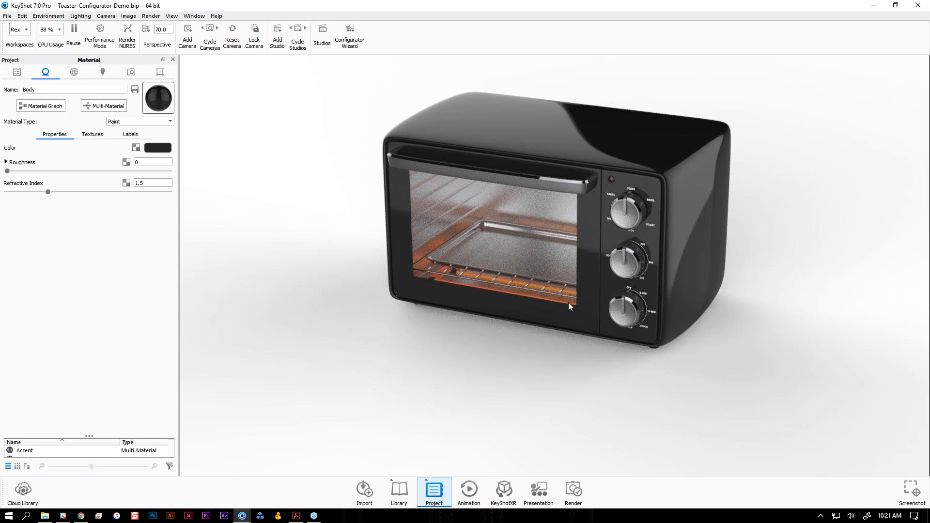
double_click(628, 315)
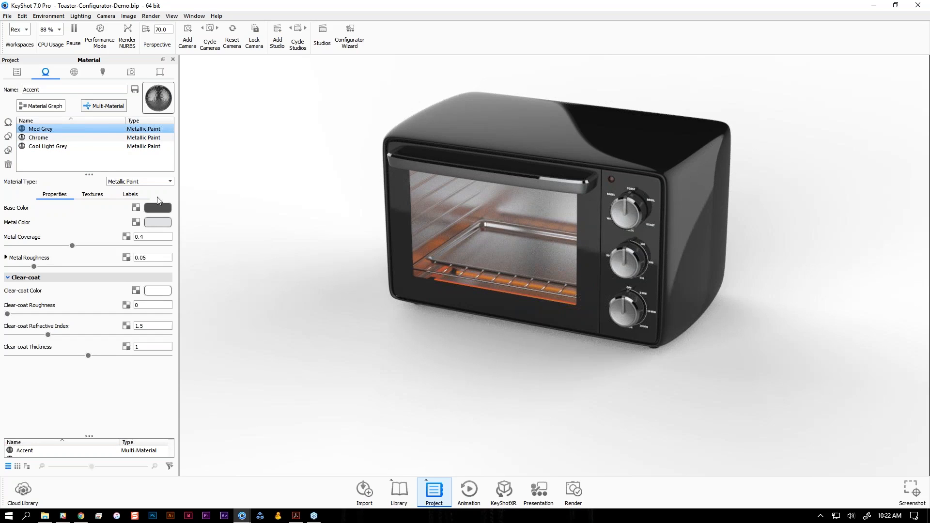
left_click(99, 107)
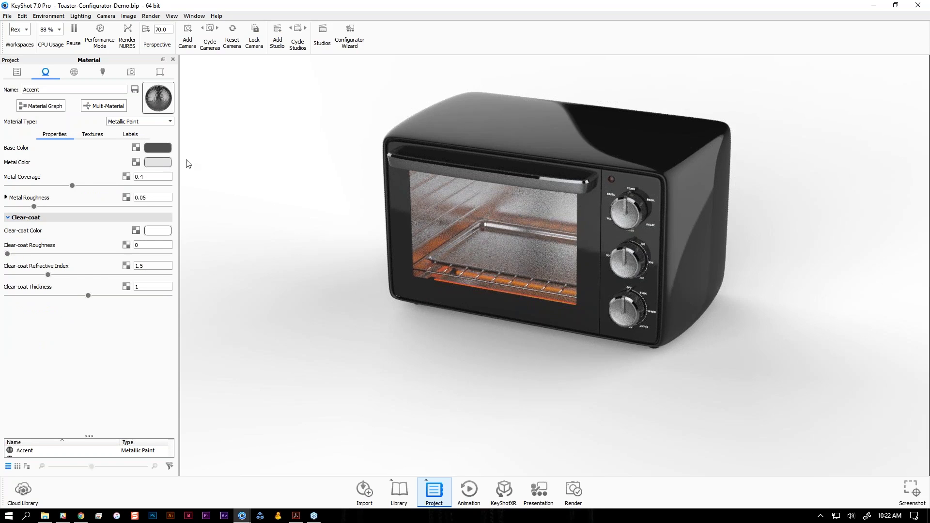
- Deselect and collapse the scene's model set list, and review the studios set up for the scene
left_click(17, 72)
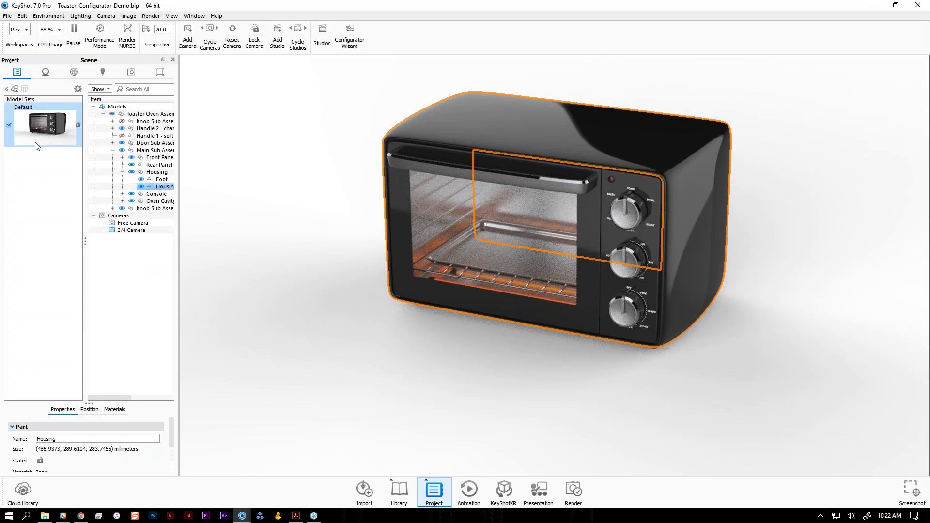
left_click(34, 108)
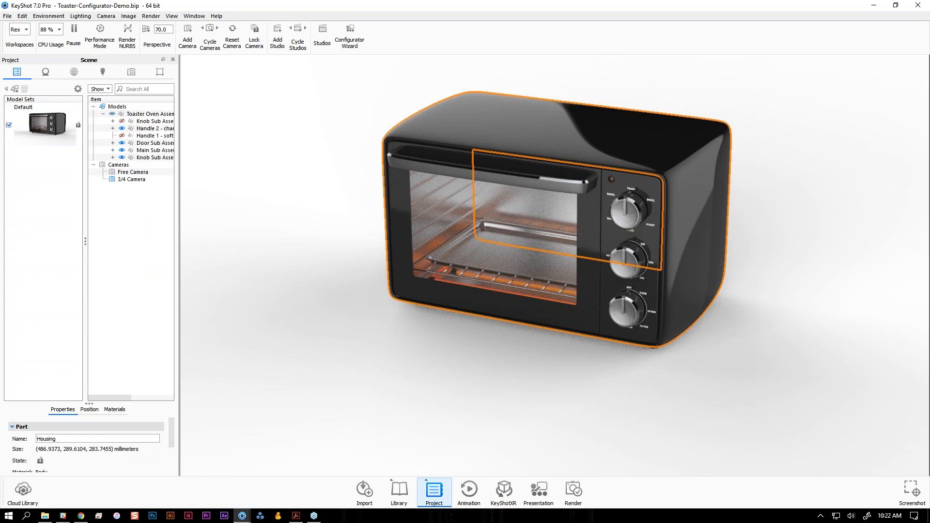
left_click(6, 89)
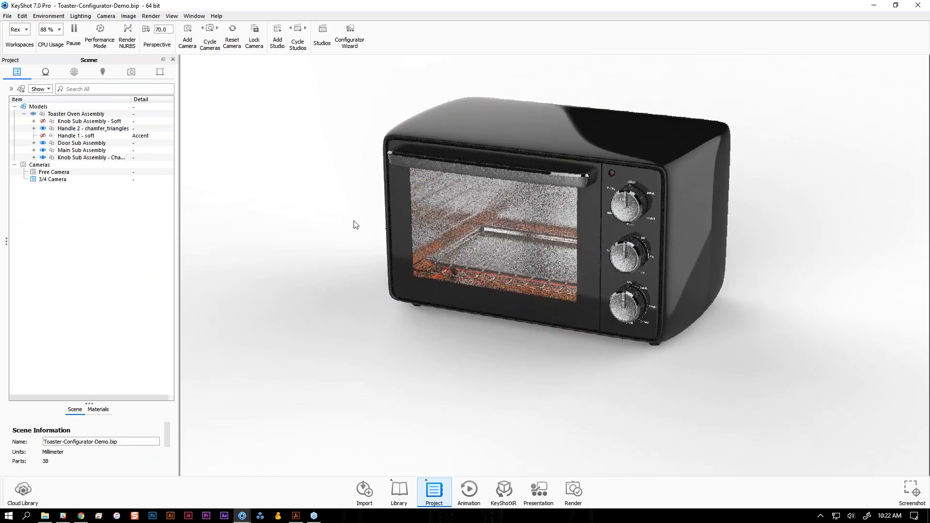
left_click(322, 36)
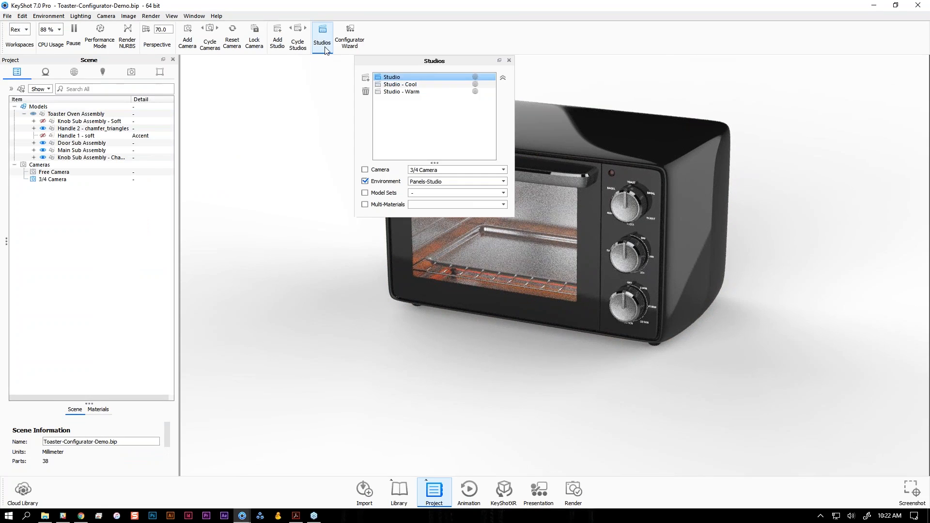
left_click(509, 61)
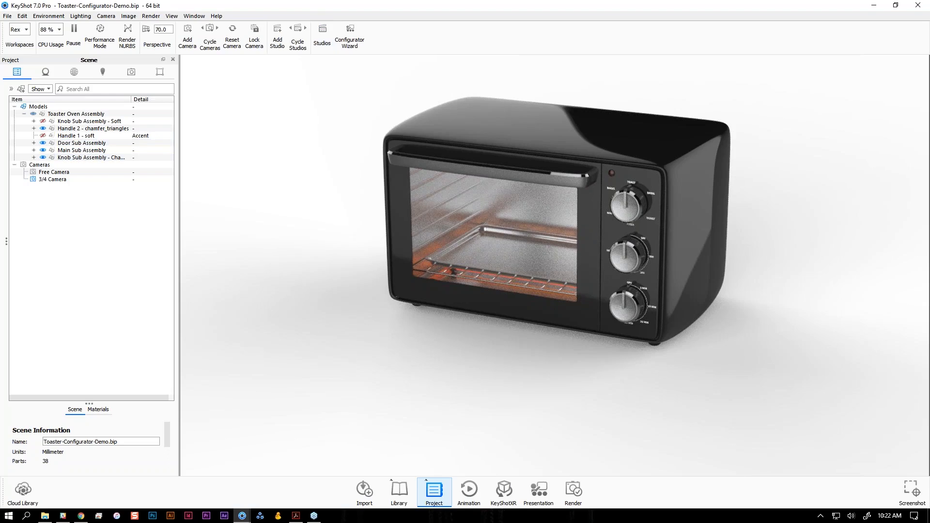
- Start the Configurator Wizard for Model and Material Variations and proceed to adding parent models
scroll(306, 218, "up", 3)
scroll(300, 238, "up", 2)
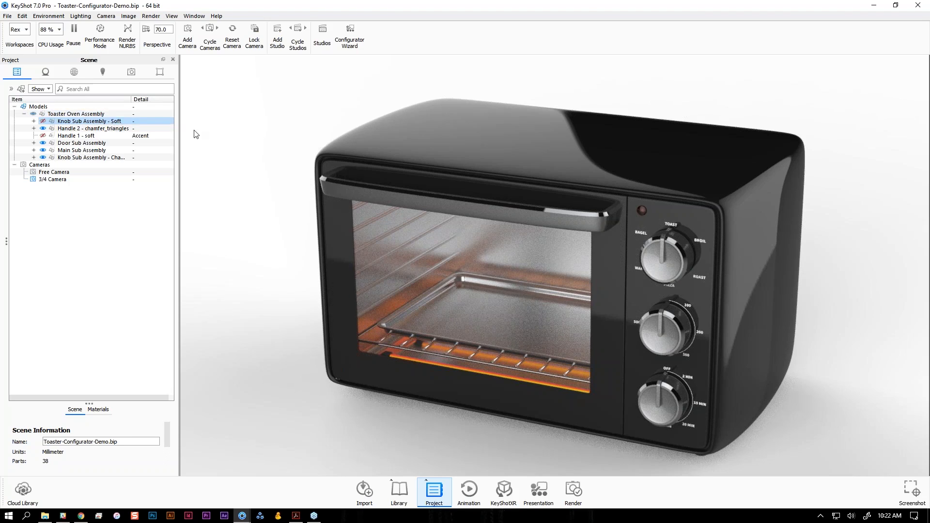
left_click_drag(253, 222, 258, 214)
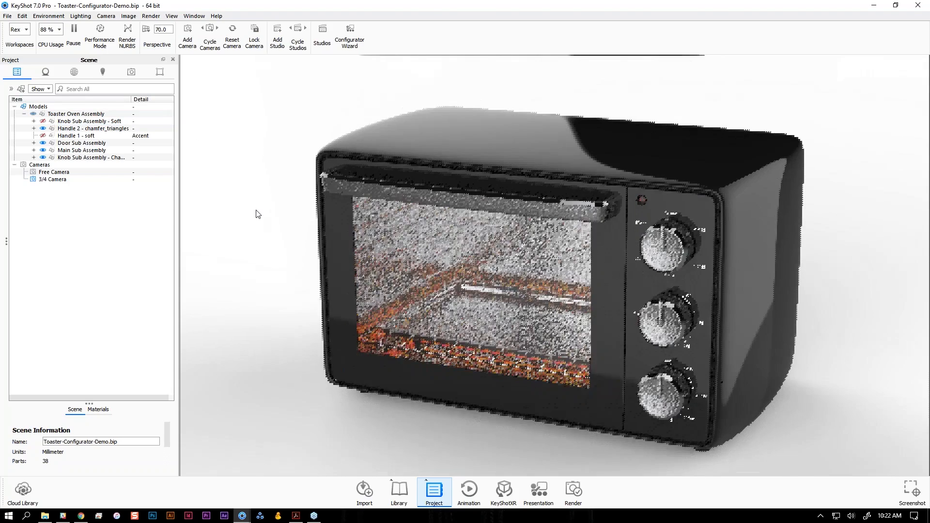
left_click(350, 42)
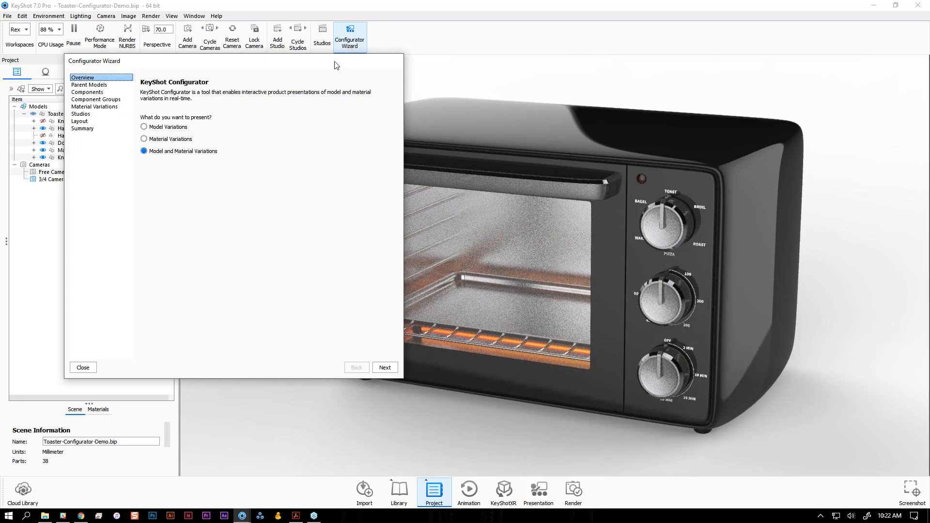
mouse_move(336, 66)
left_mouse_down()
mouse_move(286, 66)
mouse_move(333, 70)
left_mouse_up()
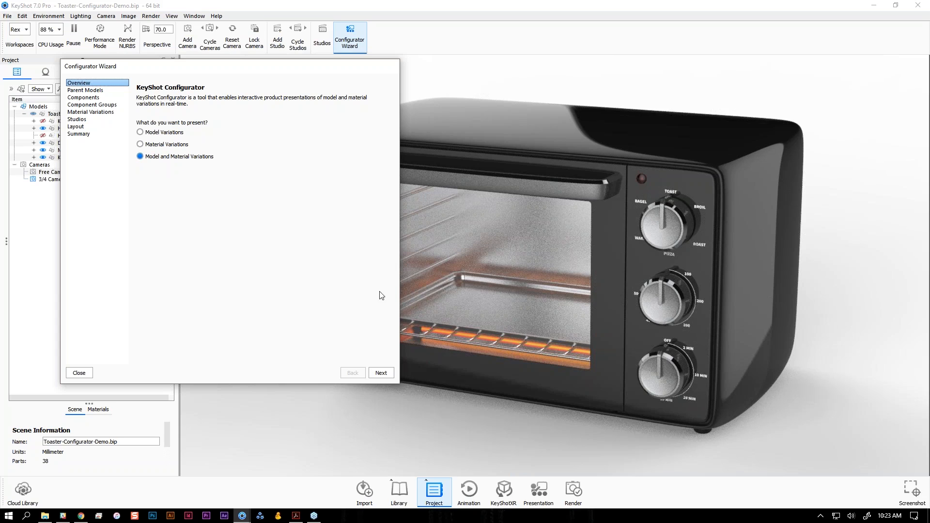
left_click(381, 372)
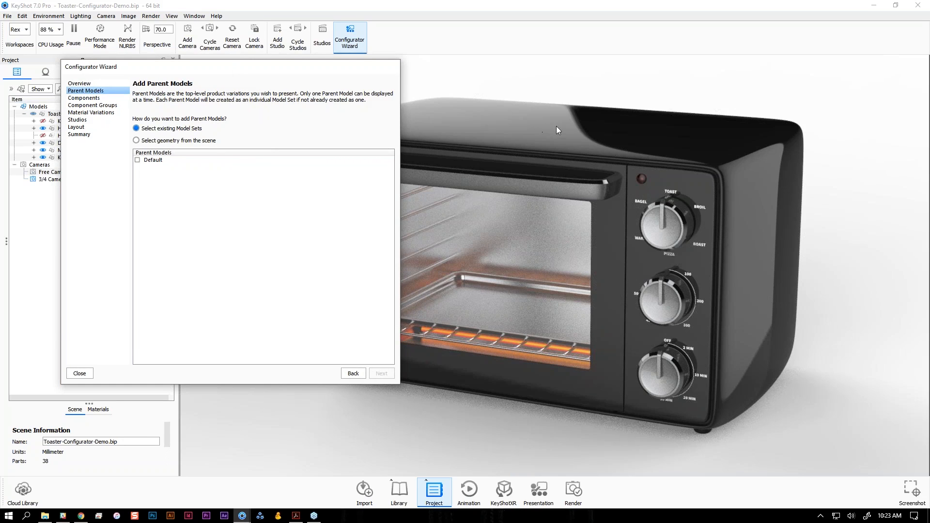
- Create a parent model named Toaster from the scene's Main Sub Assembly and Door Sub Assembly, and continue to the components
left_click(170, 141)
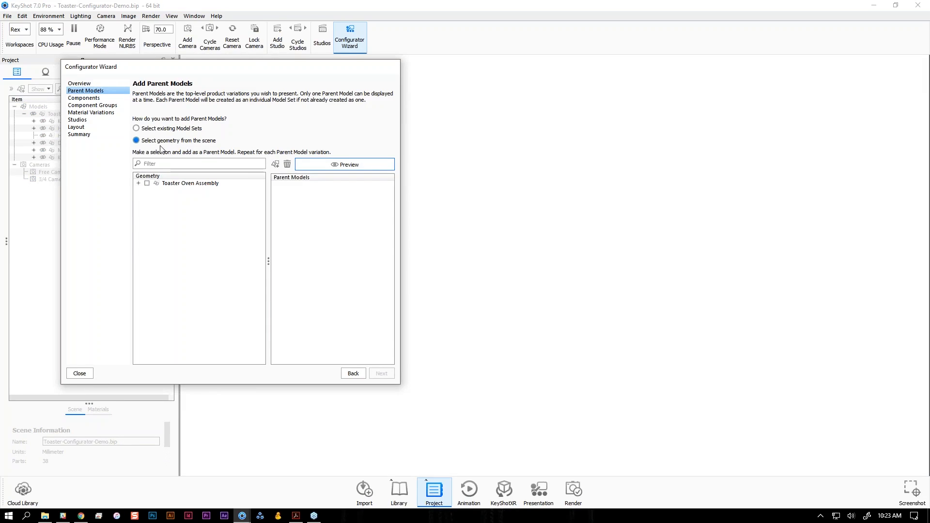
left_click(139, 183)
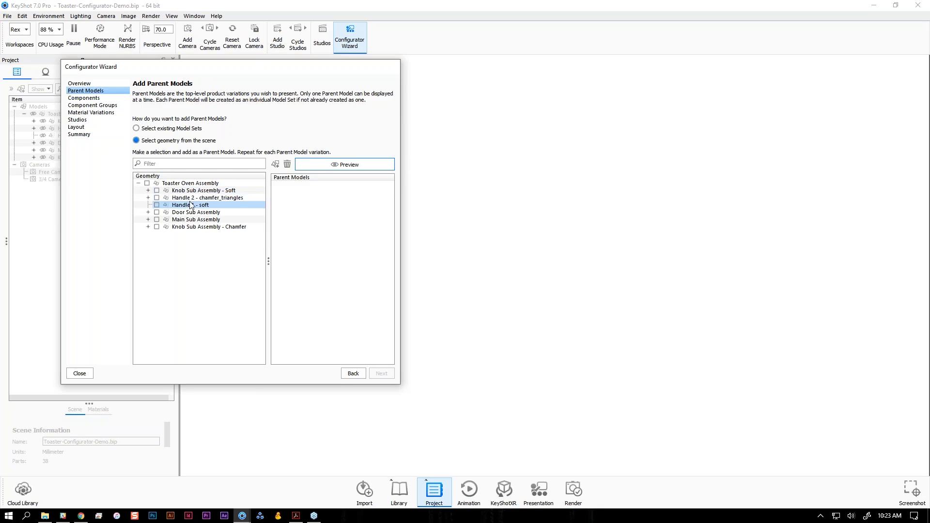
left_click(175, 222)
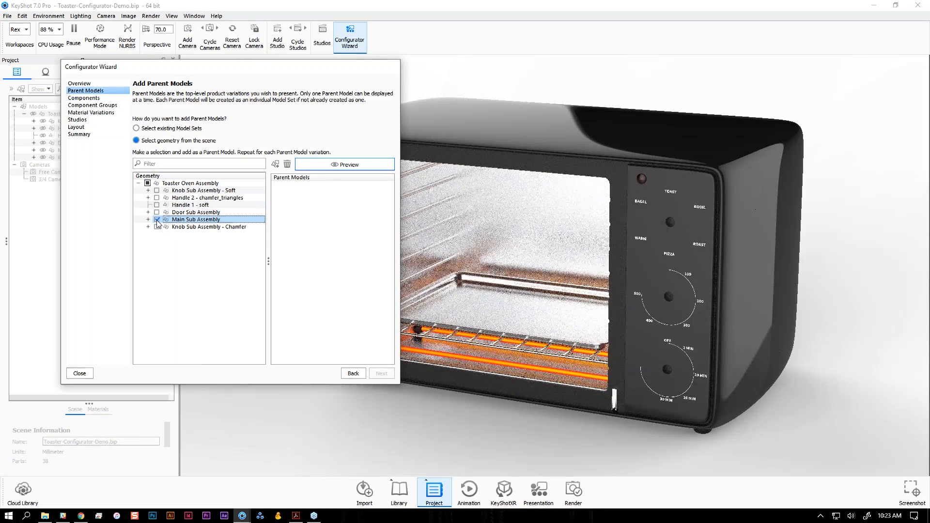
left_click(156, 212)
left_click(156, 212)
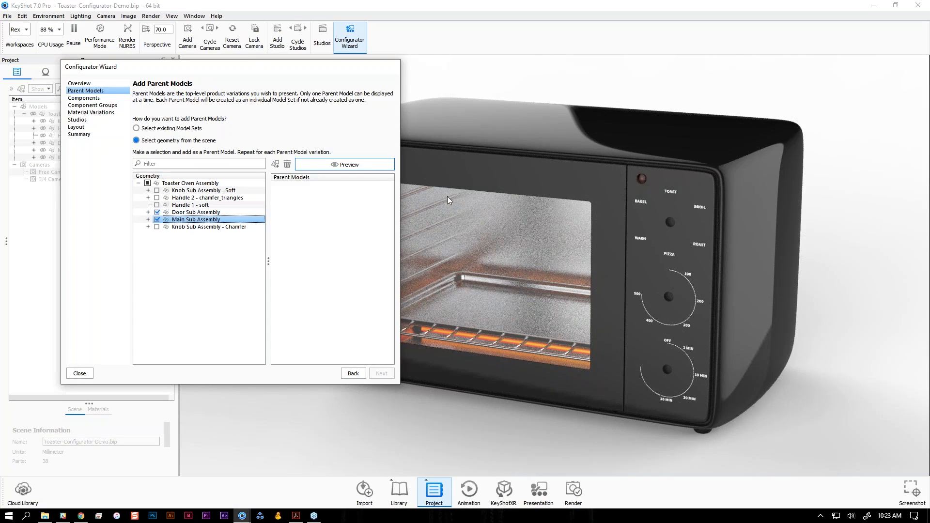
left_click(275, 165)
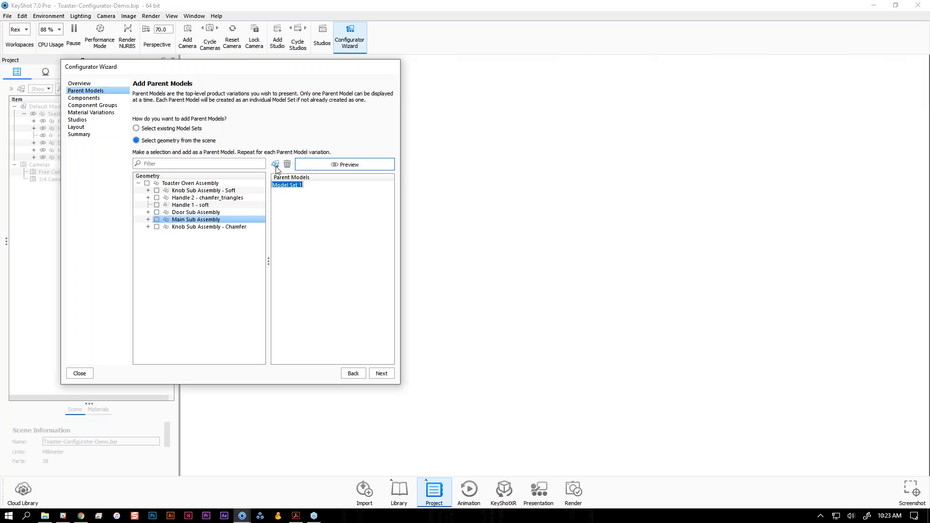
type("Toaster")
key("Return")
left_click(286, 185)
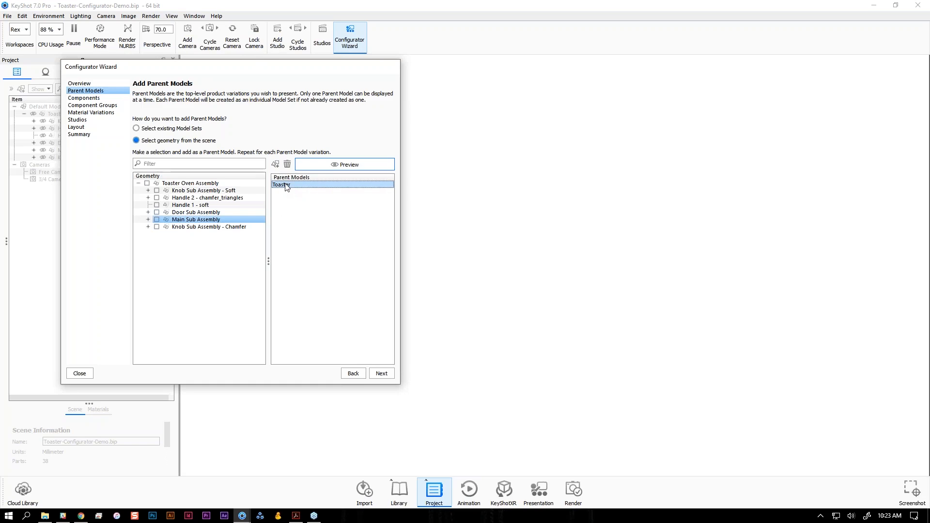
left_click(282, 192)
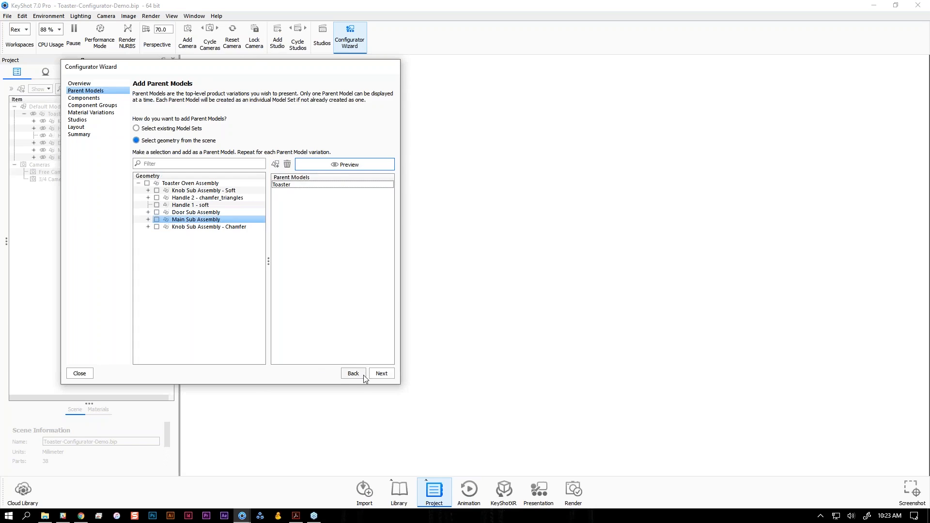
left_click(381, 374)
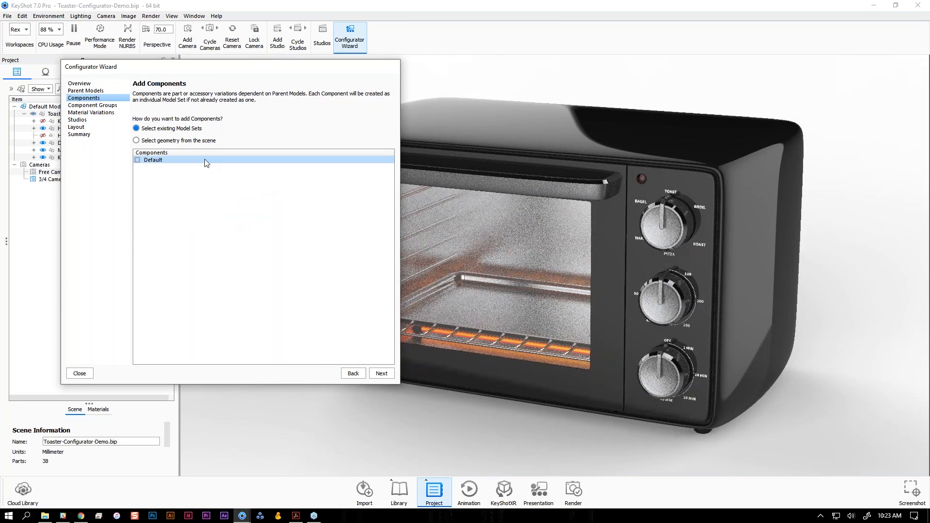
- Choose components from the scene geometry and add Knob Sub Assembly - Soft as a component named Knob - Soft
left_click(192, 141)
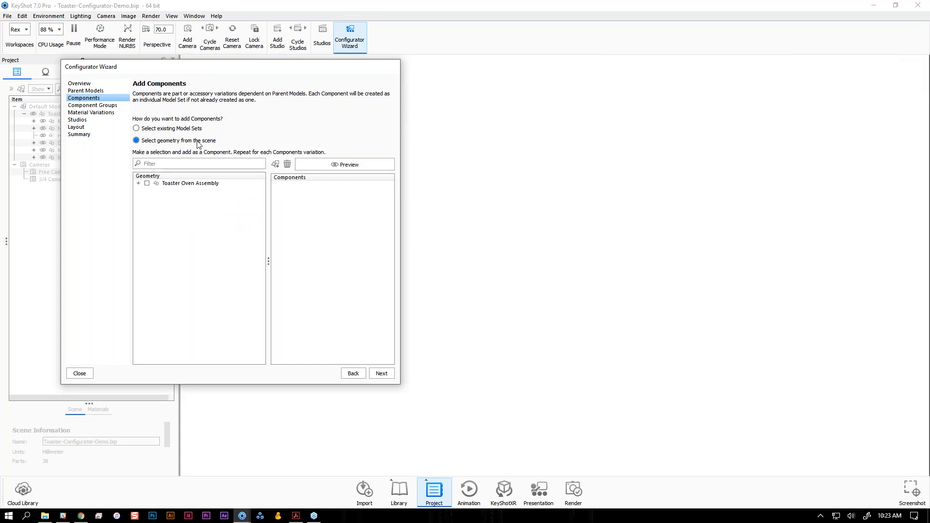
left_click(139, 184)
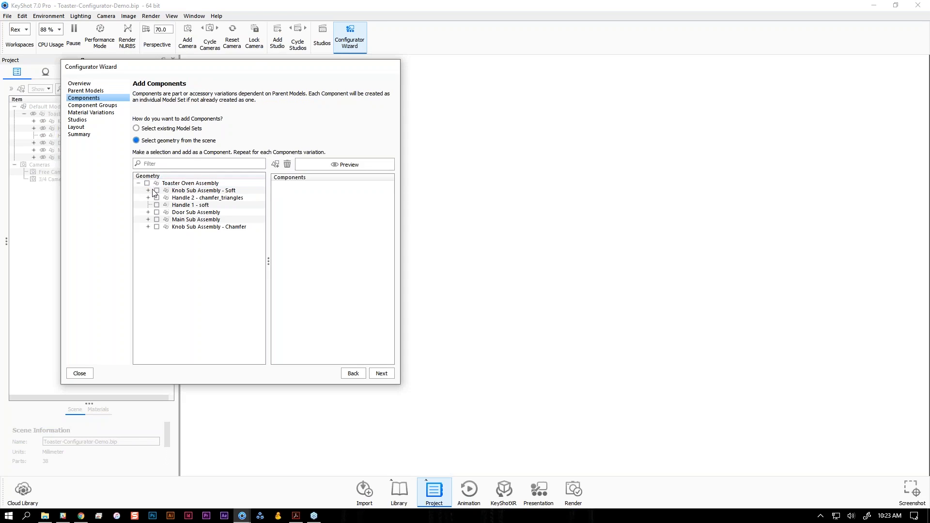
left_click(154, 193)
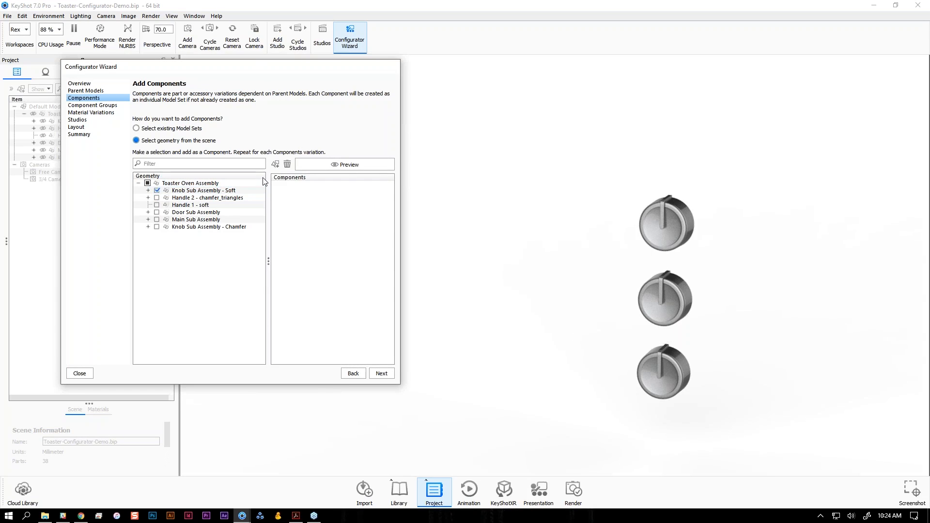
left_click(275, 167)
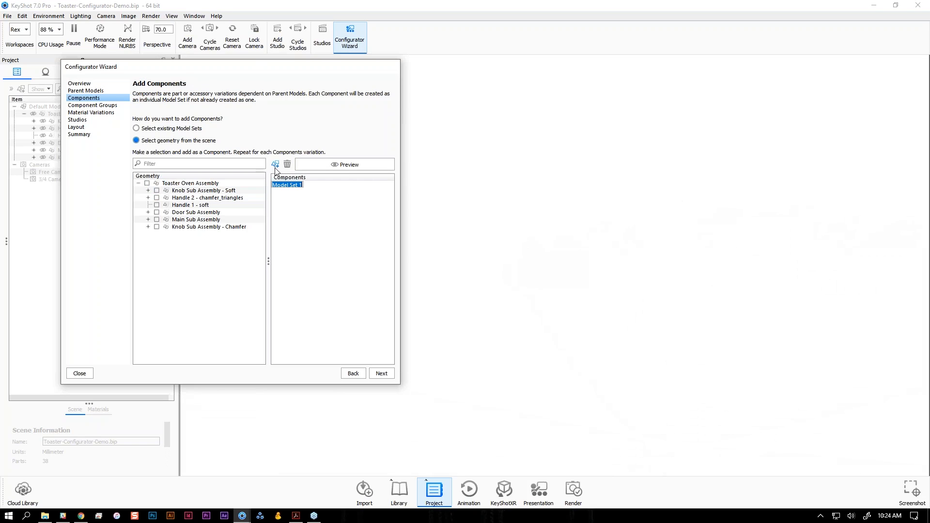
type("Knob - Soft")
key("Return")
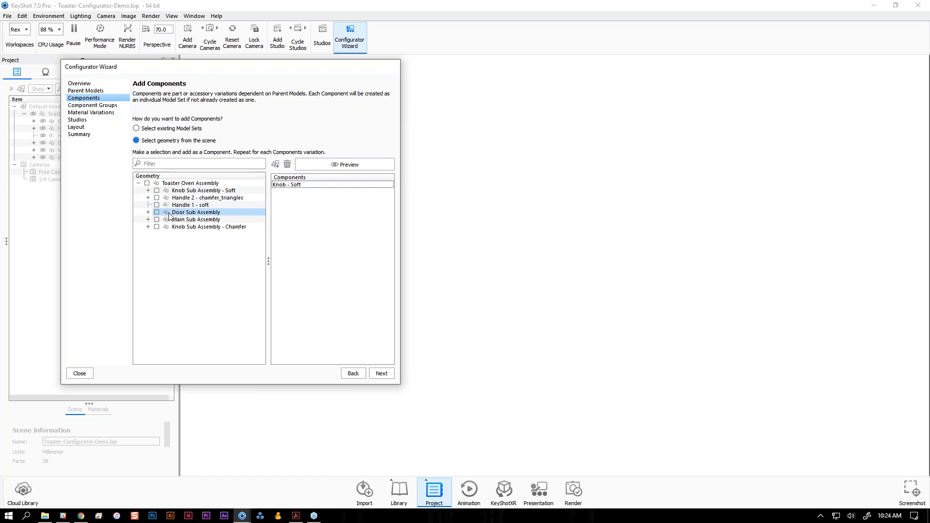
- Add Knob Sub Assembly - Chamfer as a component named Knob - Chamfer
left_click(156, 226)
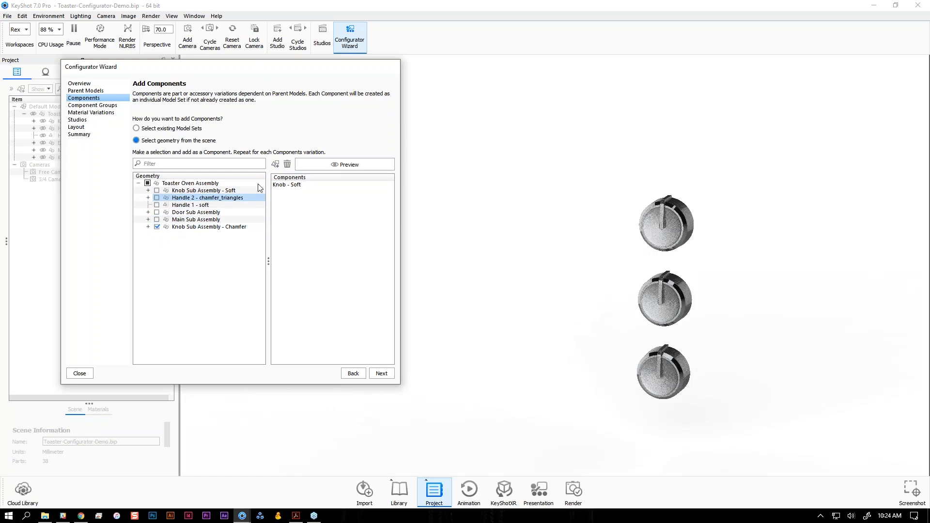
left_click(275, 165)
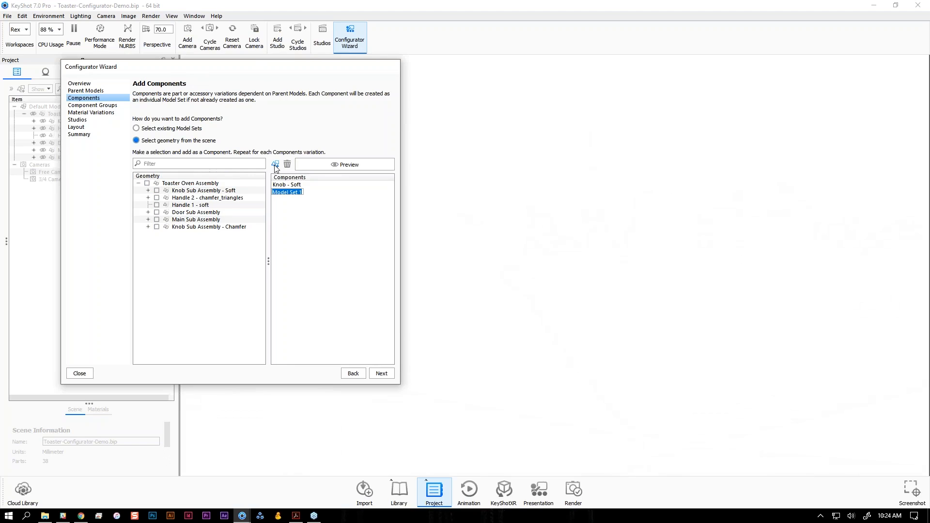
type("Knob - Chamfer")
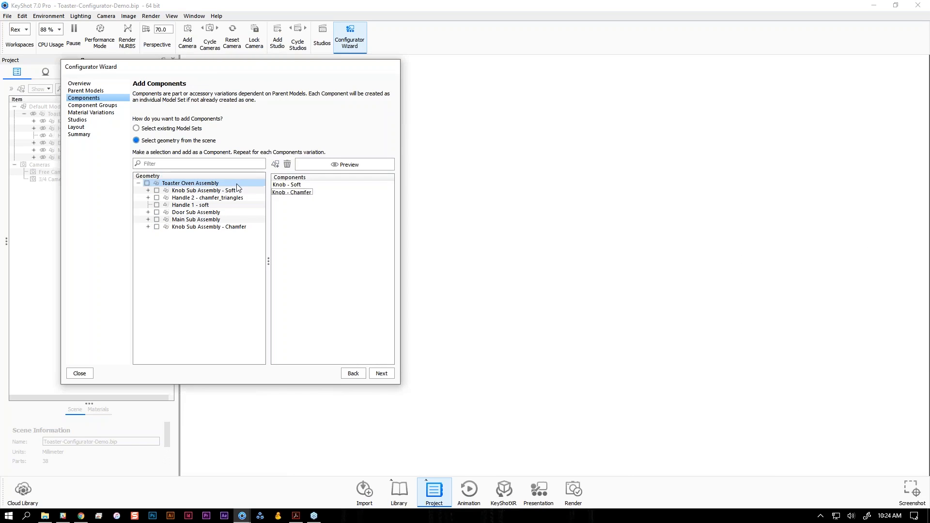
key("Return")
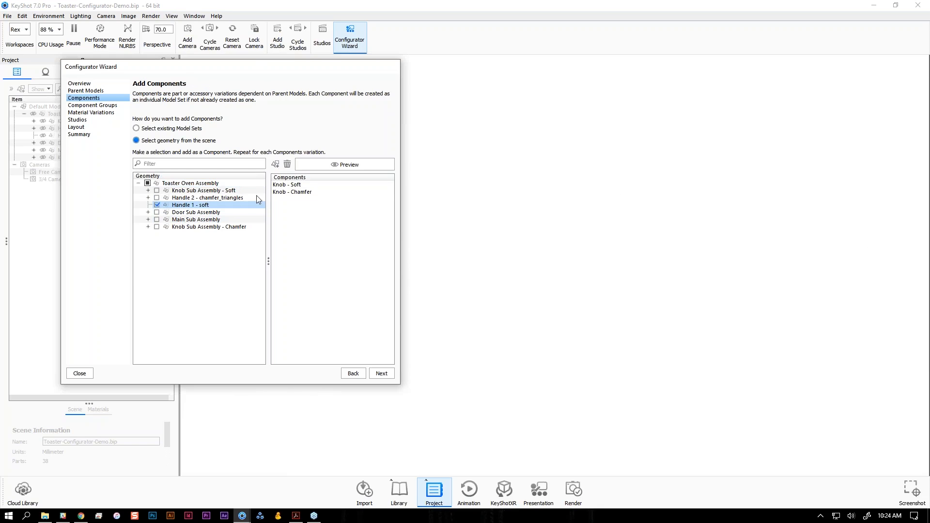
- Add the Handle 1 - soft geometry as a component named Handle - Soft
left_click(275, 165)
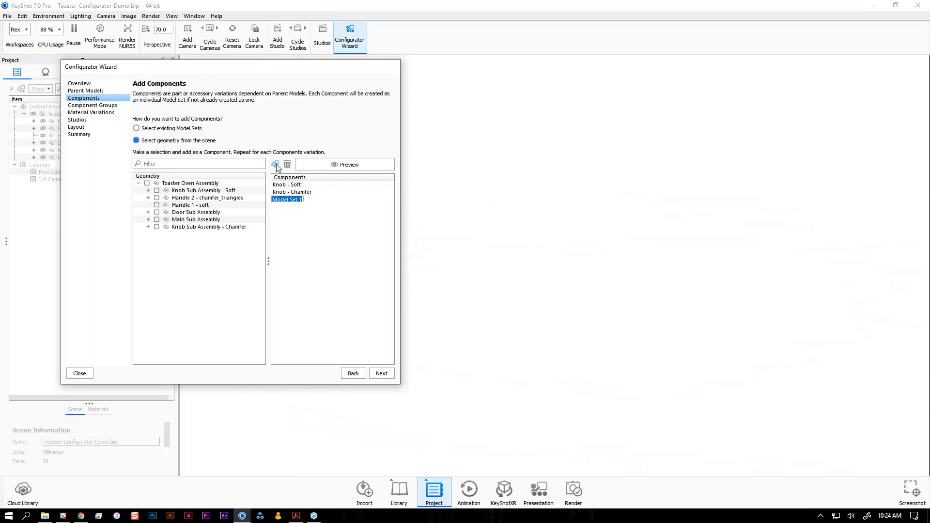
type("Handle - Soft")
key("Return")
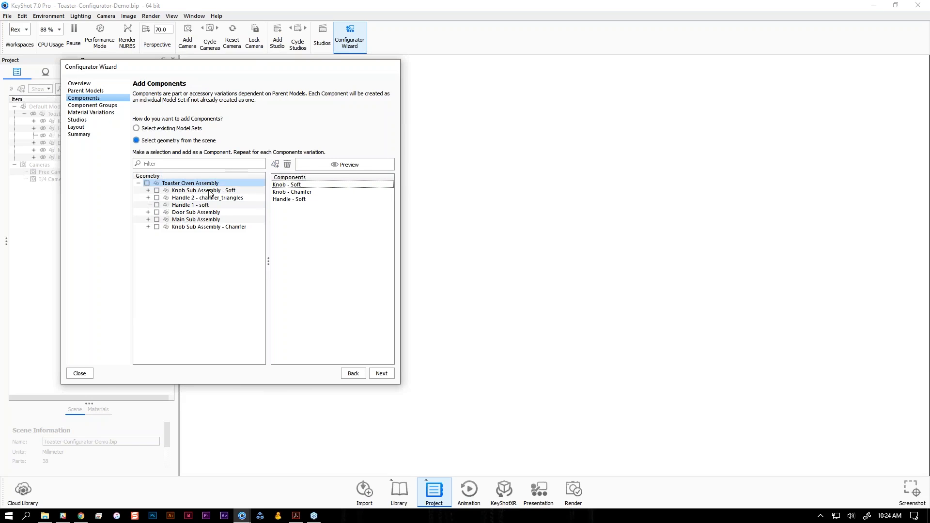
- Add the Handle 2 - chamfer_triangles geometry as a component named Handle - Chamfer and continue to the component groups
left_click(157, 198)
left_click(275, 165)
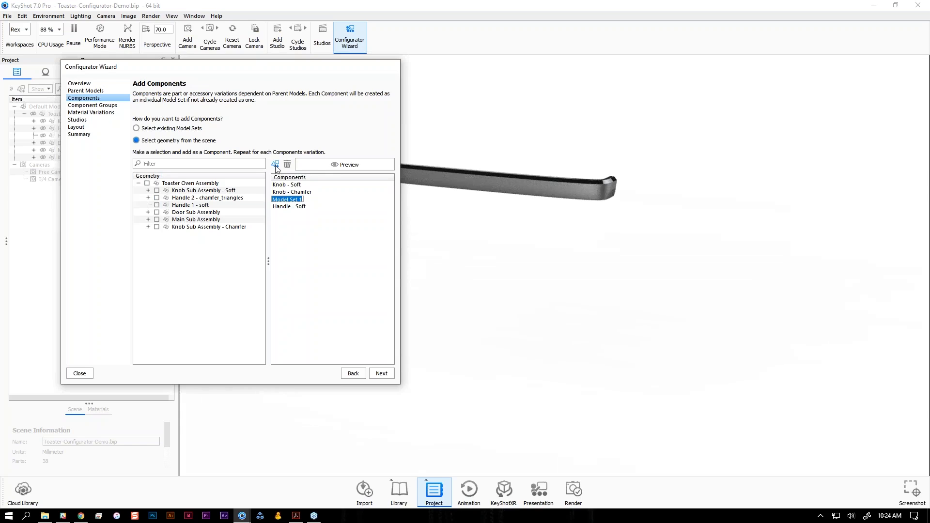
type("Handle")
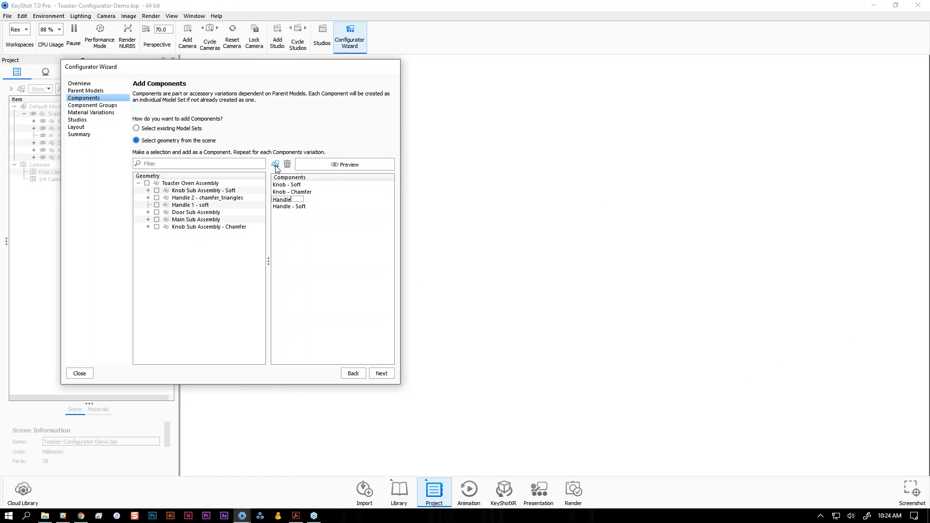
type(" - Chamfer")
key("Return")
left_click(382, 374)
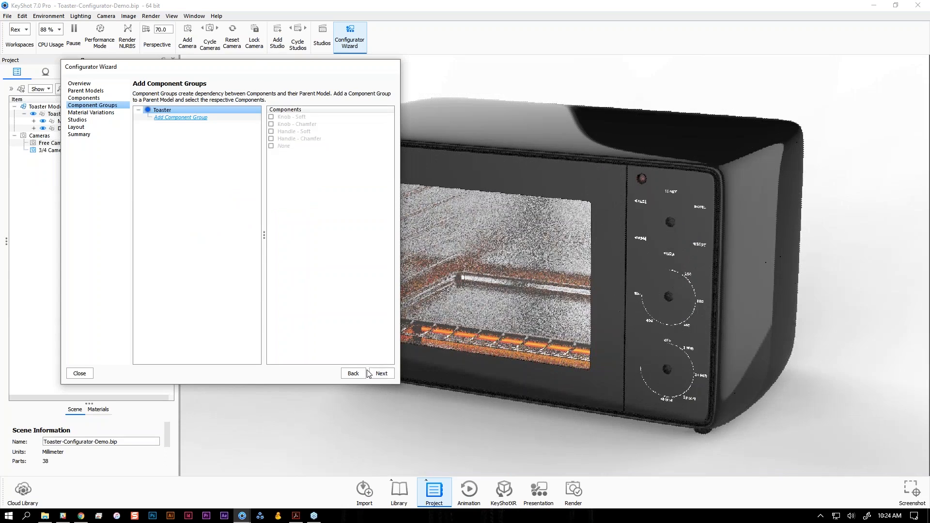
- Add two component groups named Knob and Handle under the Toaster parent model
left_click_drag(311, 71, 276, 73)
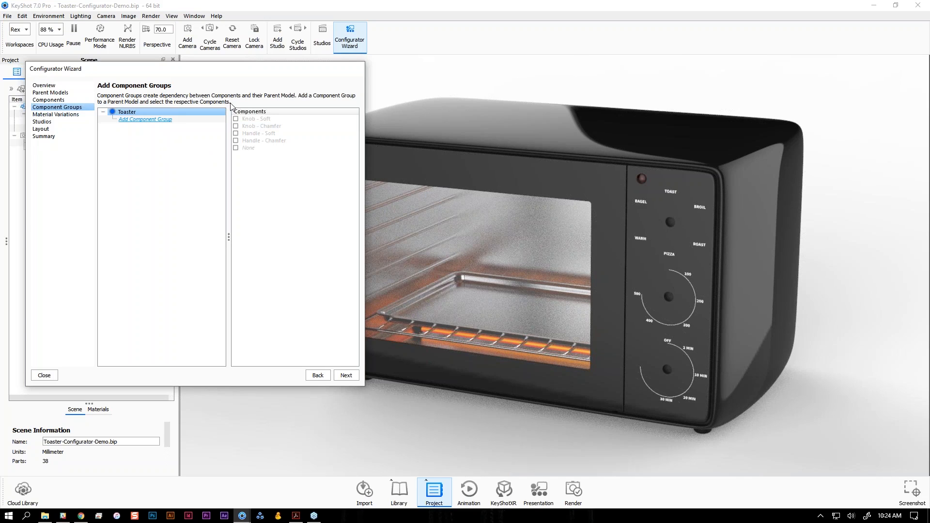
left_click(141, 119)
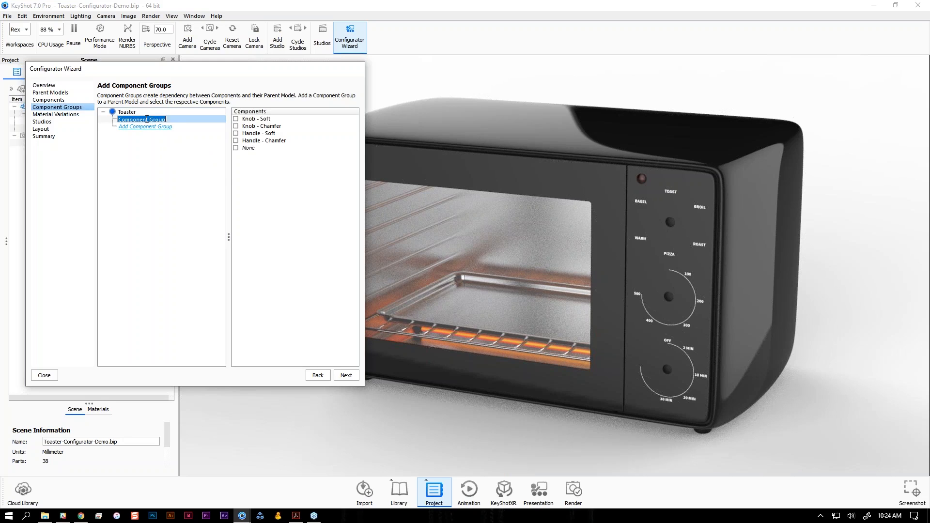
type("KNo")
key("Return")
left_click(144, 127)
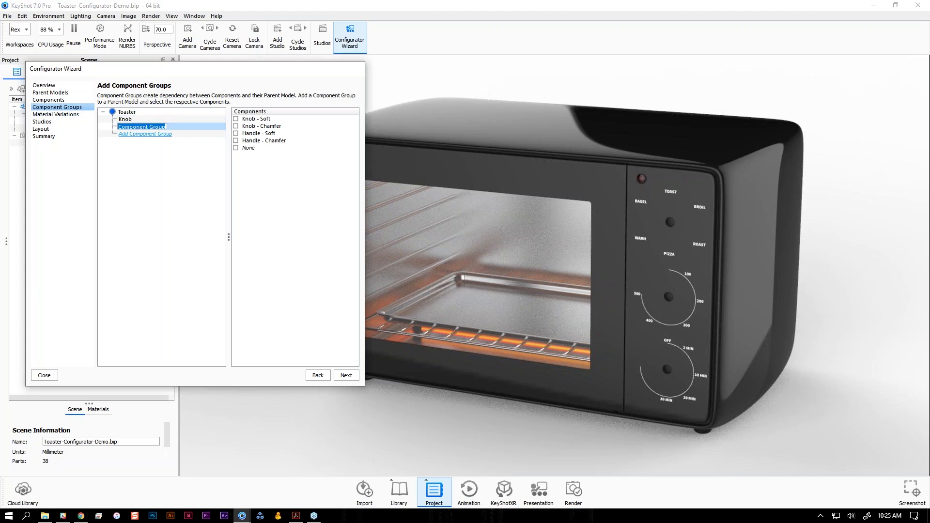
type("Handle")
- Assign the Knob - Soft and Knob - Chamfer components to the Knob group
left_click(161, 119)
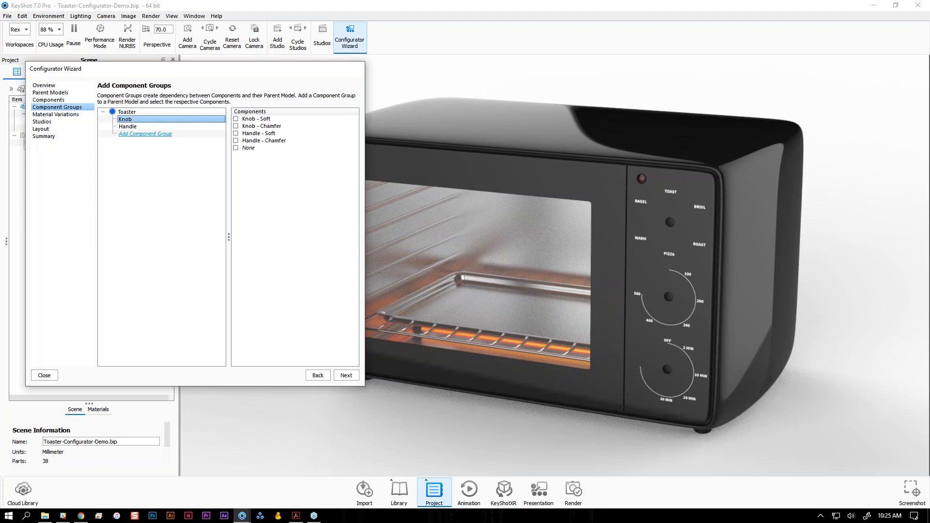
left_click(236, 119)
left_click(236, 126)
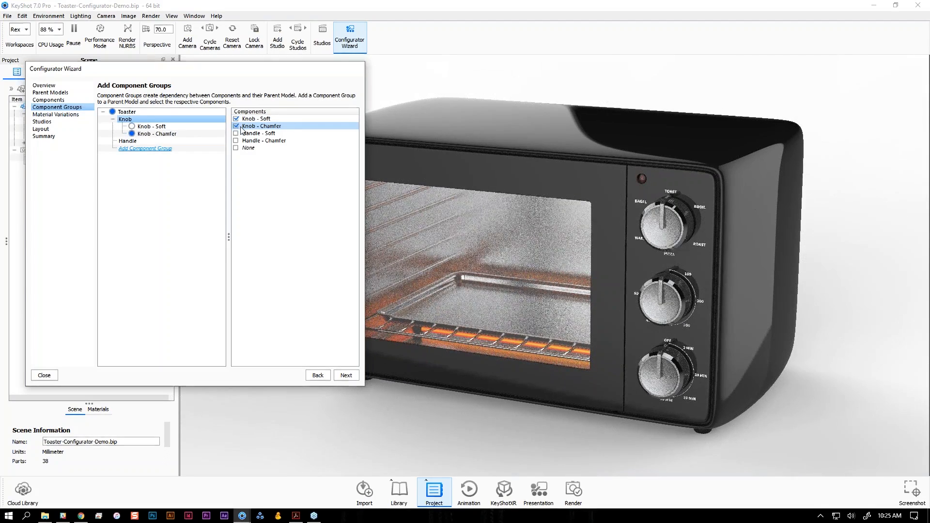
left_click(248, 148)
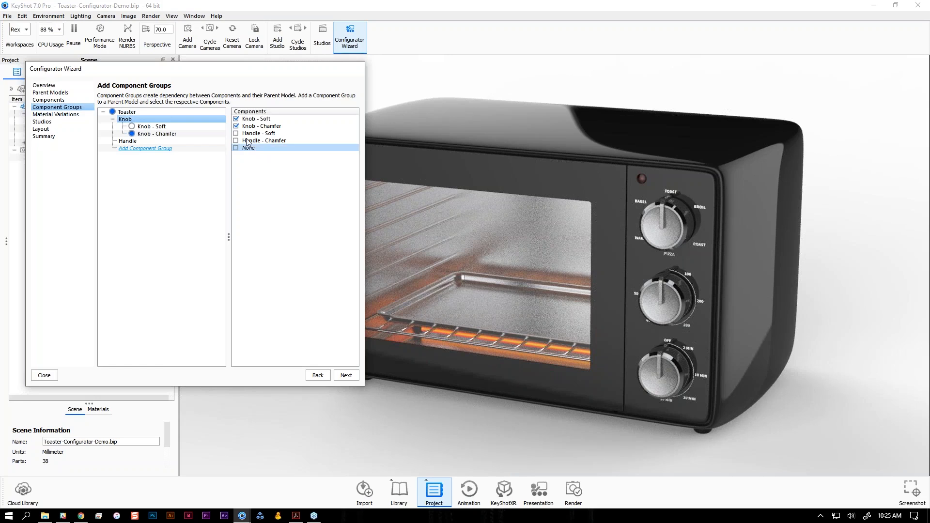
- Assign the Handle - Soft and Handle - Chamfer components to the Handle group and continue to the material variations
left_click(153, 142)
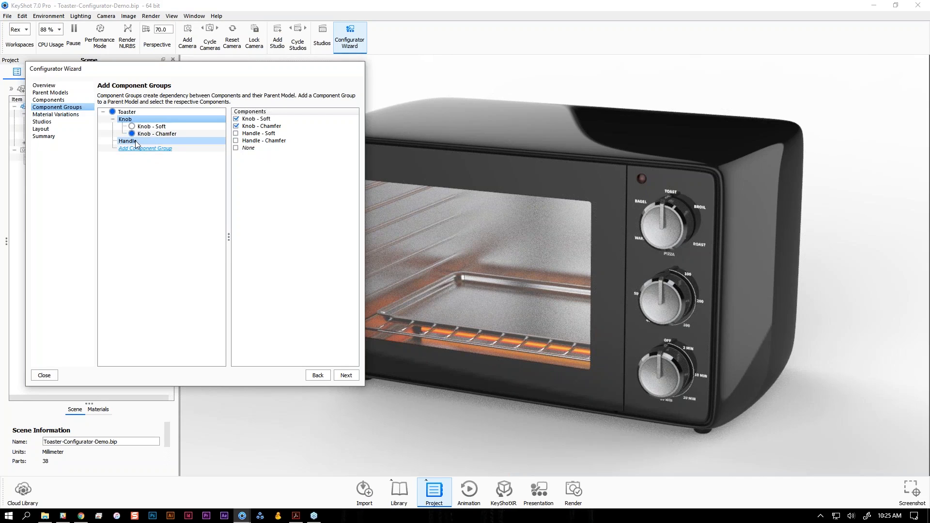
left_click(145, 141)
left_click(236, 119)
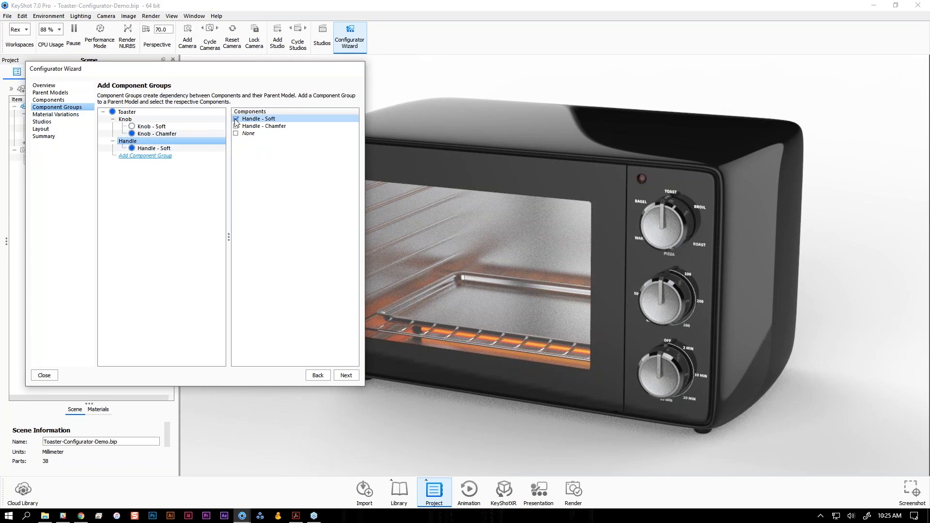
left_click(236, 126)
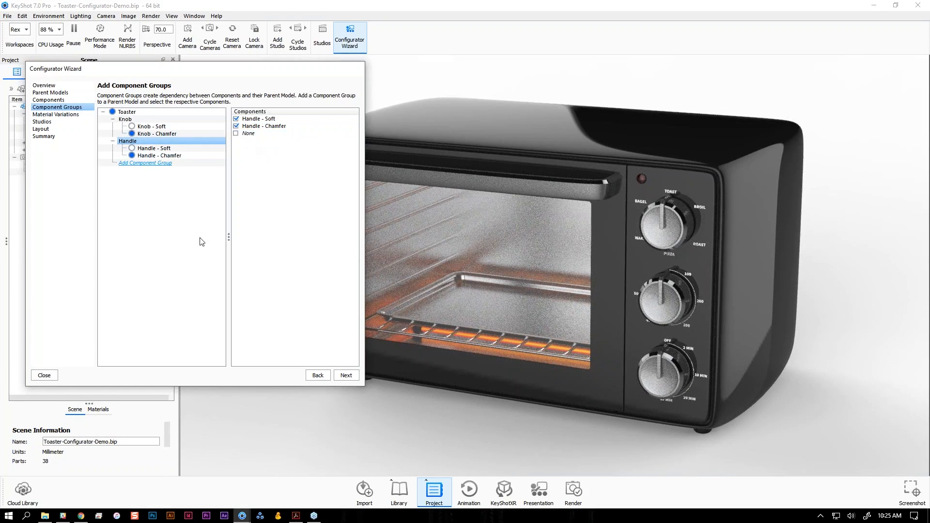
left_click(149, 150)
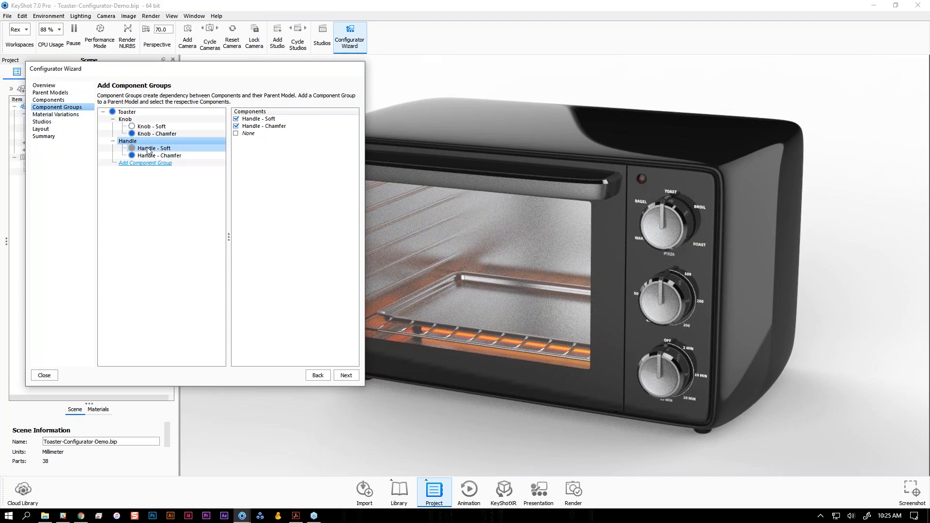
key("shift+Down")
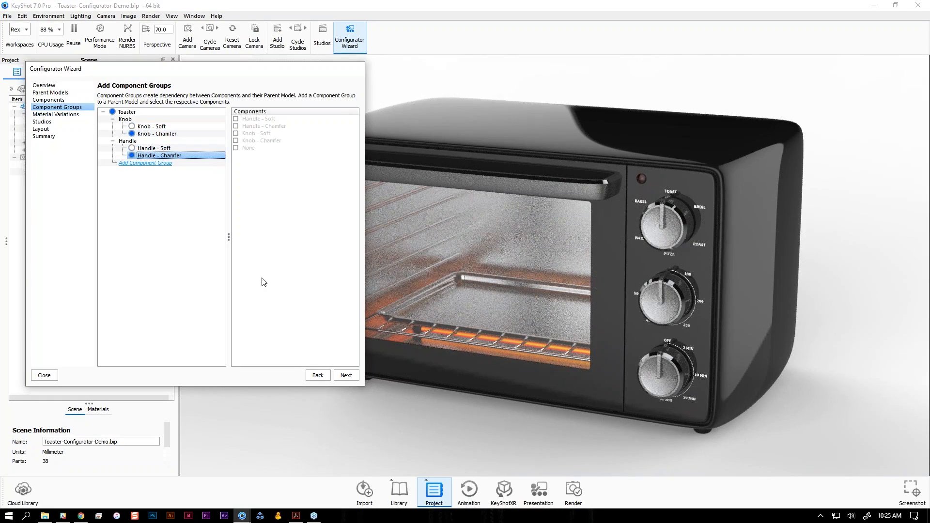
left_click(345, 376)
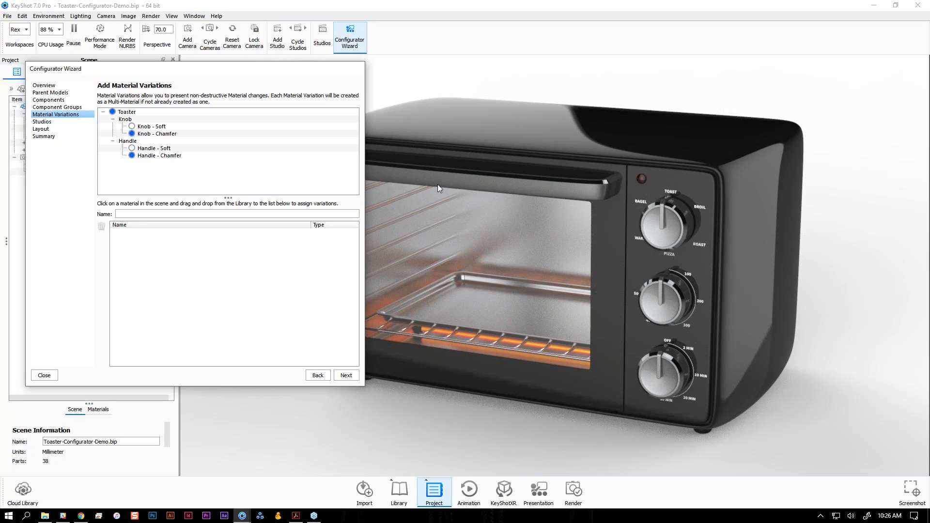
- Find Chrome Polished in the material library and add it as a variation of the handle's Accent material
left_click(493, 185)
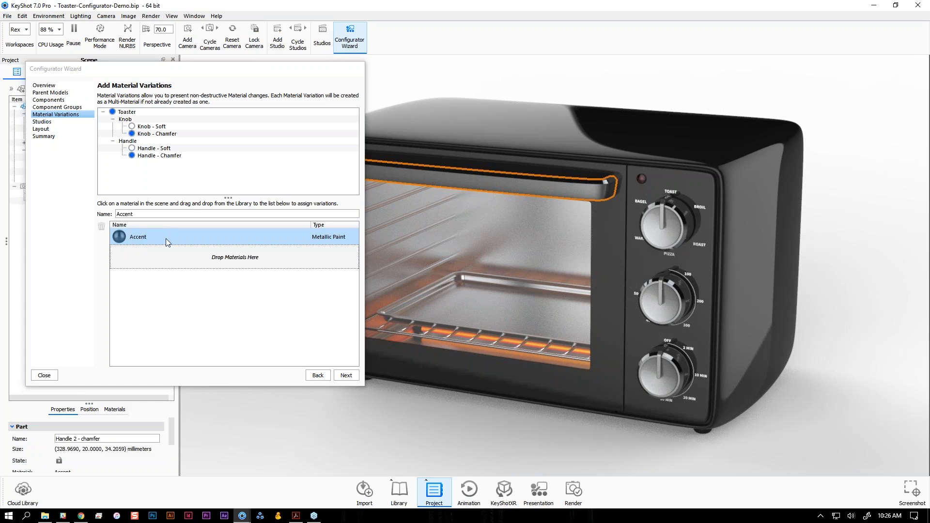
left_click_drag(192, 76, 203, 77)
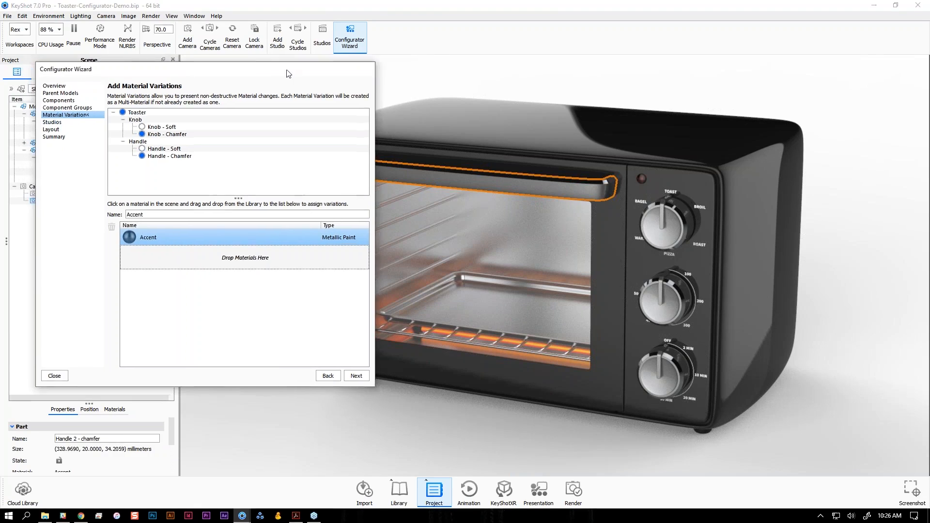
left_click_drag(286, 72, 400, 68)
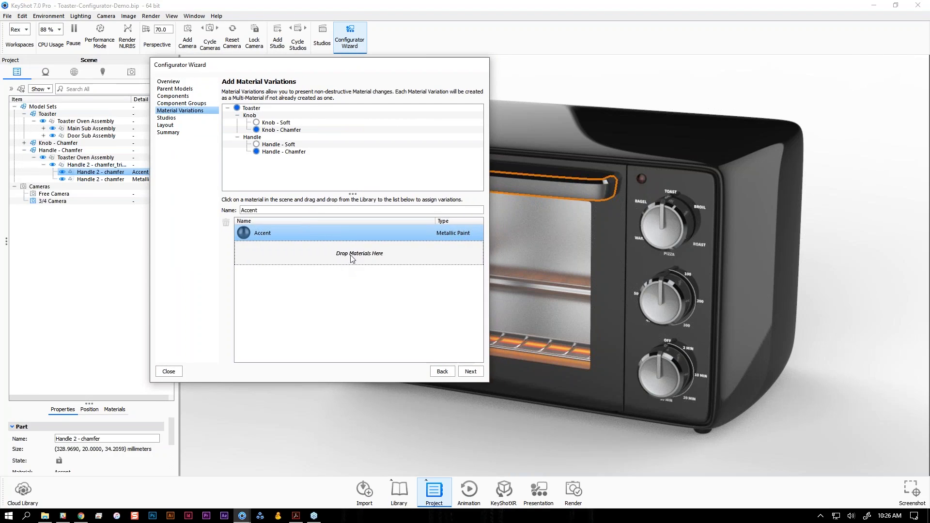
left_click(400, 492)
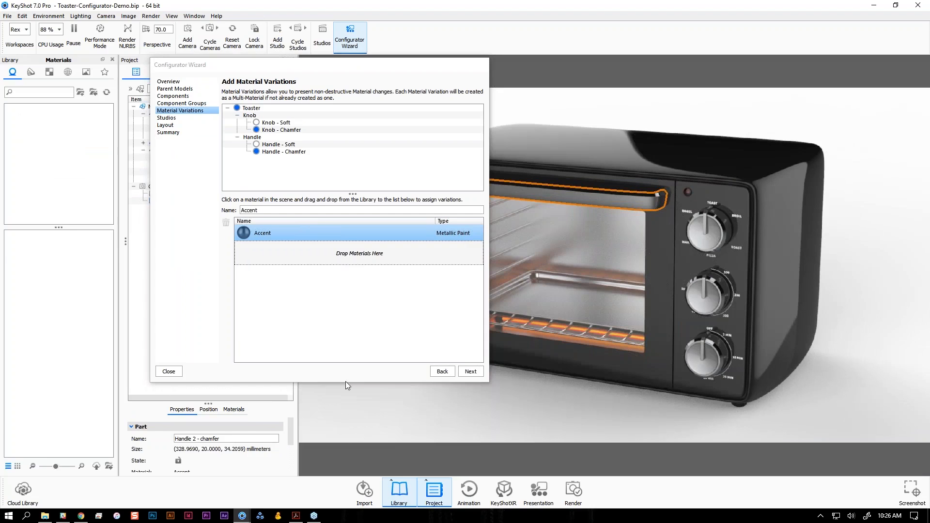
left_click(48, 91)
type("chrome po")
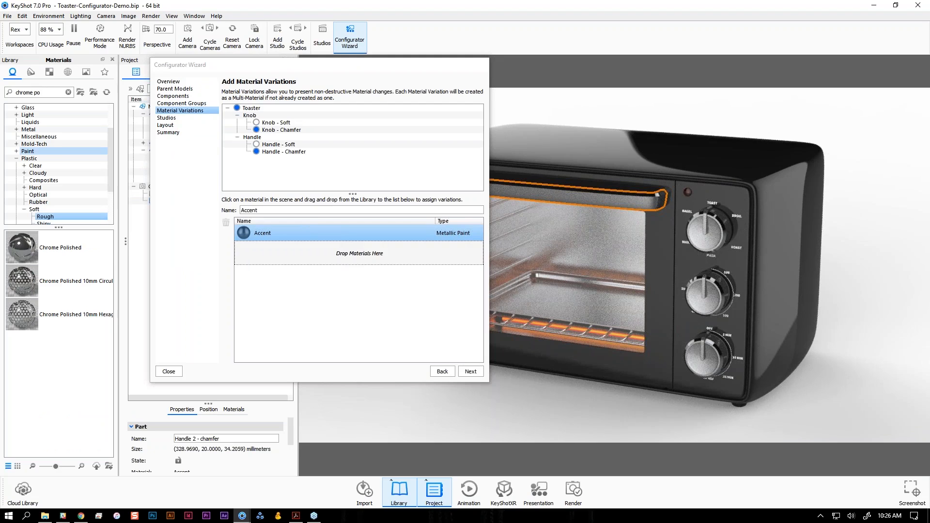
left_click(52, 251)
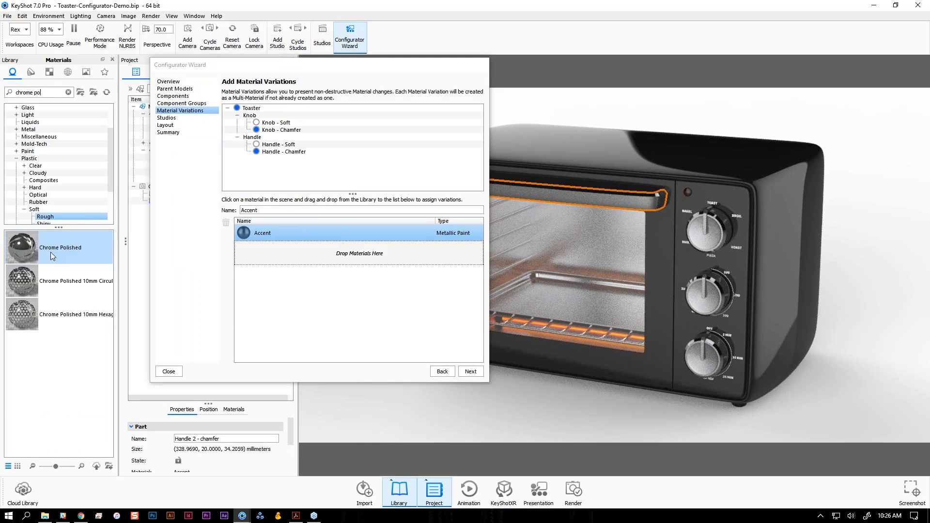
left_click_drag(53, 252, 358, 253)
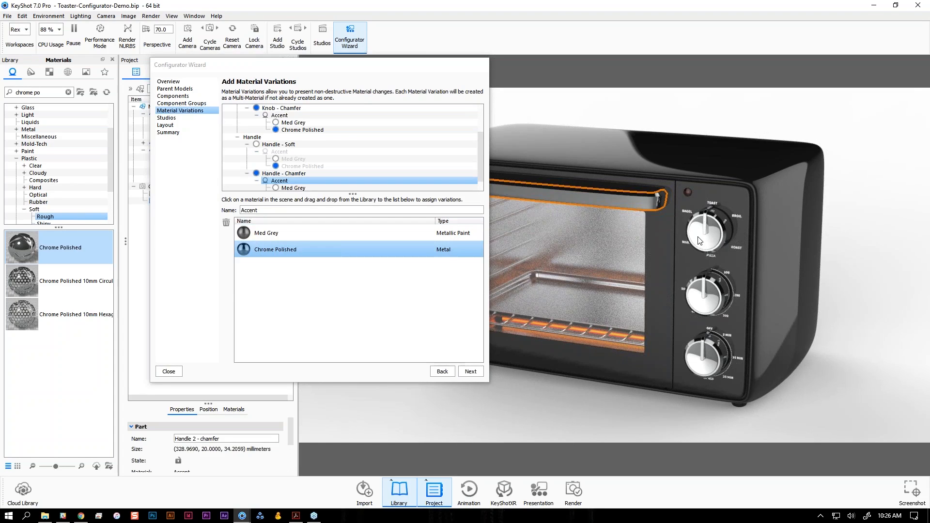
- Compare the Med Grey and Chrome Polished variations of Accent, leave Med Grey active and close the wizard
scroll(447, 158, "down", 1)
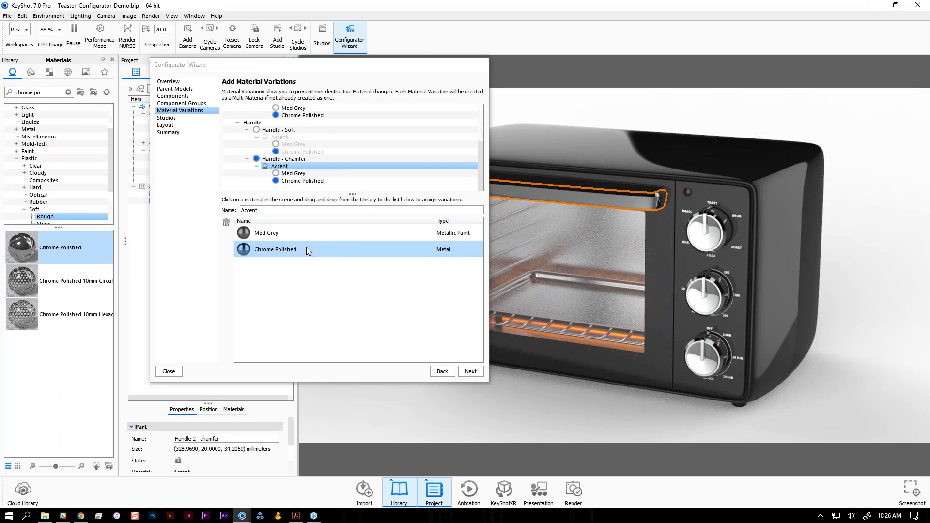
left_click(290, 238)
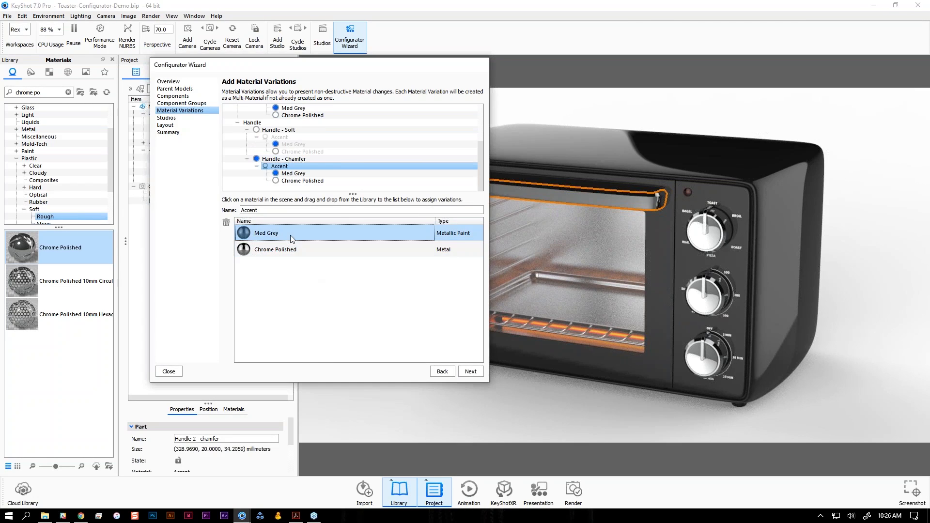
left_click(292, 246)
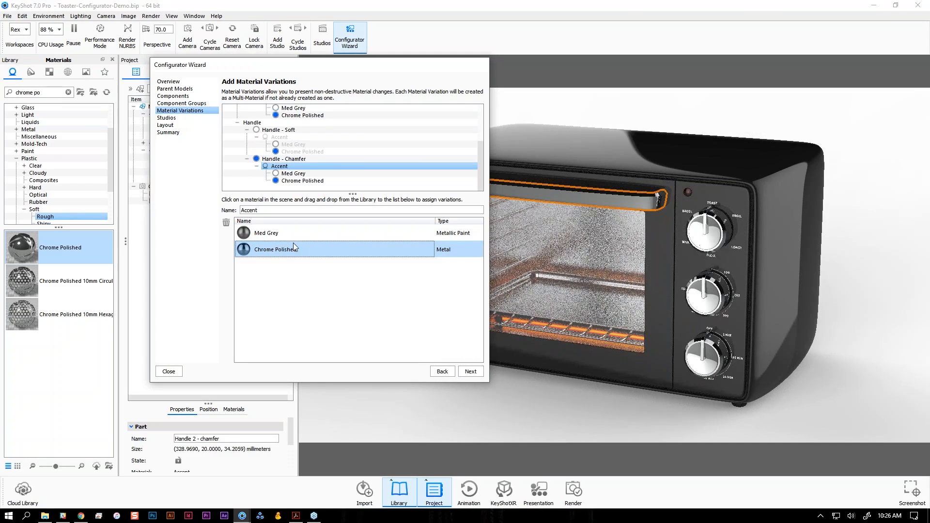
left_click(294, 232)
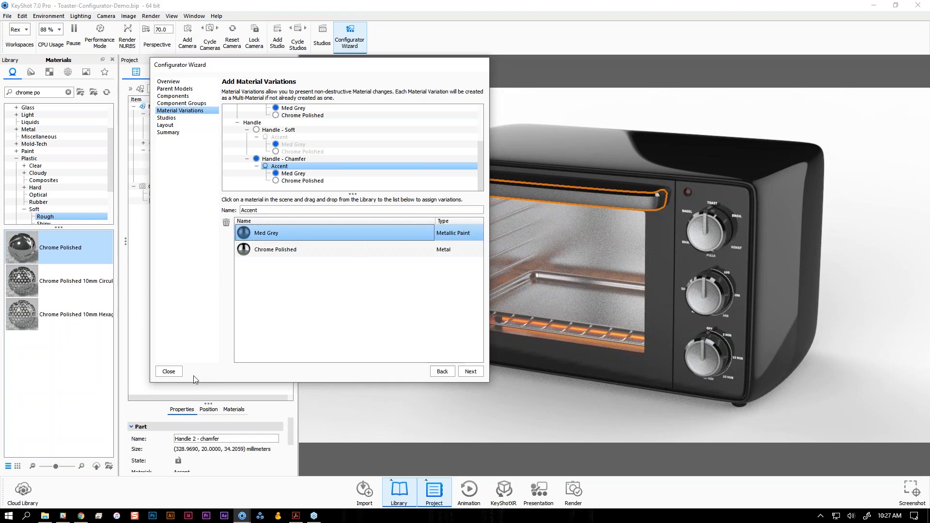
left_click(169, 371)
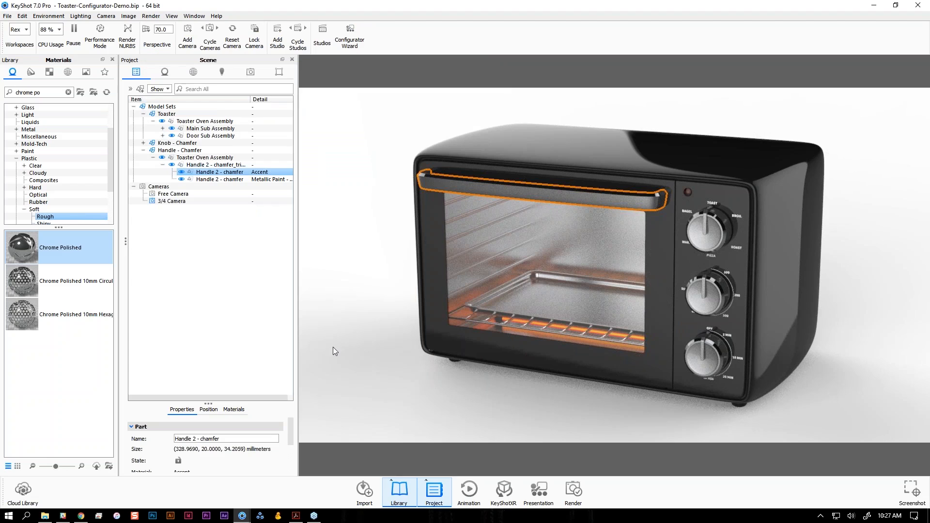
- Convert the toaster's Body material to a multi-material and duplicate its Black variation under the name Red
double_click(742, 264)
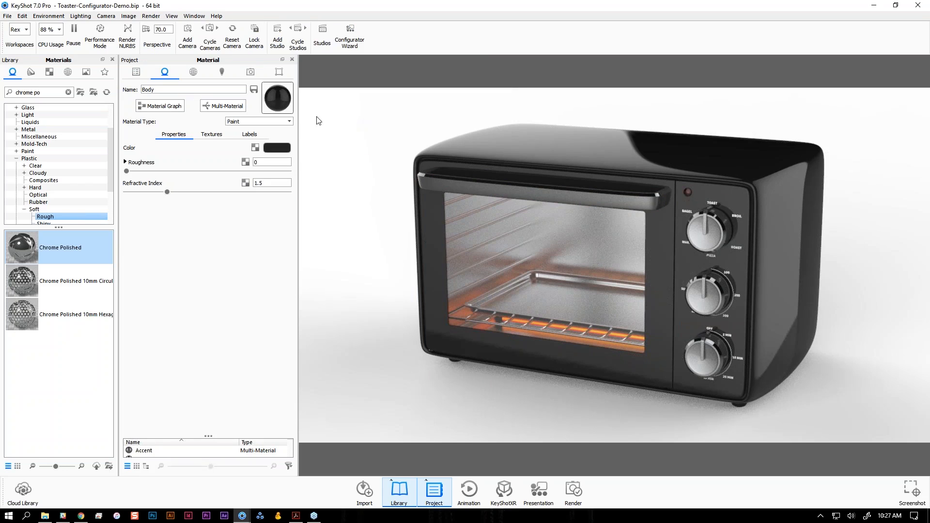
left_click(225, 107)
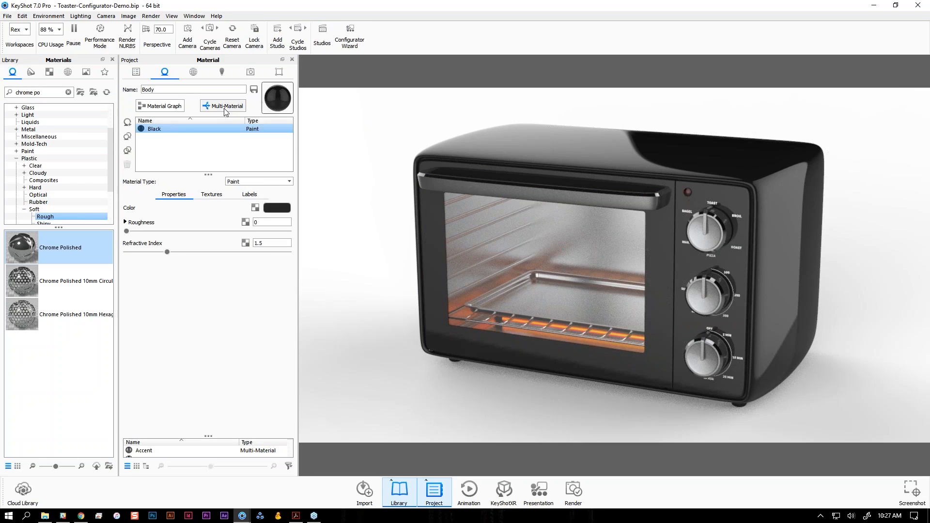
left_click(128, 151)
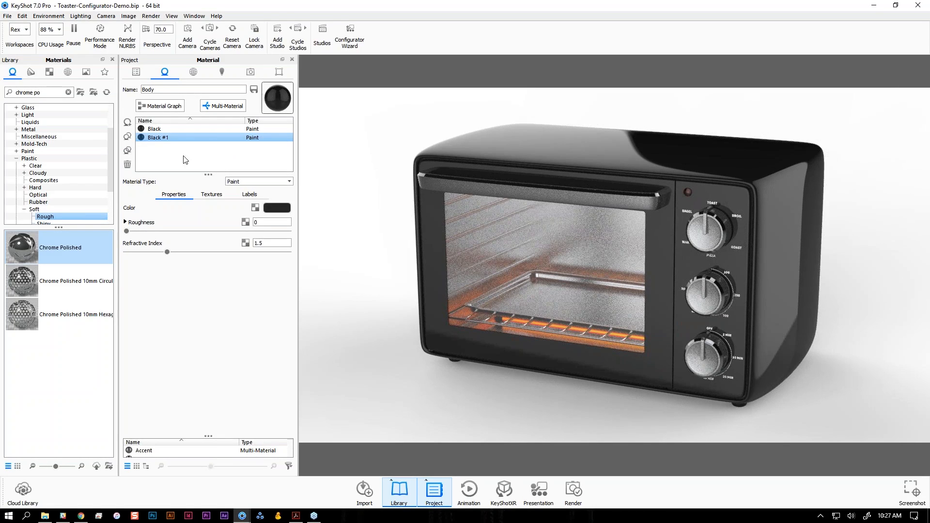
double_click(160, 138)
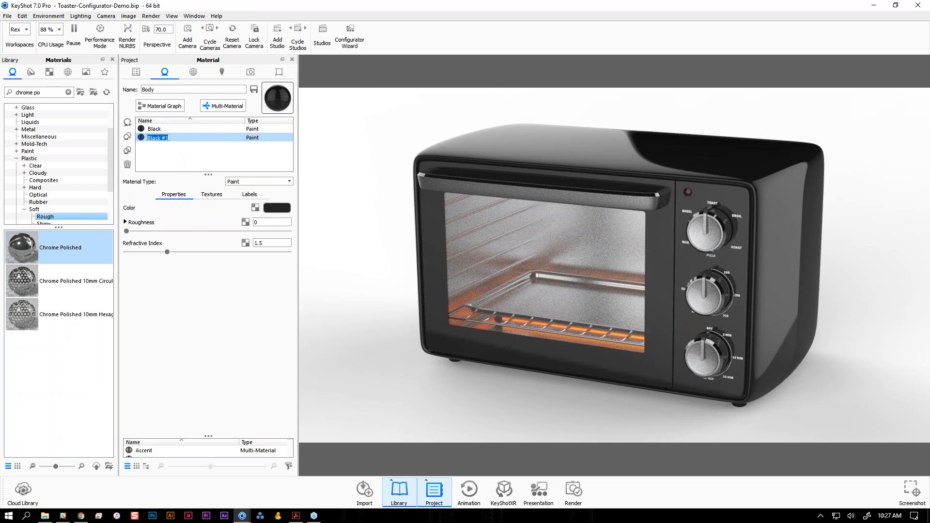
type("Red")
key("Return")
- Set the Red variation's color to hue 0°, saturation 71% and value 94%
left_click(275, 210)
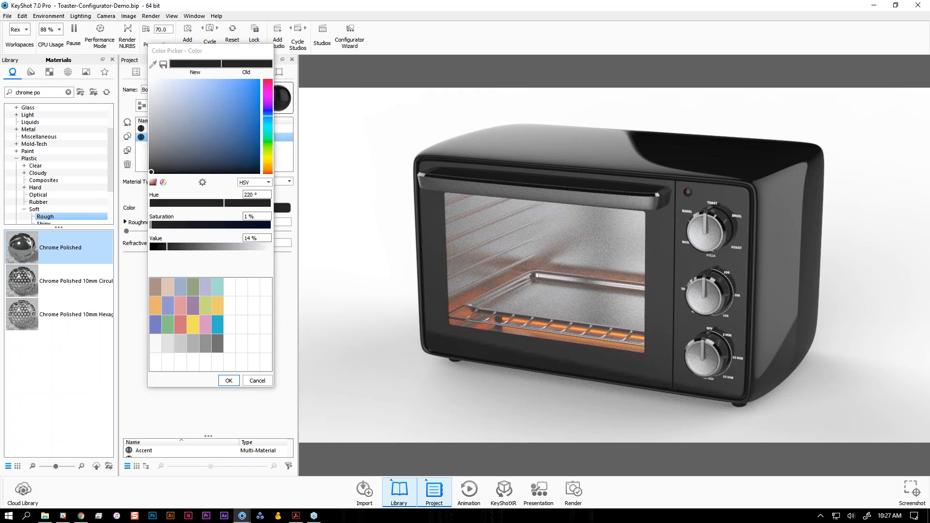
left_click_drag(267, 116, 250, 90)
left_click(268, 81)
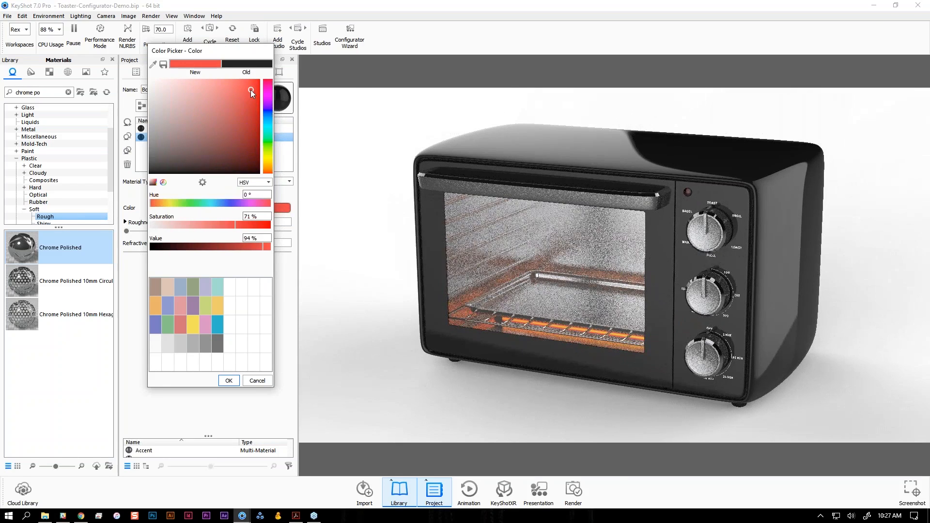
left_click(233, 381)
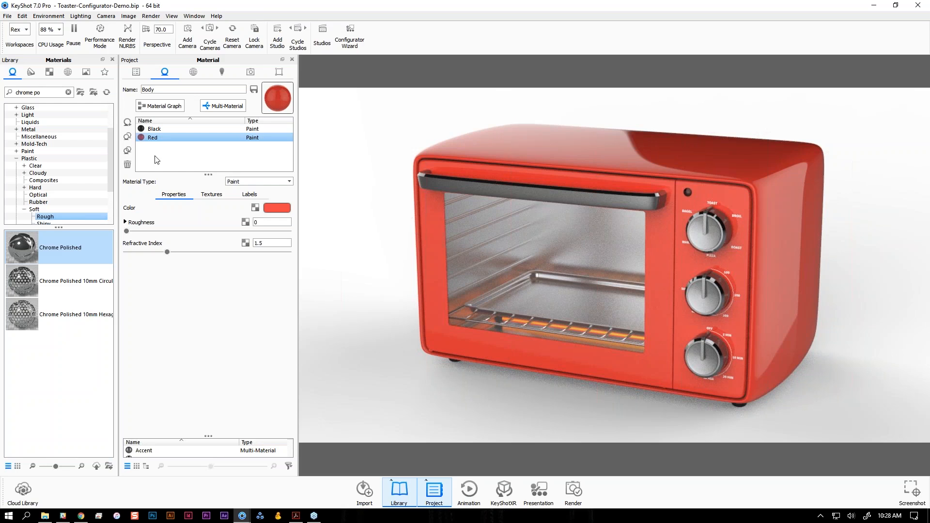
- Duplicate the Body's Red variation under the name White and set its color to hue 60°, saturation 0% and value 98%
left_click(127, 138)
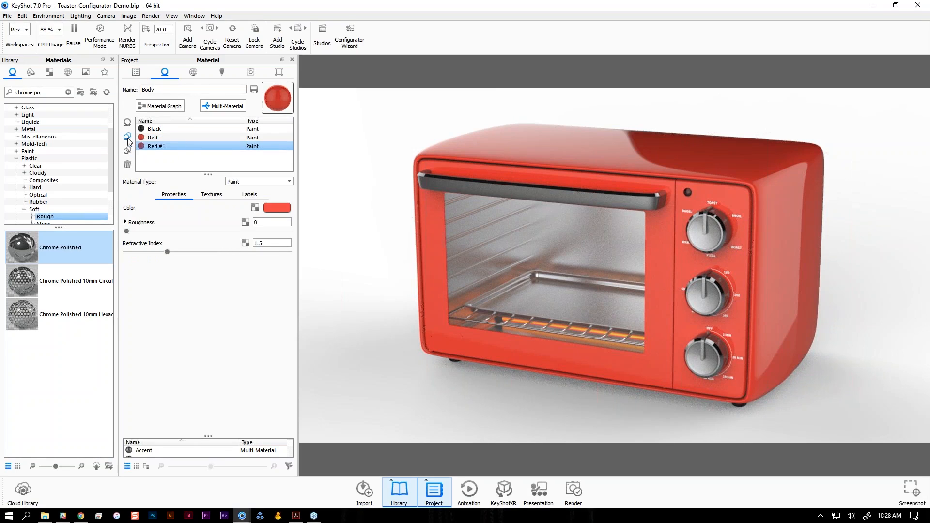
double_click(158, 148)
type("White")
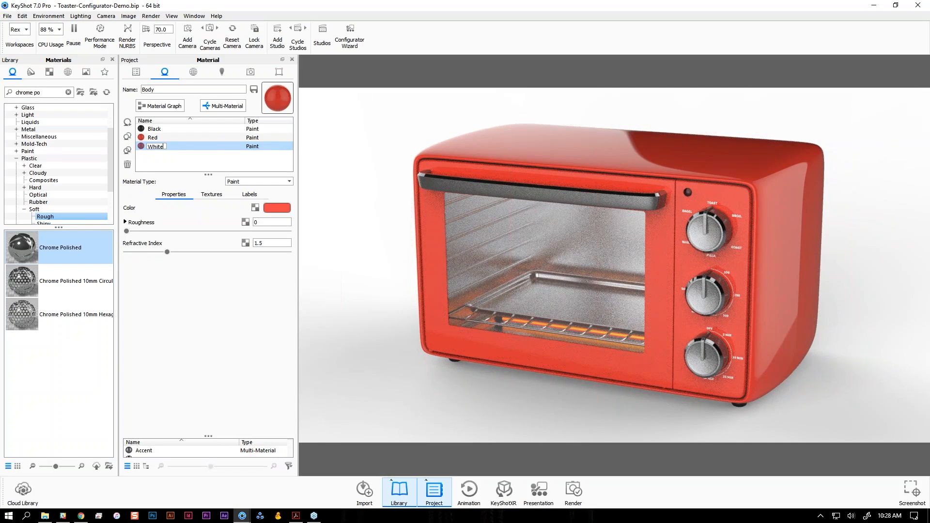
key("Return")
left_click(276, 207)
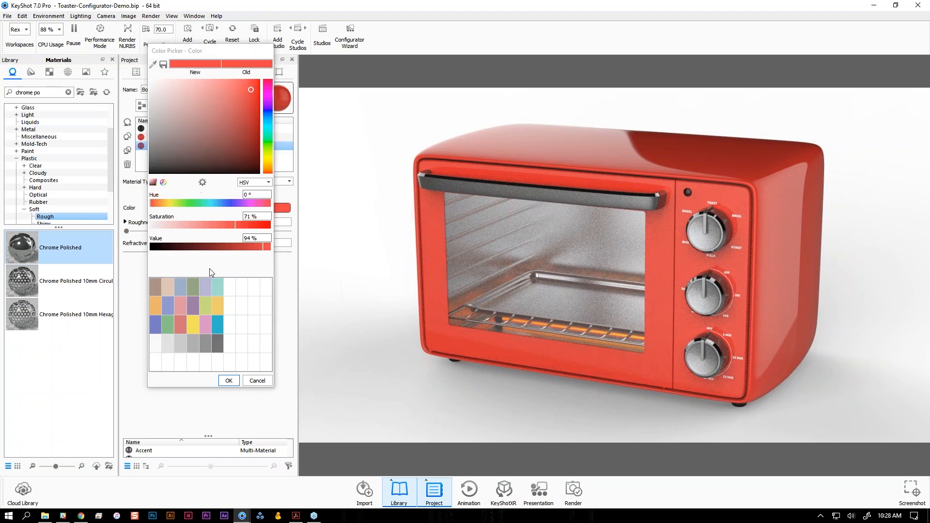
left_click(158, 343)
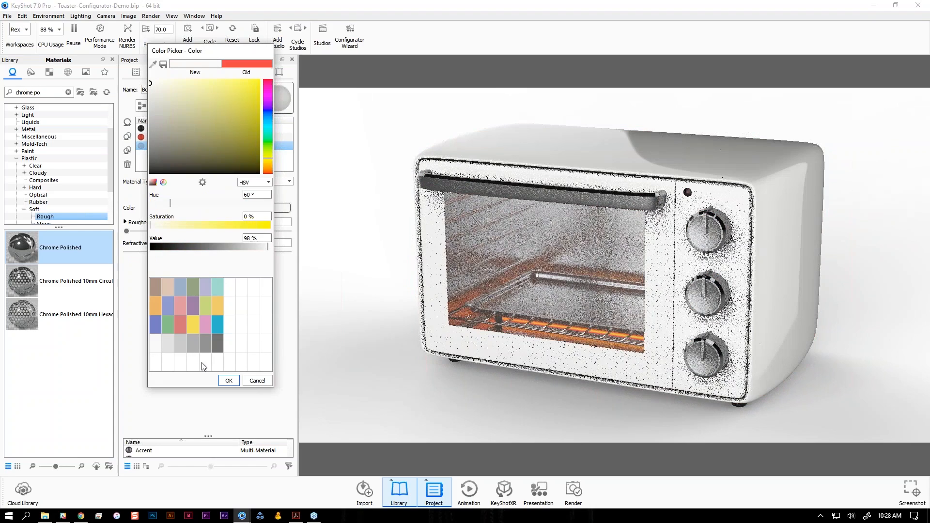
left_click(228, 380)
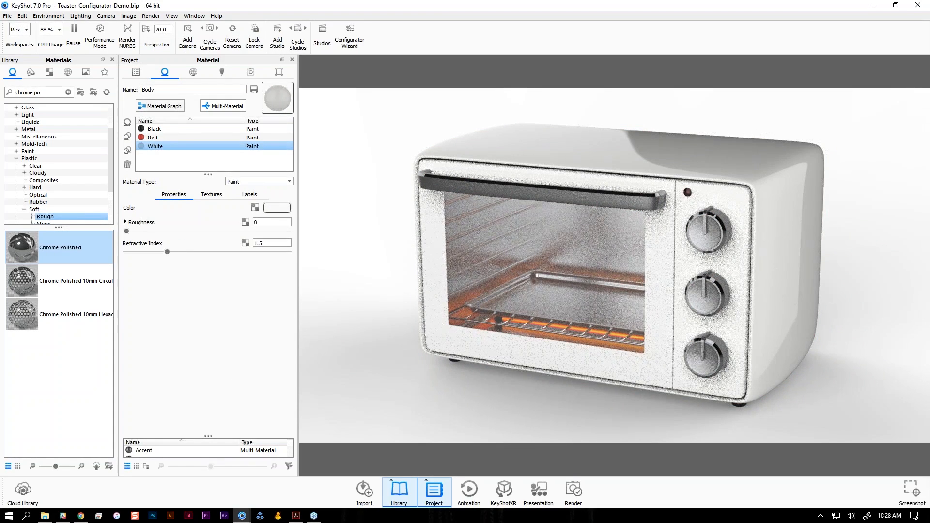
- Spread out the White variation's nodes in the material graph and insert a Color Invert between its console artwork texture and label color
left_click(171, 106)
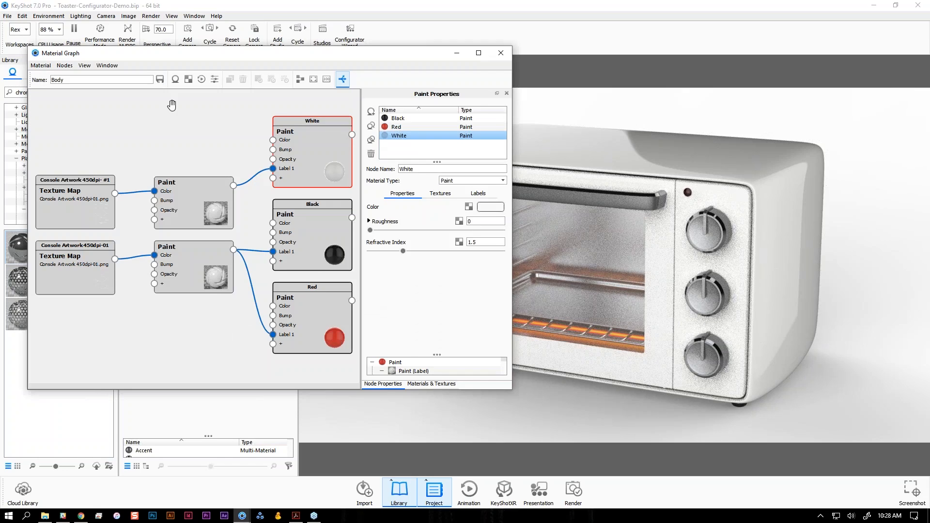
left_click_drag(327, 151, 328, 136)
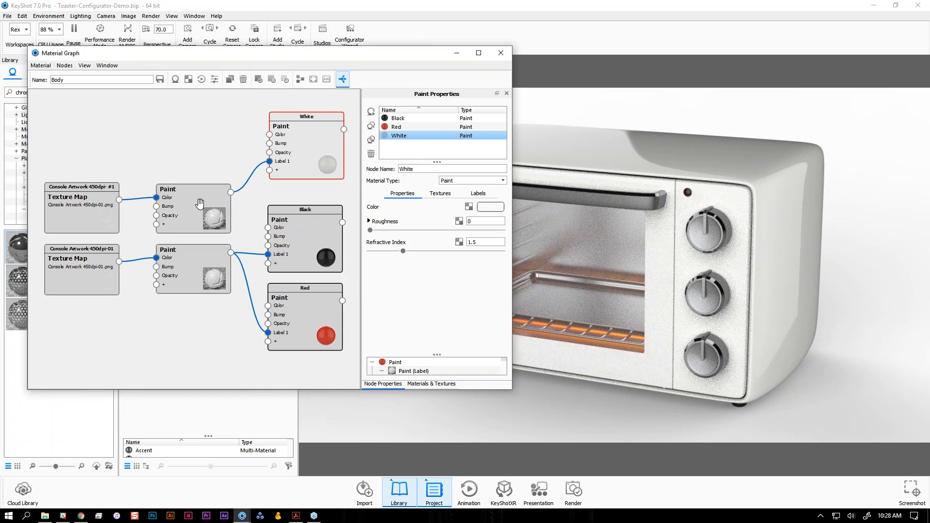
left_click_drag(199, 204, 210, 172)
left_click_drag(94, 208, 86, 189)
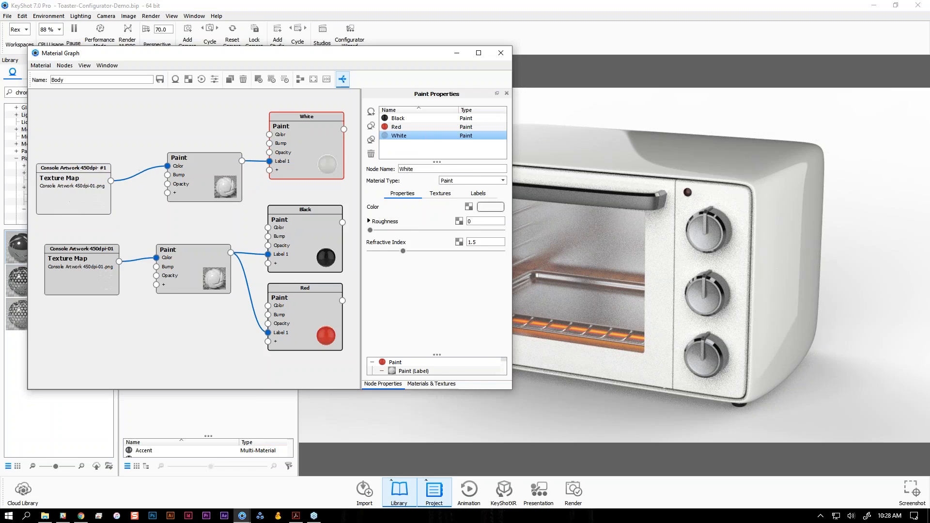
right_click(139, 173)
mouse_move(158, 209)
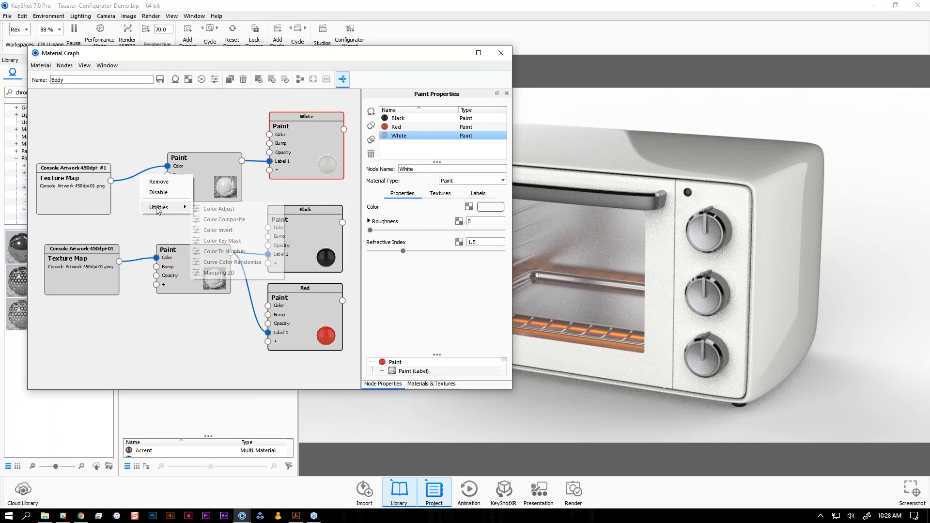
left_click(219, 231)
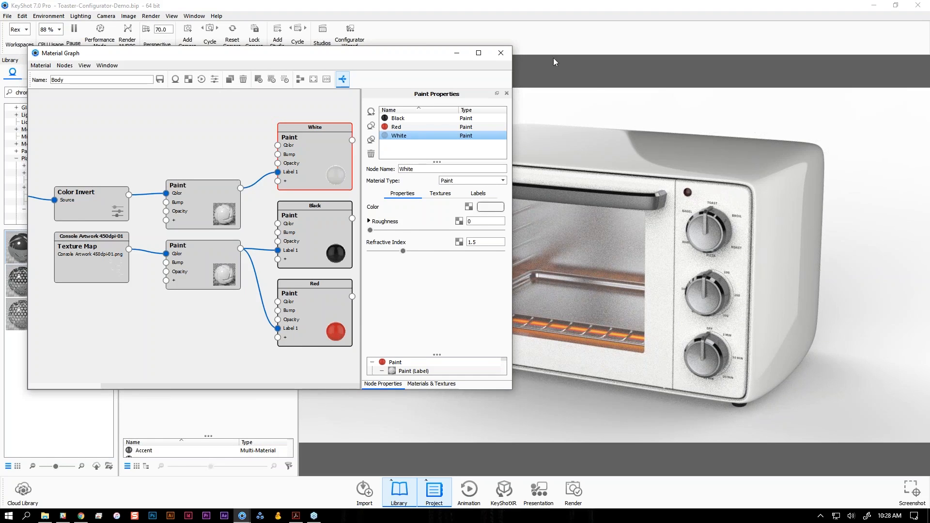
left_click(507, 57)
- Compare the Body's Red and Black variations in the material list and leave Black active
left_click(209, 137, "shift")
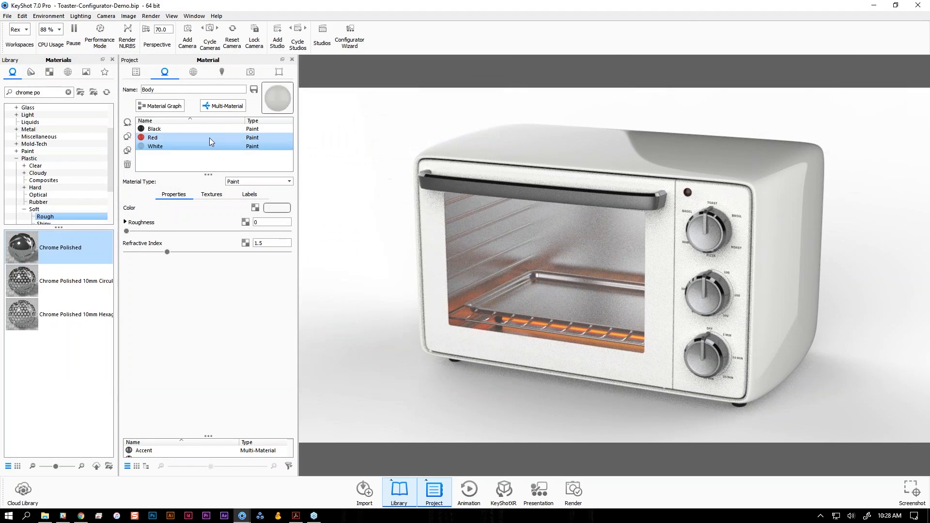
left_click(209, 137)
left_click(207, 130, "shift")
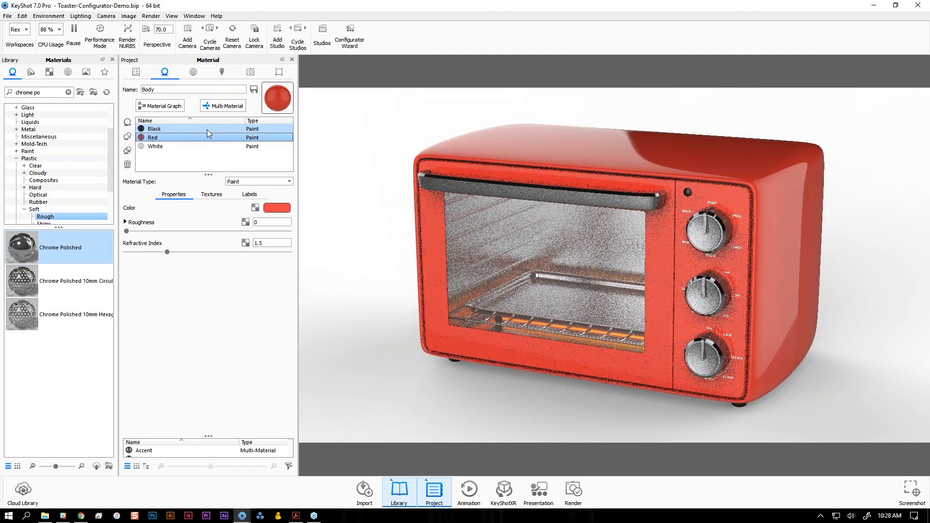
left_click(207, 130)
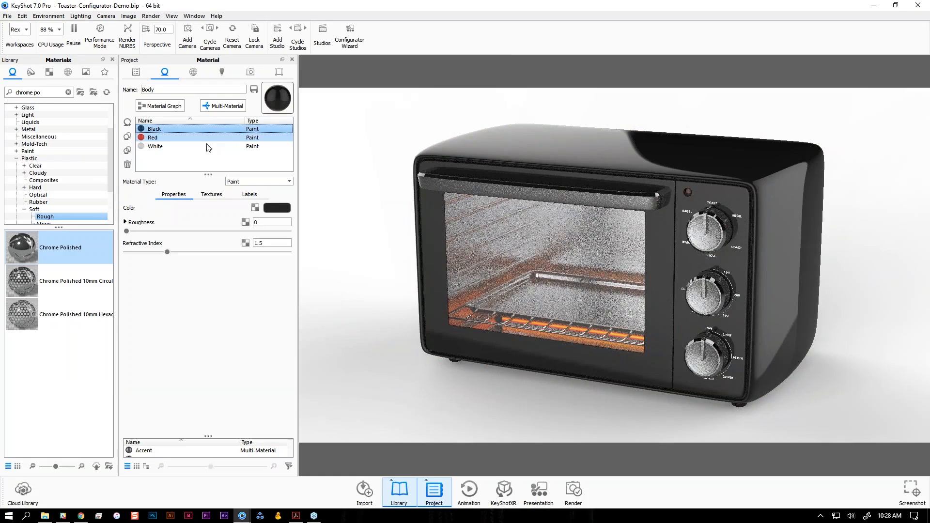
- Review the Body's Black, Red and White variations in the Configurator Wizard, leaving Black active, and enlarge the overview of the component tree
left_click(352, 46)
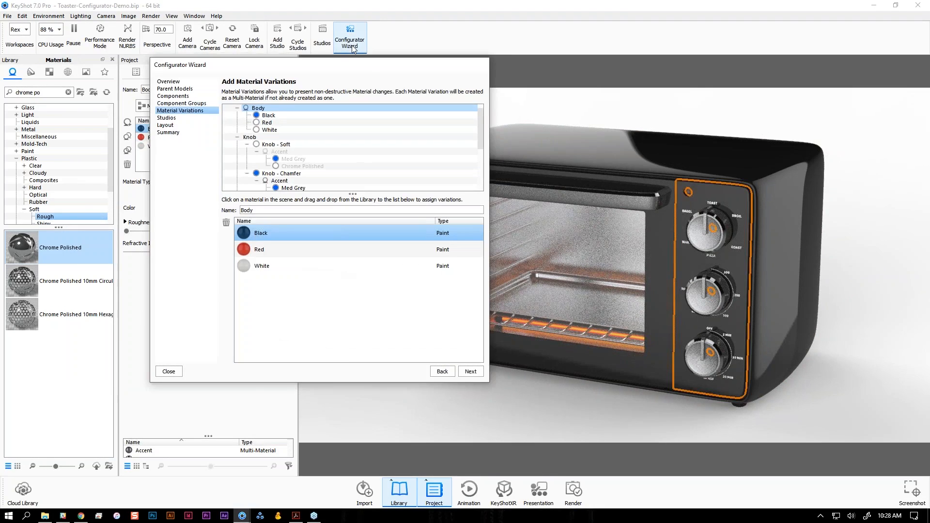
left_click_drag(357, 71, 256, 67)
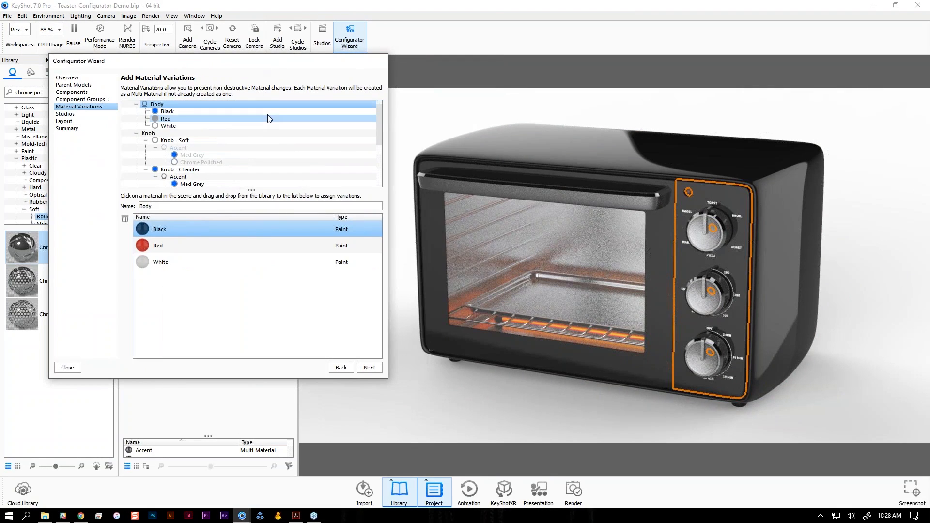
scroll(158, 111, "up", 1)
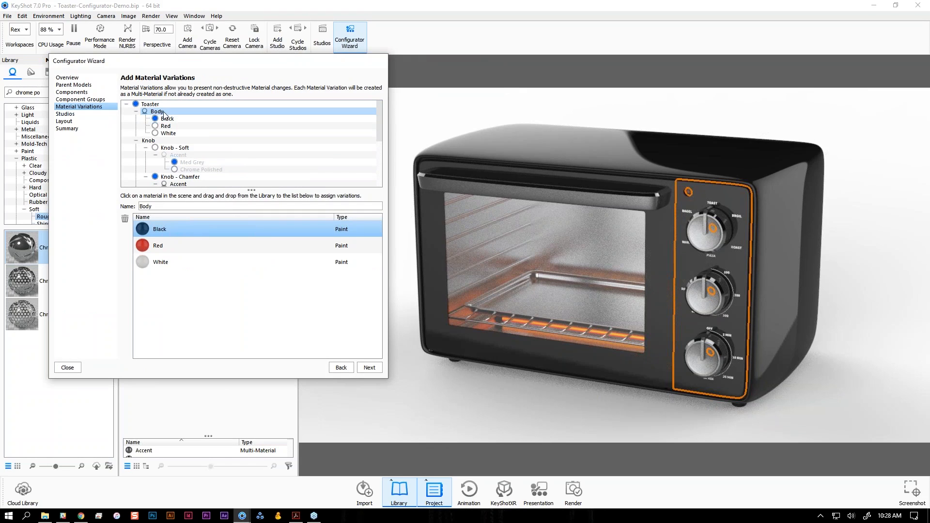
left_click(170, 245)
left_click(175, 263)
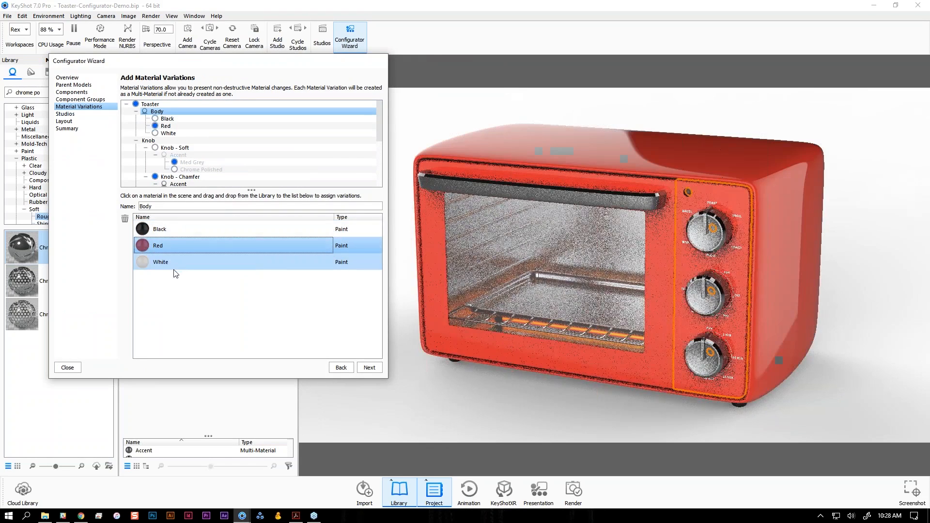
left_click(182, 231)
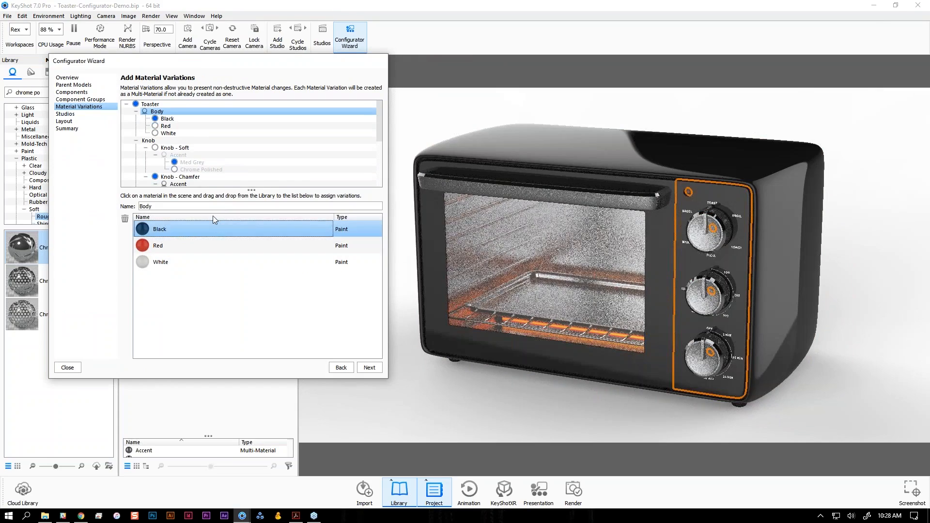
left_click_drag(249, 187, 252, 242)
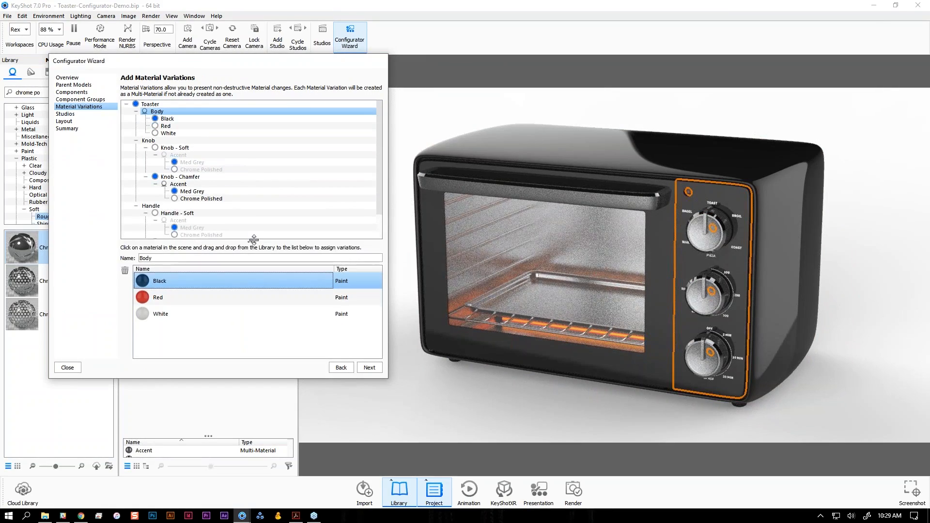
- Preview the available studios, leave Studio - Warm active, and set the configurator to Selected studios with all three included
left_click(369, 368)
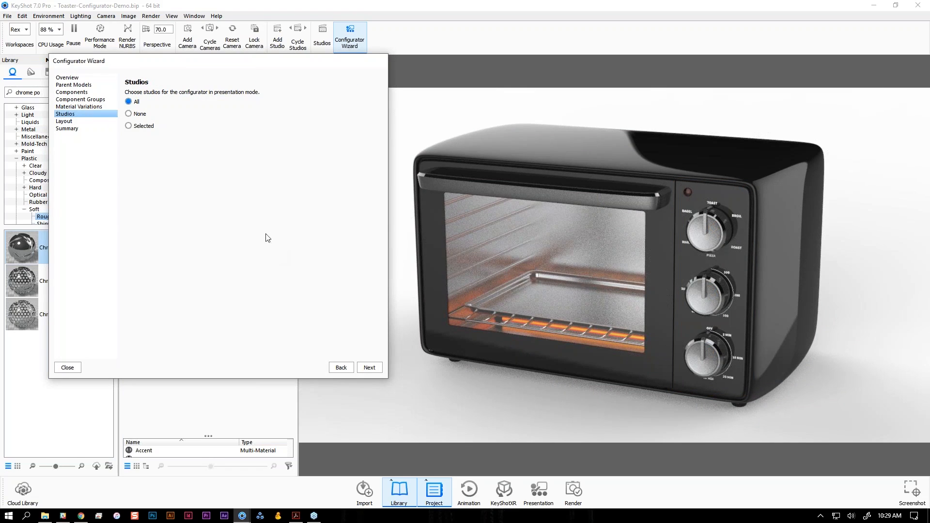
left_click(322, 34)
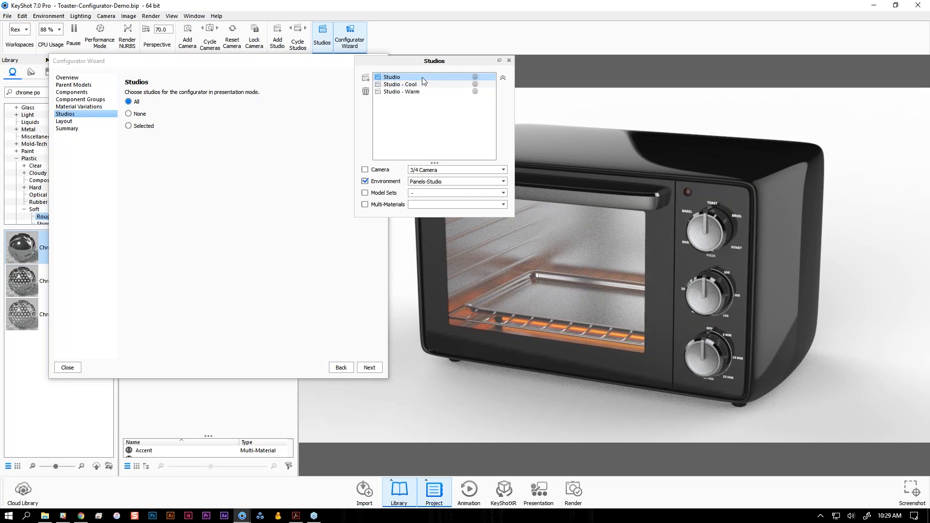
left_click(392, 92, "ctrl")
left_click(412, 85)
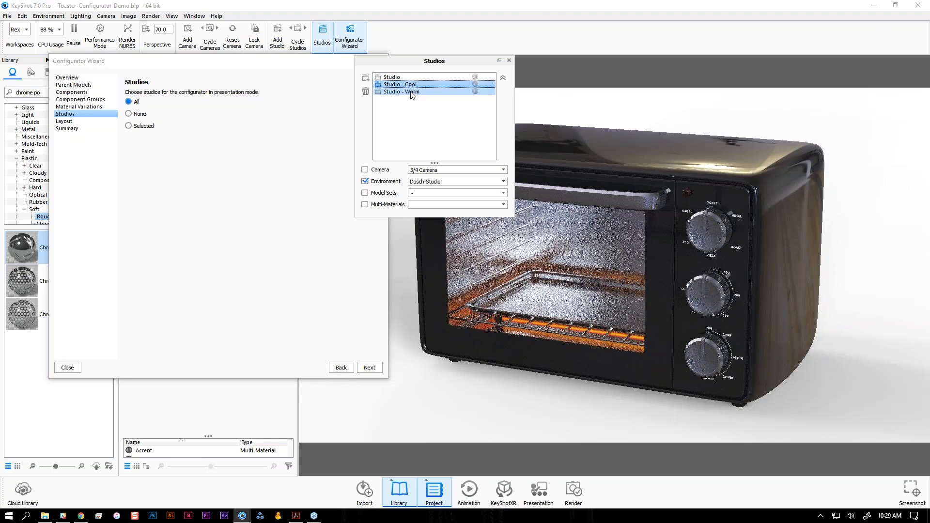
left_click(411, 92)
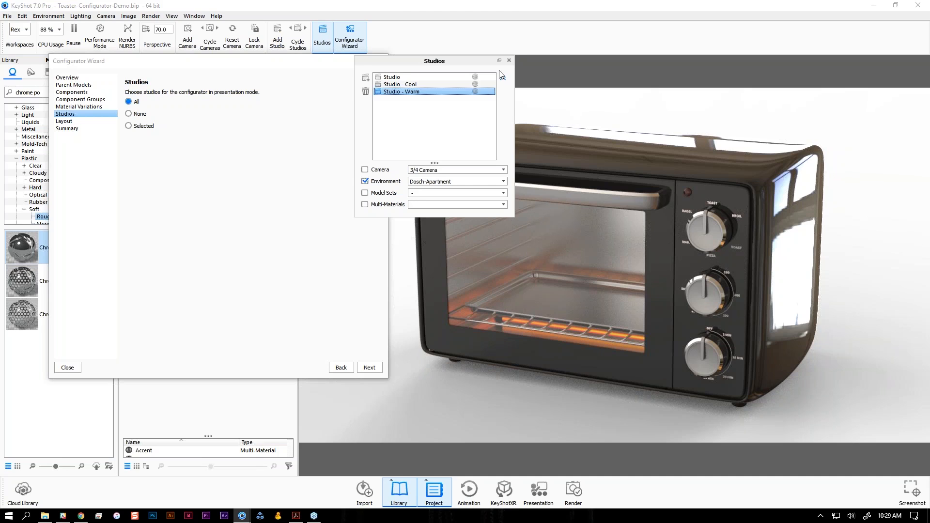
left_click(509, 60)
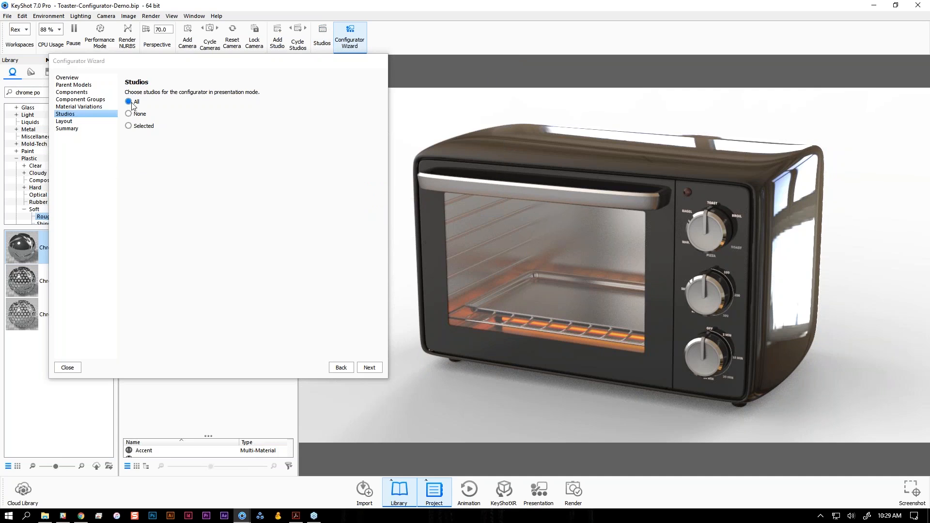
left_click(138, 125)
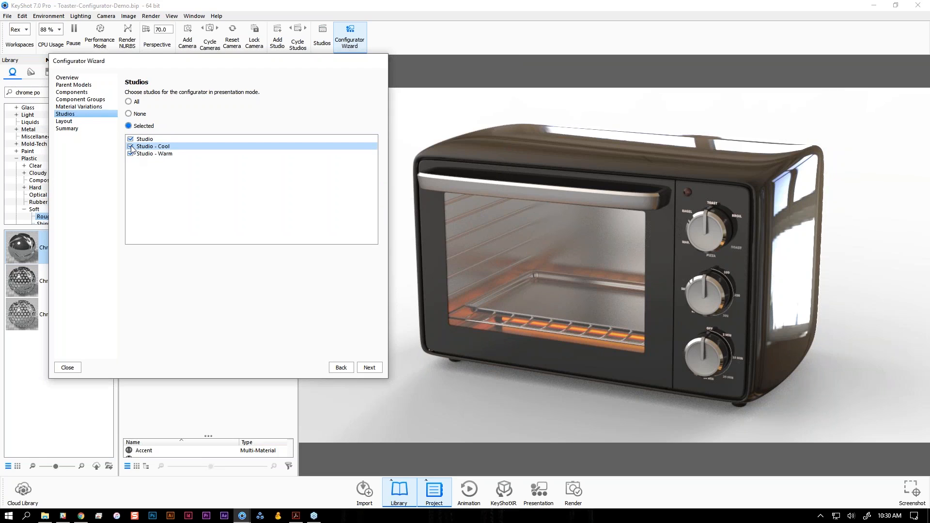
left_click(369, 368)
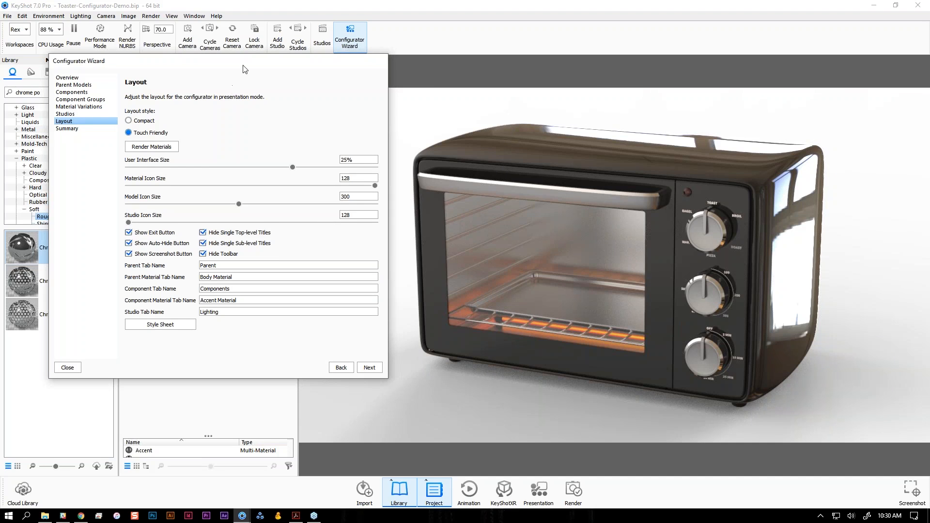
- Render the material thumbnails for the Touch Friendly layout and launch the configurator in presentation mode
left_click_drag(244, 67, 238, 65)
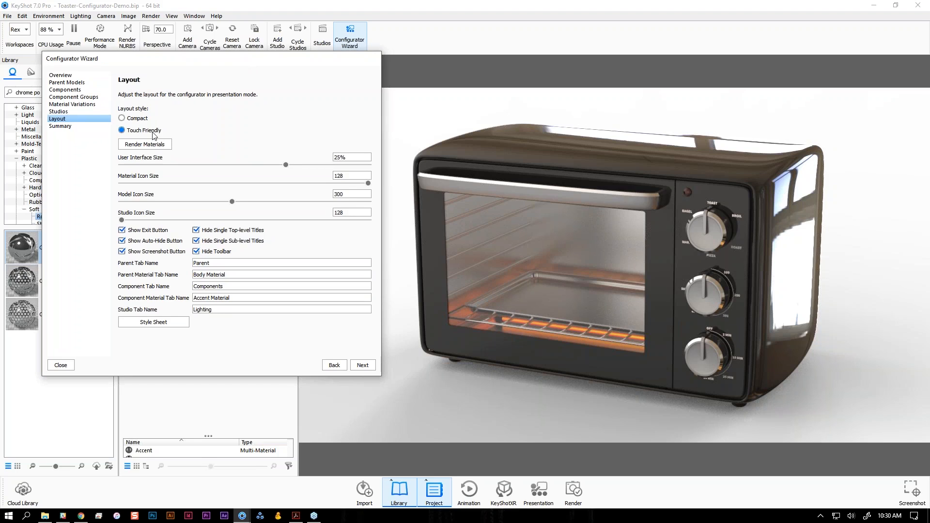
left_click(154, 148)
left_click(540, 490)
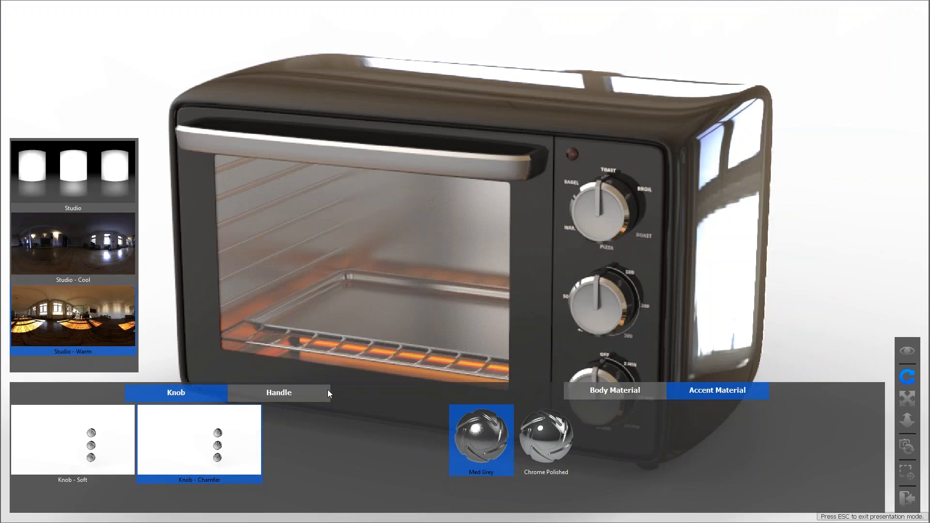
- Examine the configurator's Knob and Handle component options in presentation mode and exit the presentation
left_click(905, 446)
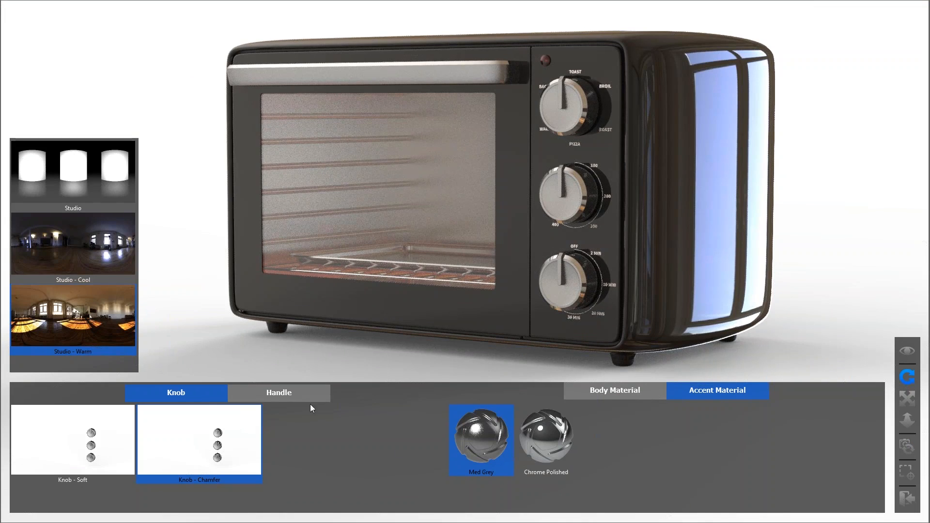
left_click(299, 396)
left_click(172, 396)
left_click(267, 395)
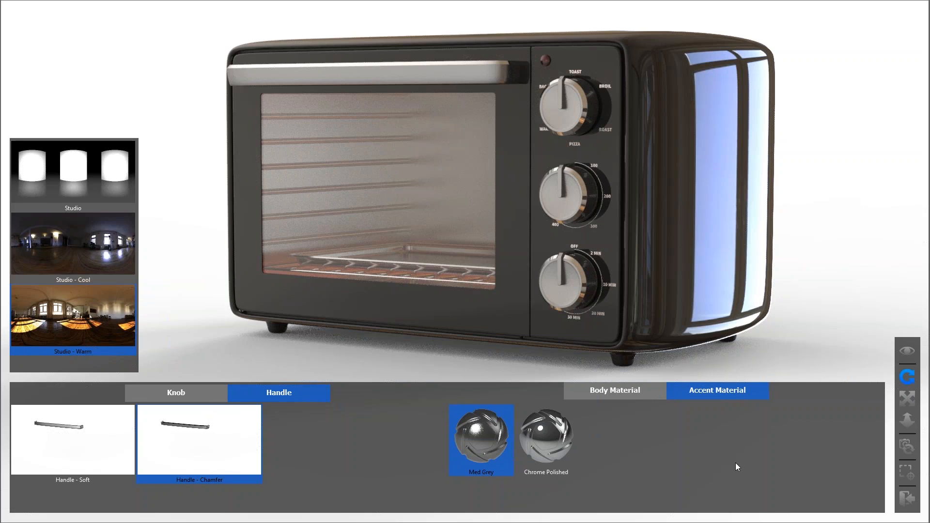
left_click(908, 499)
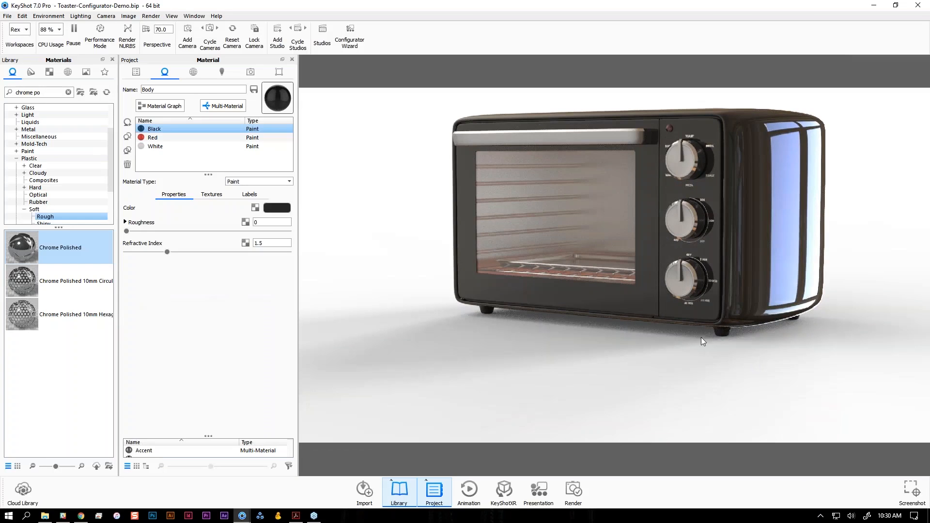
- Show the toaster scene's model sets and set their thumbnail rendering to 16 samples with Center and Fit enabled
left_click(136, 72)
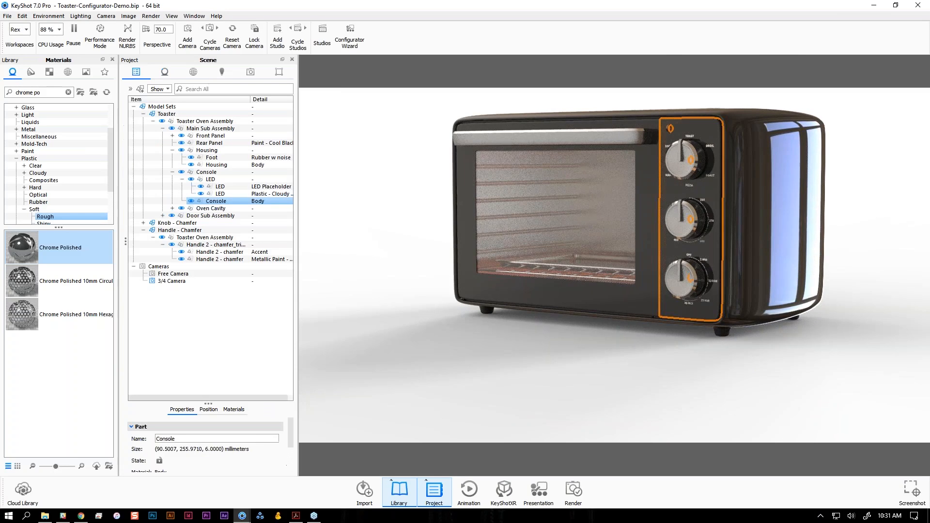
left_click(112, 60)
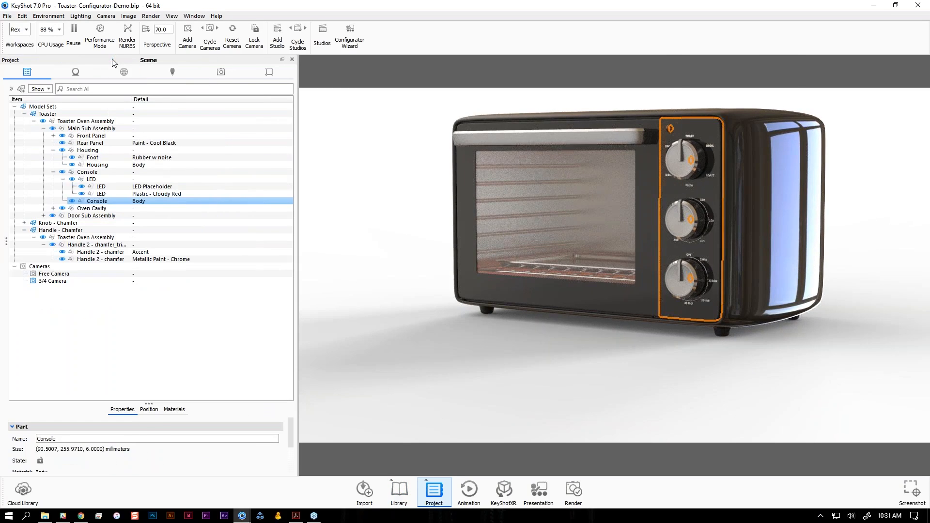
left_click(11, 89)
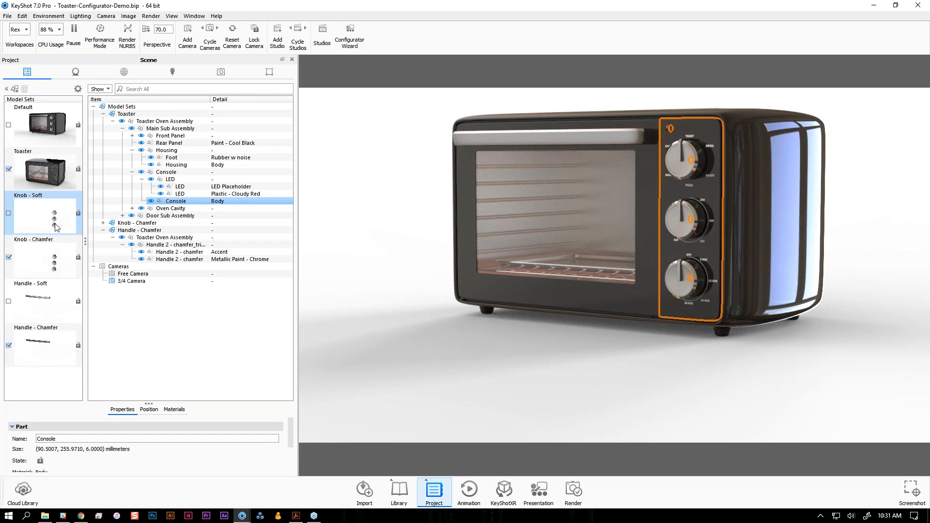
left_click(78, 89)
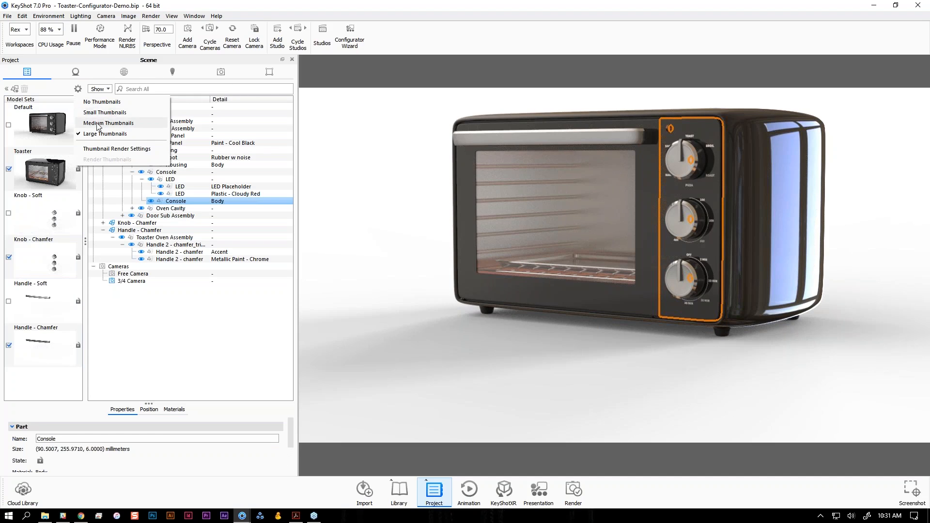
left_click(103, 150)
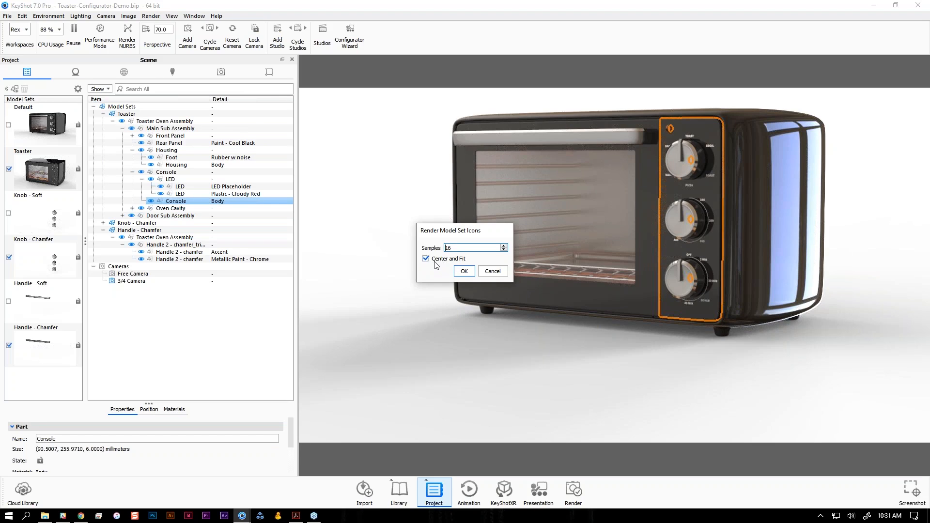
left_click(464, 272)
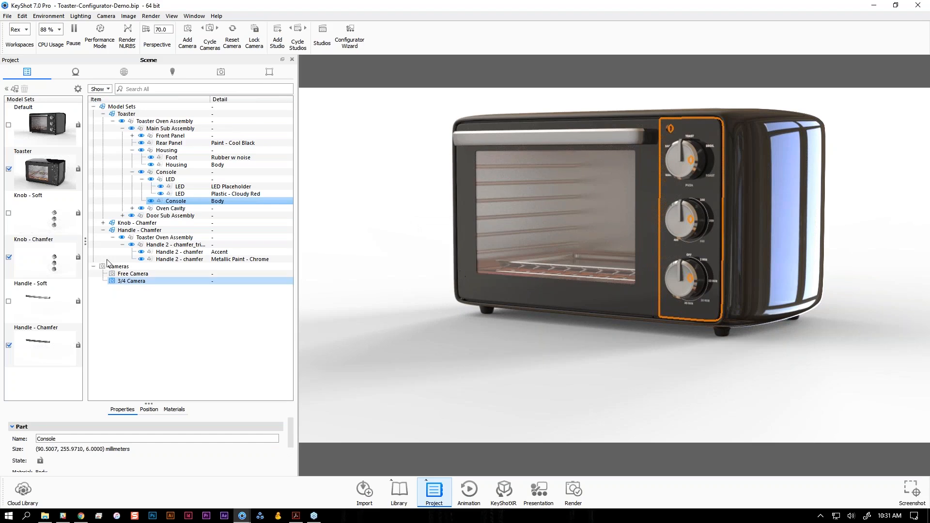
- Render new thumbnails for the Knob - Soft, Knob - Chamfer, Handle - Soft and Handle - Chamfer model sets
left_click(44, 216)
left_click(63, 345, "shift")
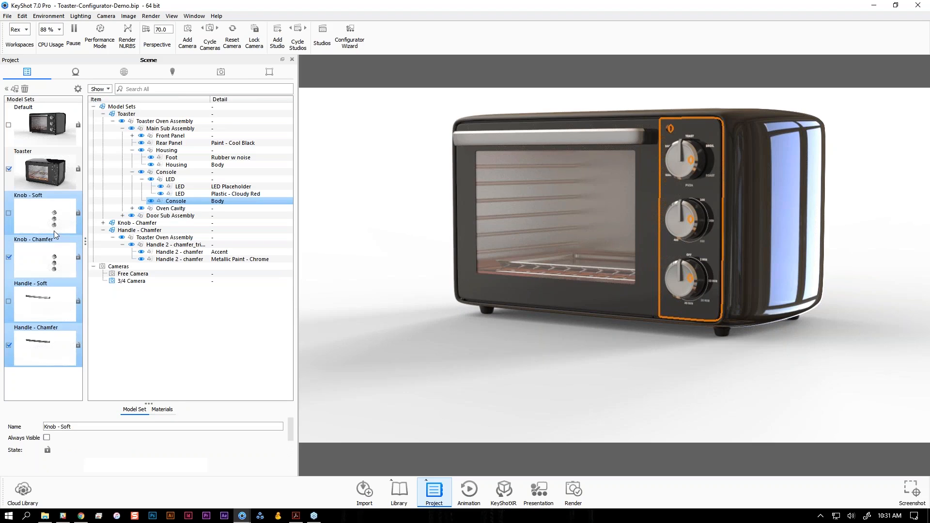
left_click(78, 89)
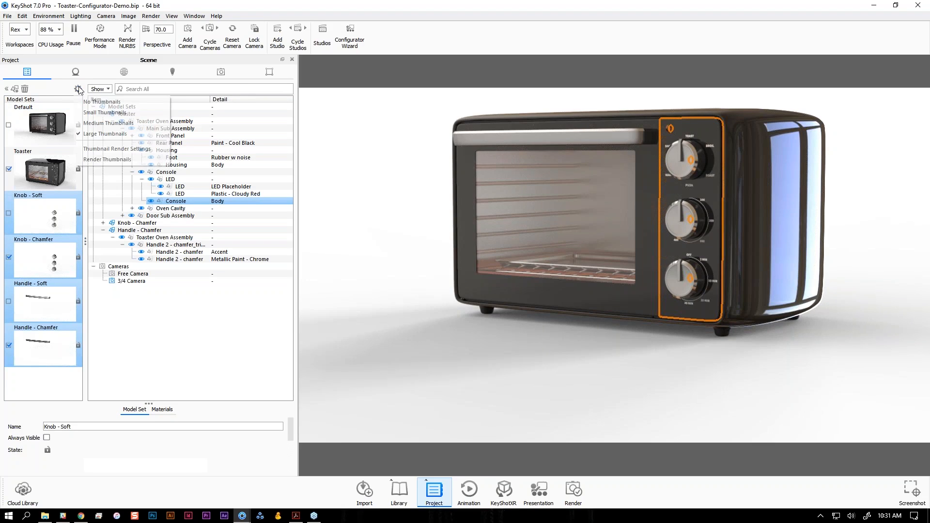
left_click(103, 160)
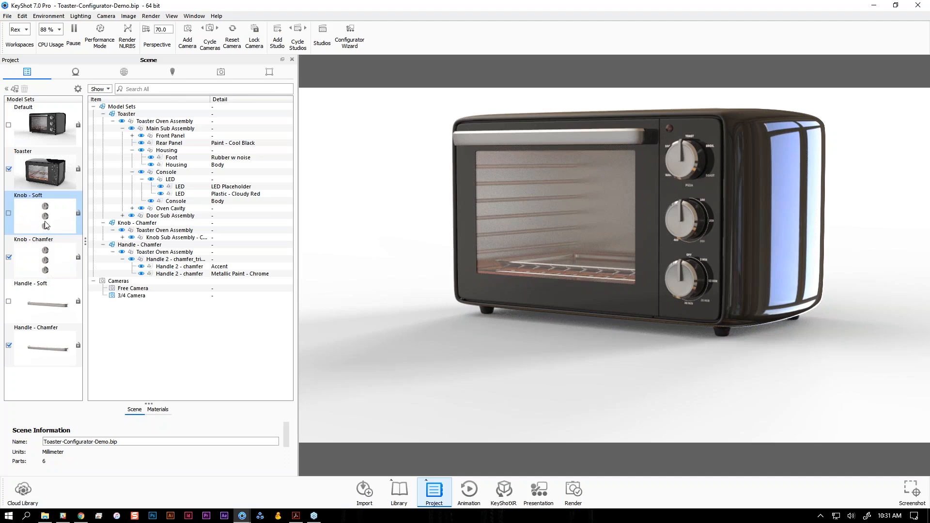
- Switch live rendering to the Chevy_Configurator scene and isolate the Wheels 1 model set in the Wheel Close Up camera
left_click(74, 43)
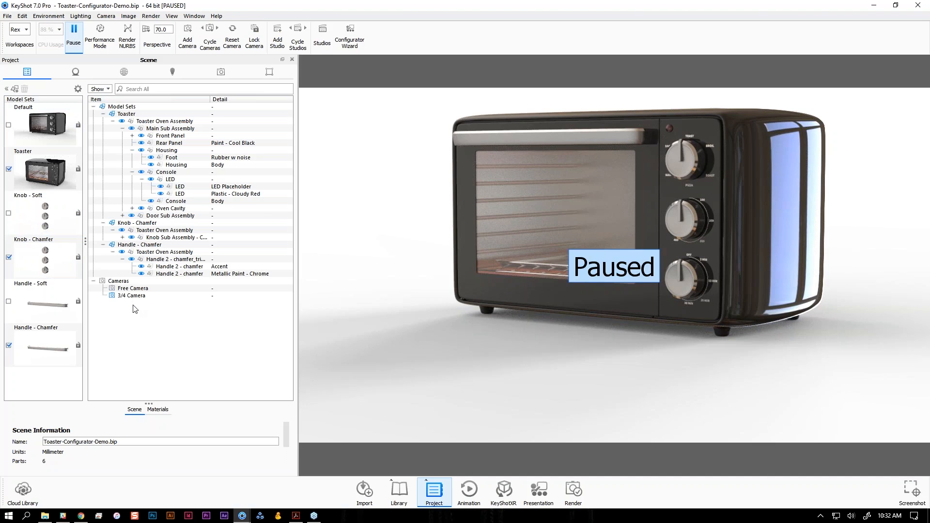
mouse_move(250, 518)
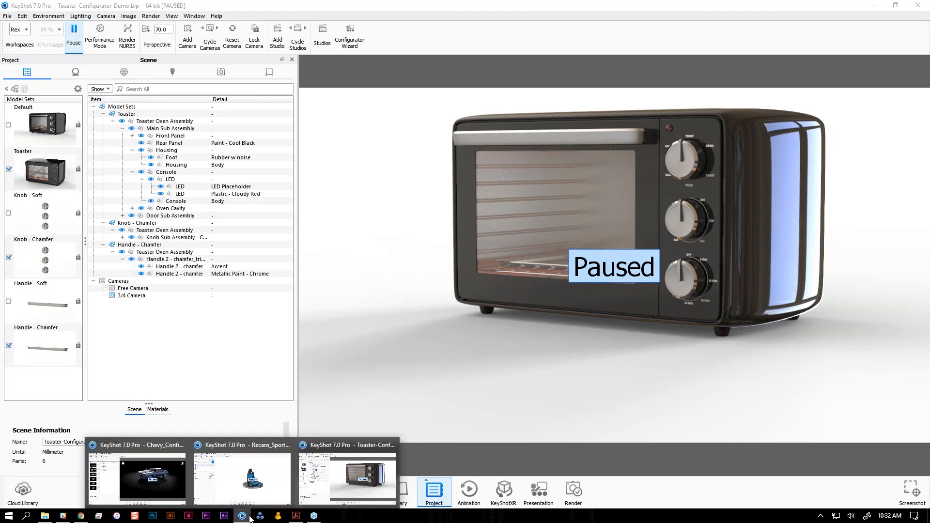
left_click(130, 478)
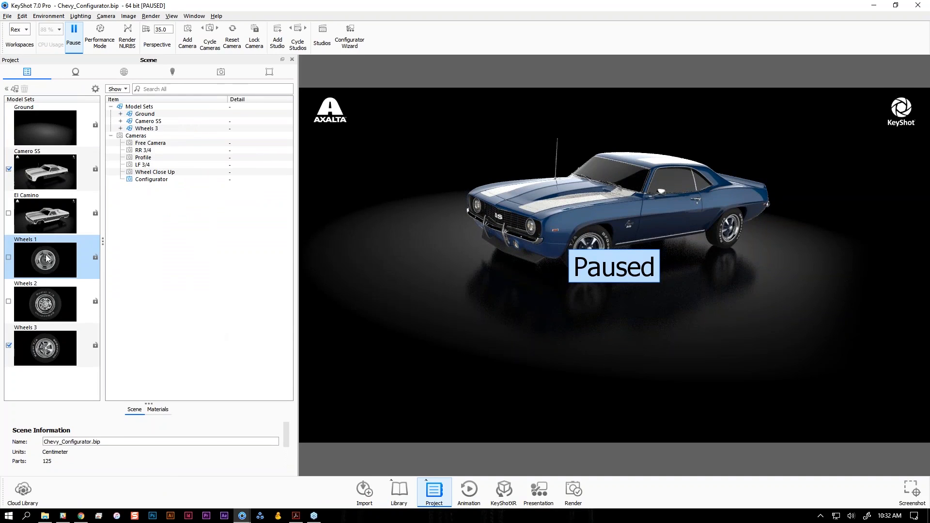
left_click(73, 43)
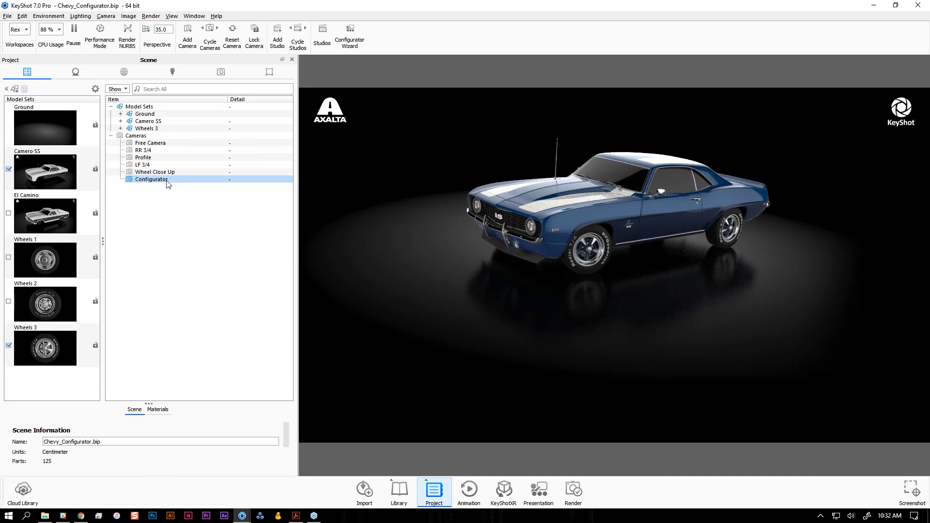
left_click(156, 173)
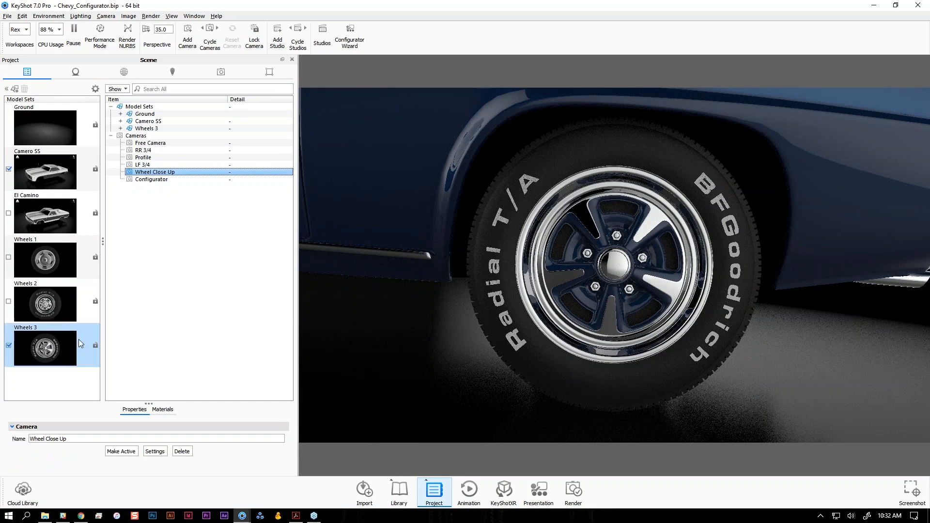
left_click(49, 264)
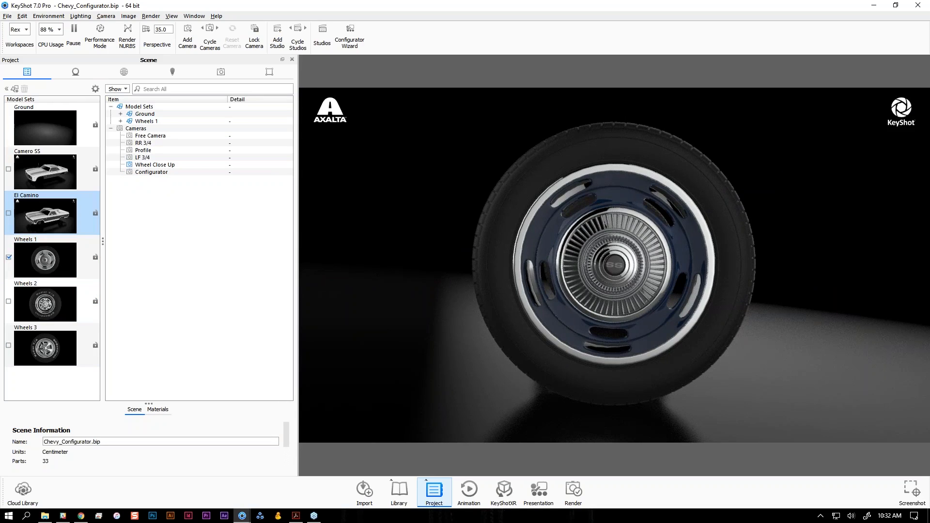
- Set the wheel scene's model set thumbnail rendering to 16 samples with Center and Fit disabled
left_click(96, 89)
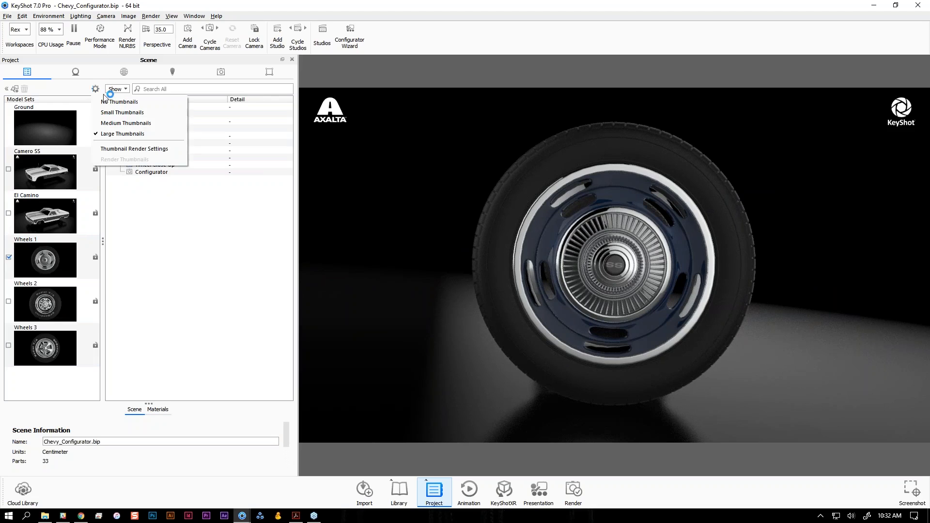
left_click(129, 148)
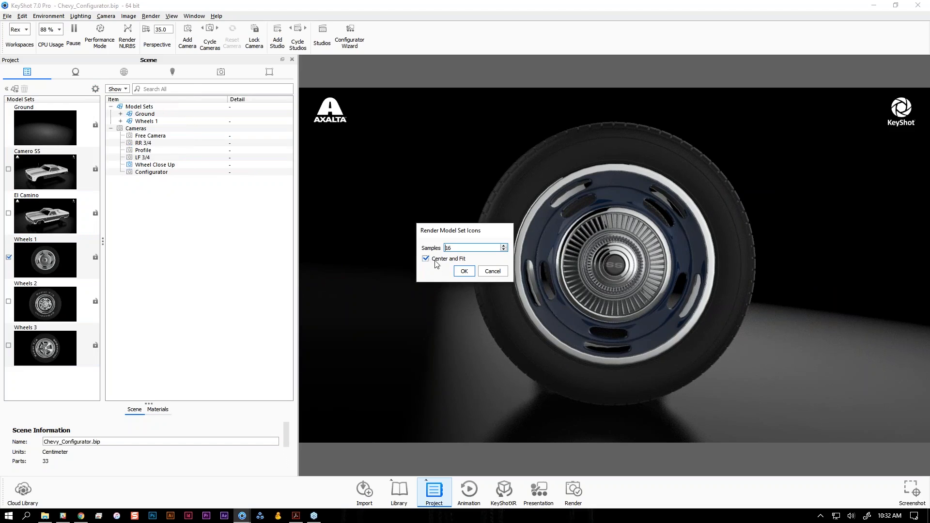
left_click(463, 271)
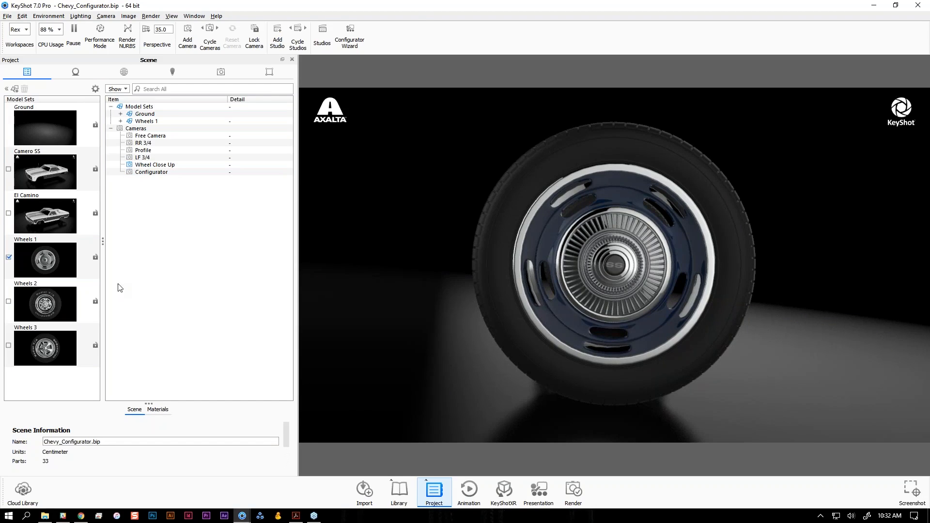
- Render new thumbnails for the Wheels 1, Wheels 2 and Wheels 3 model sets from the close-up camera
left_click(58, 259)
left_click(65, 358, "shift")
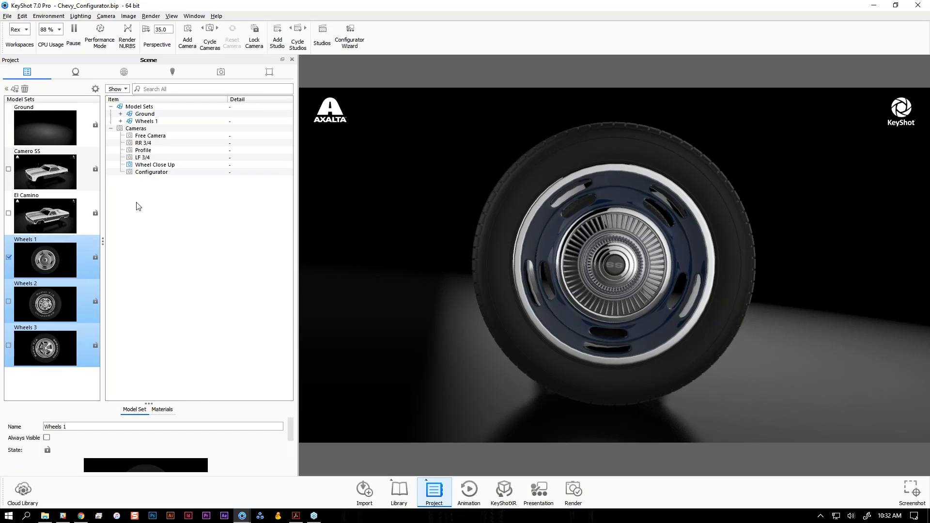
left_click(95, 89)
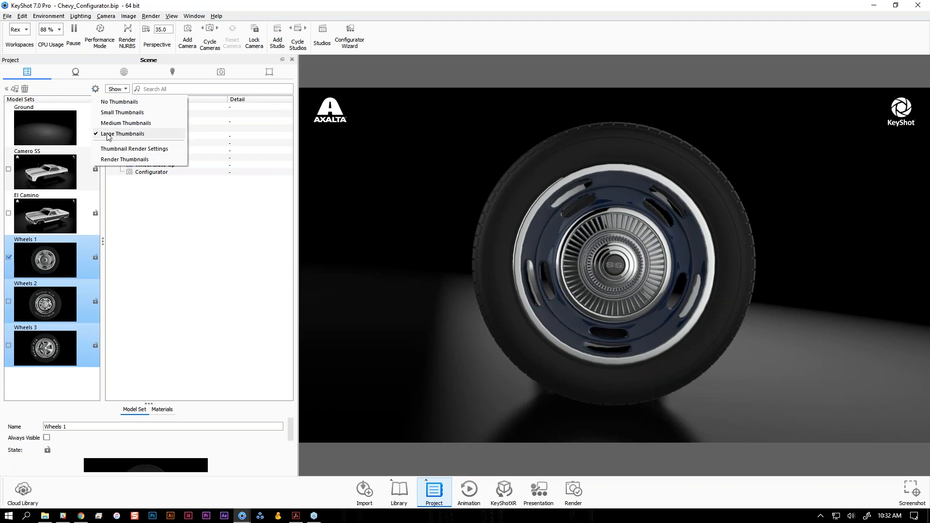
left_click(122, 159)
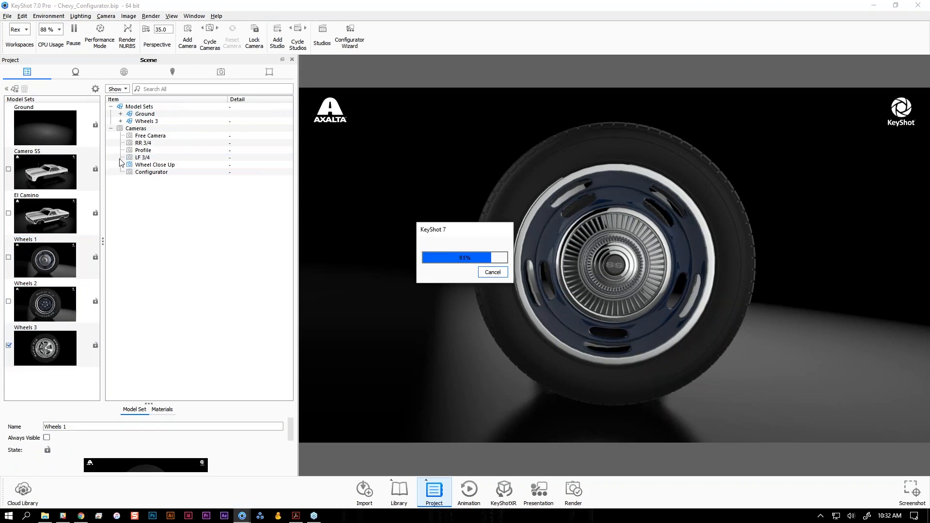
left_click(53, 262)
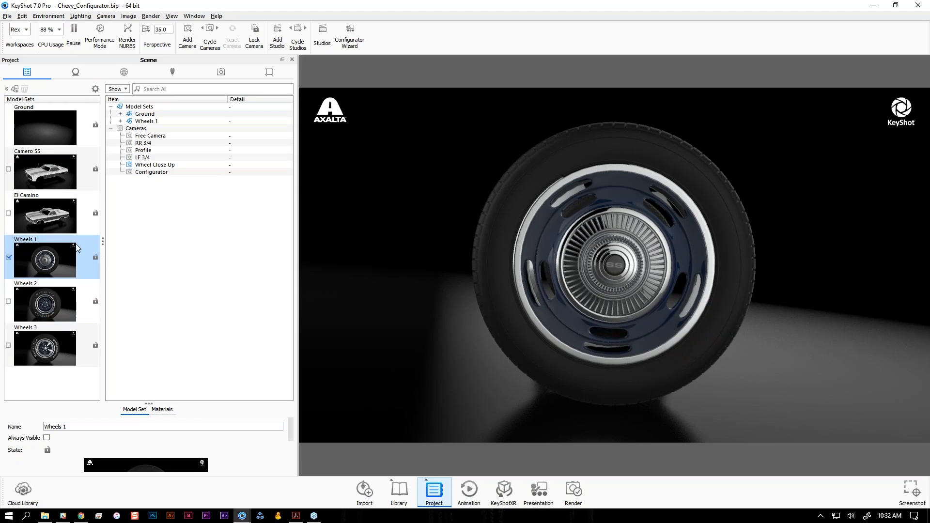
- Return to the toaster scene and examine the Knob and Handle thumbnails in presentation mode, then exit the presentation
left_click(74, 45)
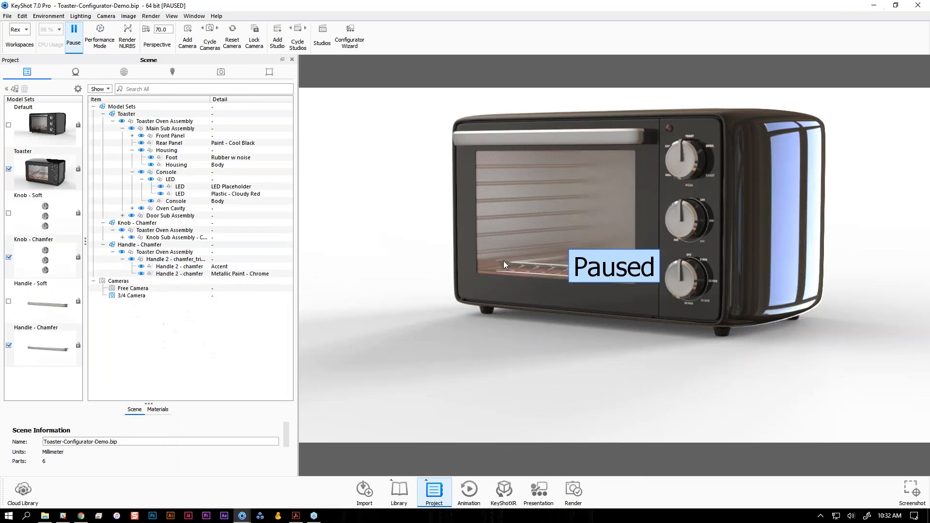
left_click(539, 490)
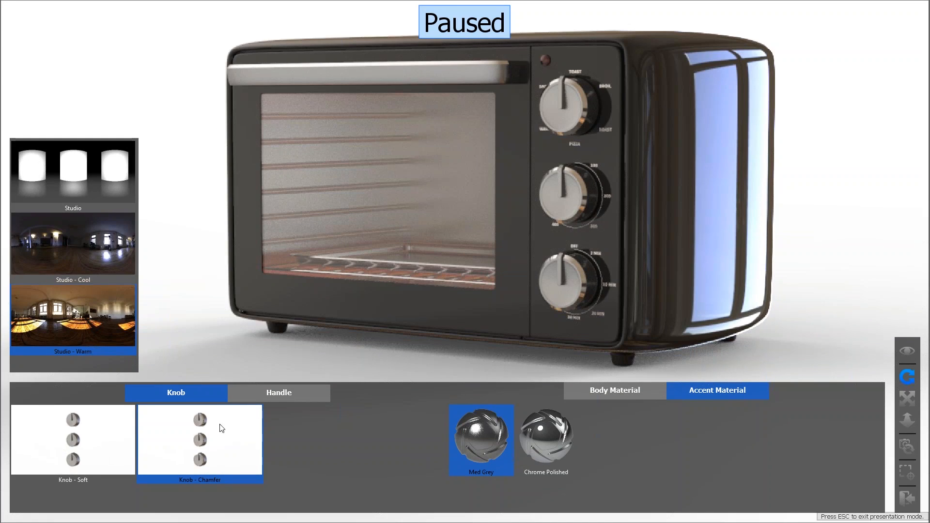
left_click(260, 396)
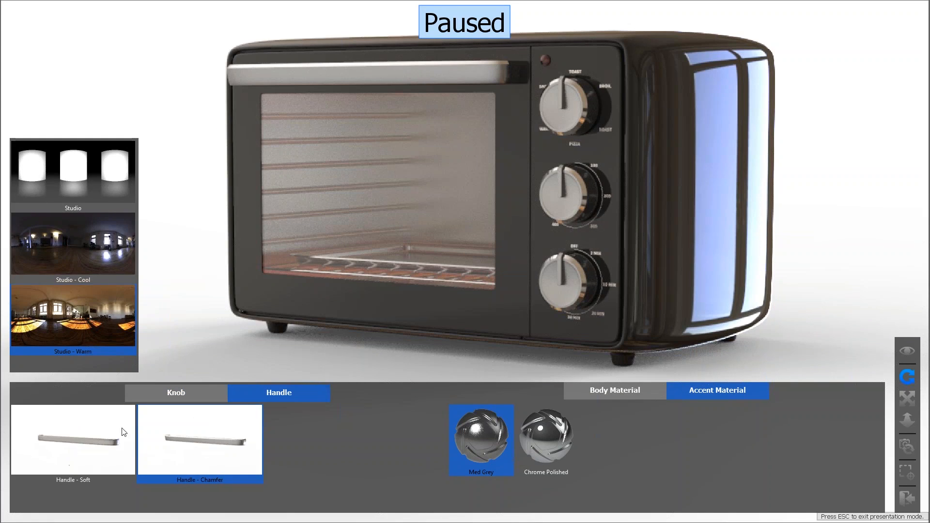
left_click(193, 394)
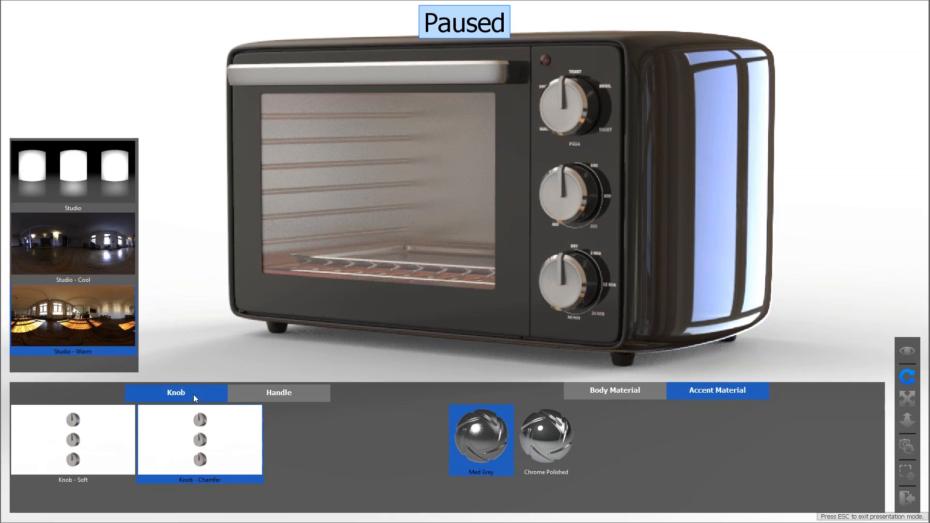
left_click(899, 496)
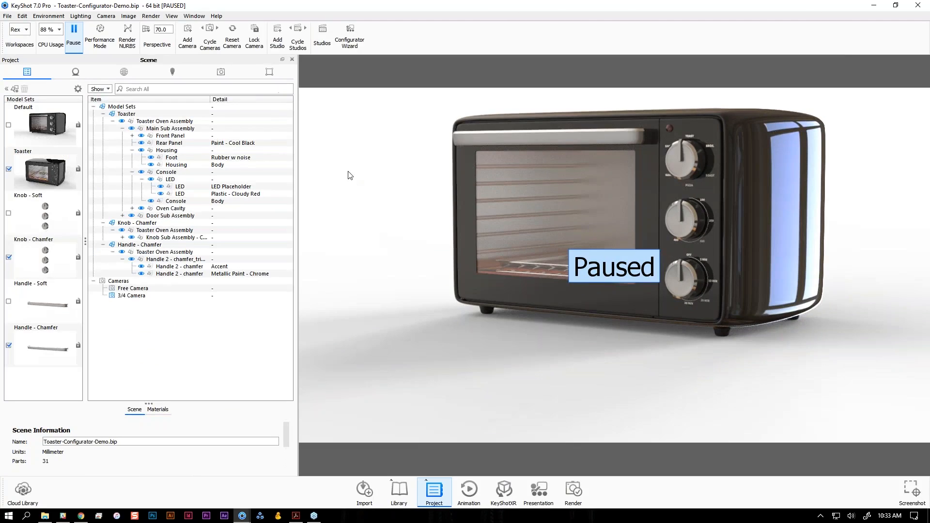
- Resume the toaster's live rendering, relaunch presentation mode, and inspect the toaster from different angles and distances
left_click(74, 34)
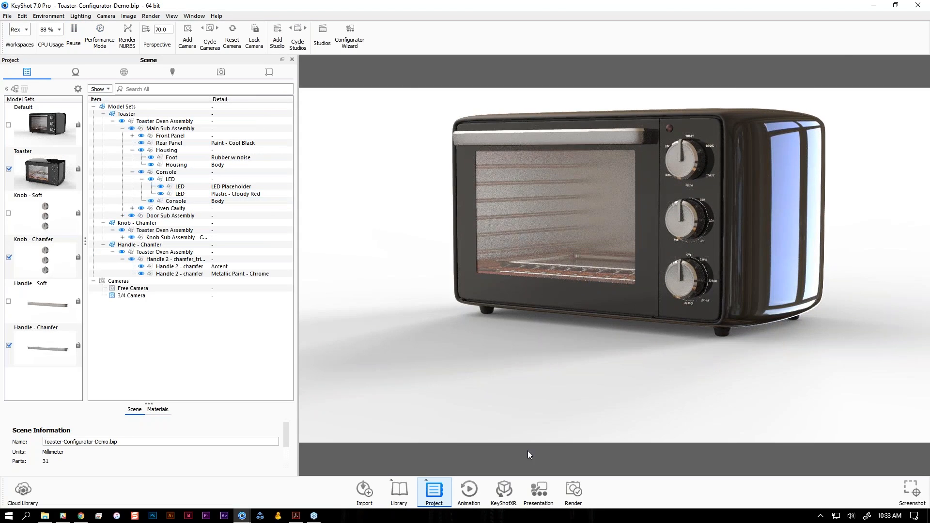
left_click(538, 490)
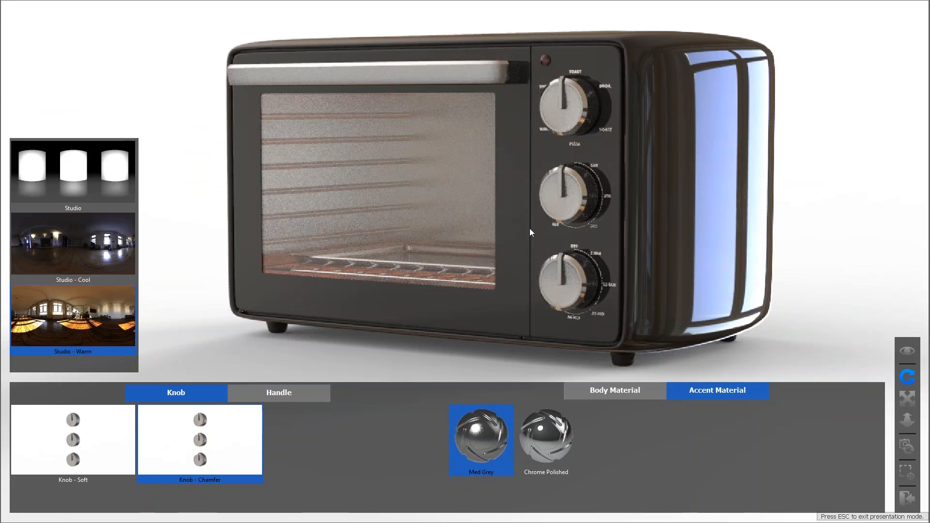
left_click_drag(529, 228, 521, 318)
scroll(508, 258, "down", 3)
scroll(497, 286, "up", 3)
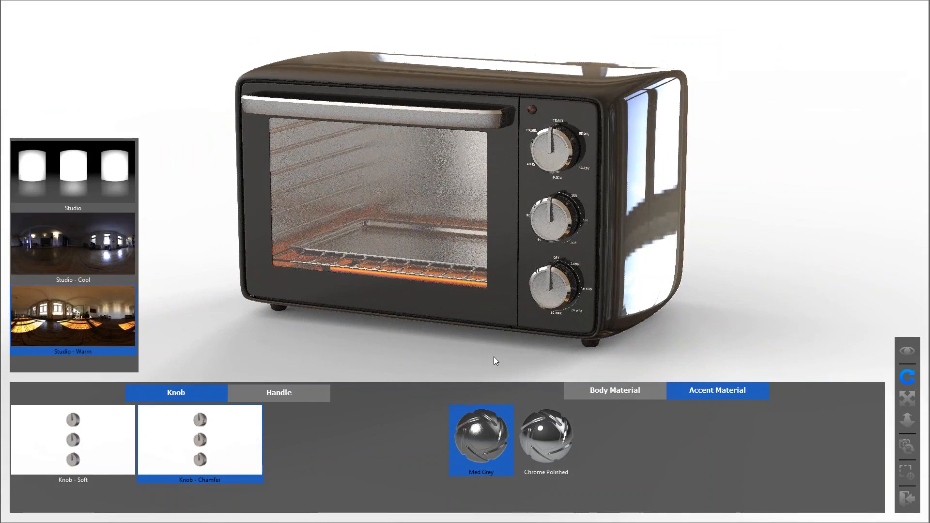
left_click_drag(505, 355, 476, 335)
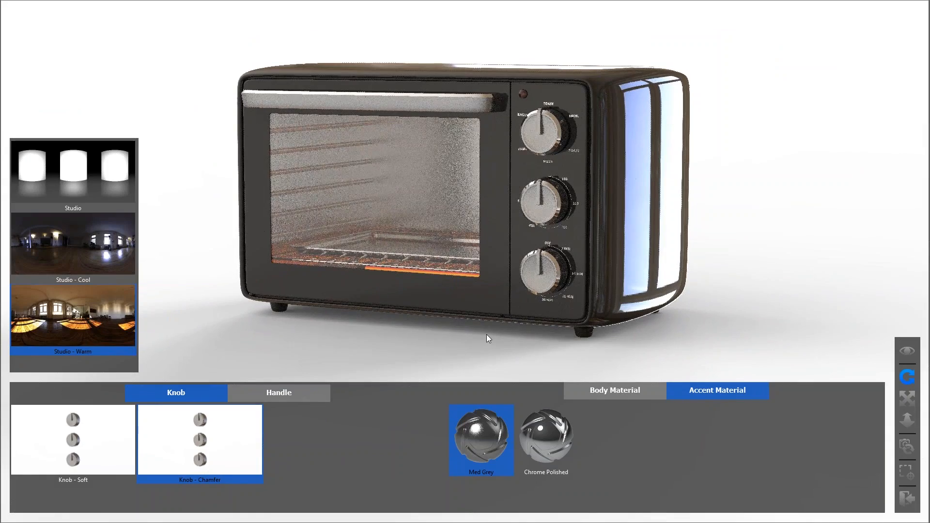
left_click_drag(483, 334, 424, 327)
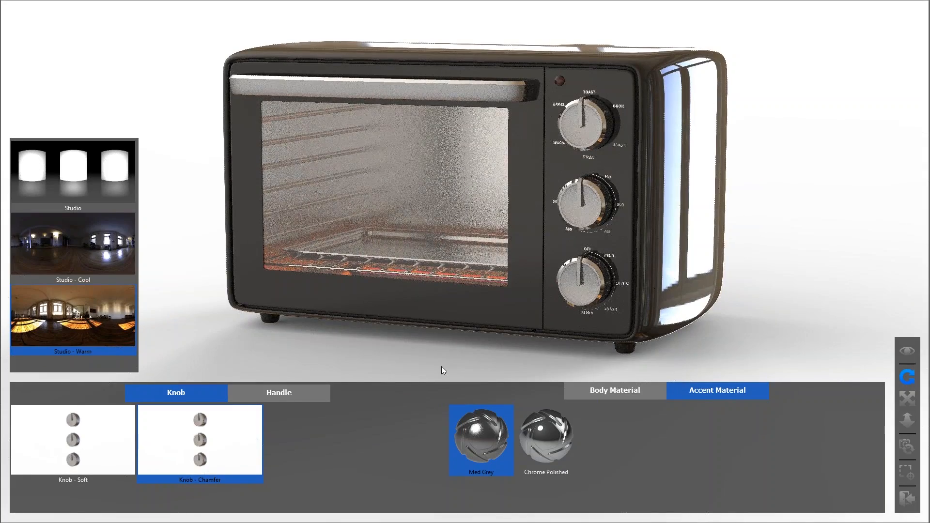
- Preview Knob - Soft, restore Knob - Chamfer, and apply the Chrome Polished accent material to the toaster
left_click(92, 449)
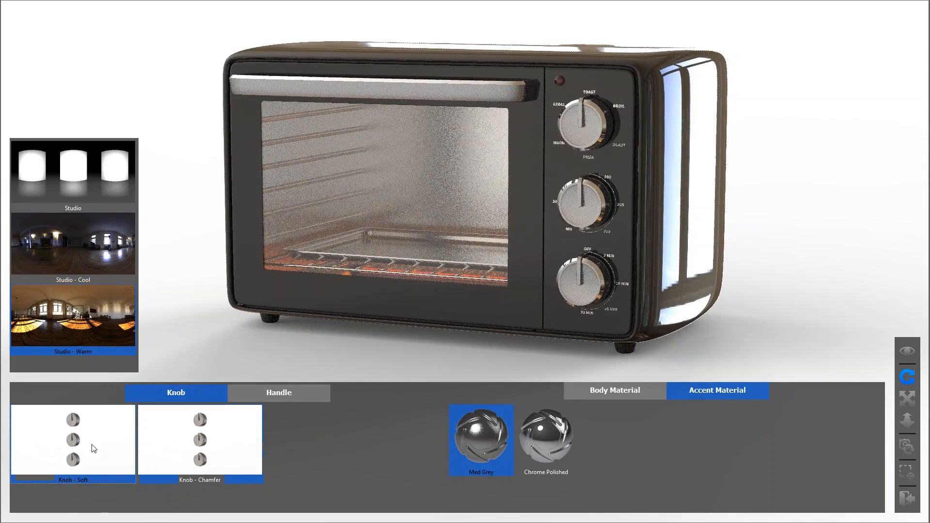
left_click(159, 452)
left_click(548, 437)
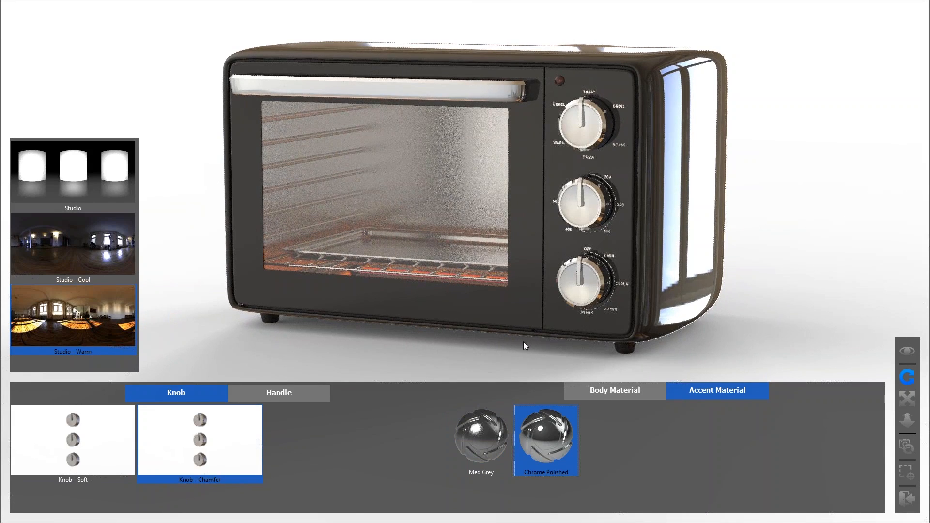
left_click_drag(515, 346, 506, 339)
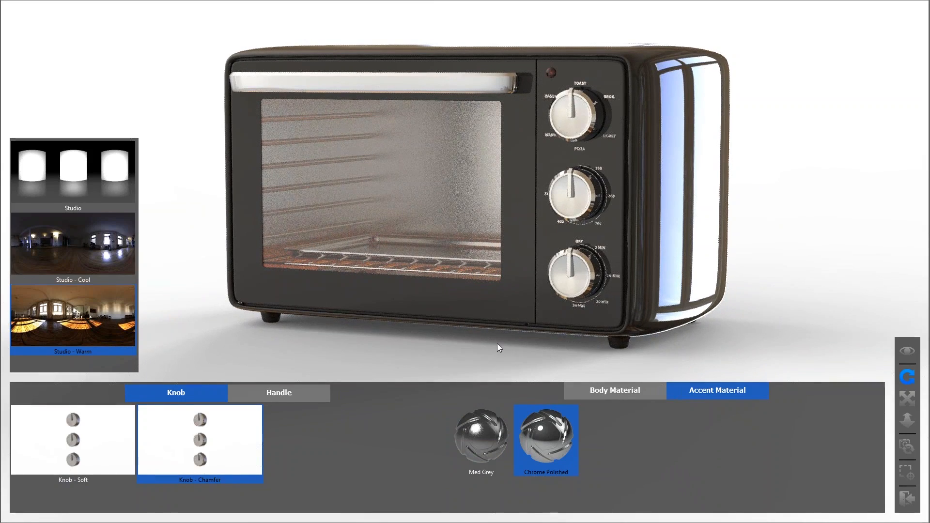
- Check the toaster's handle options in presentation mode and return to the knob options
left_click_drag(495, 344, 496, 348)
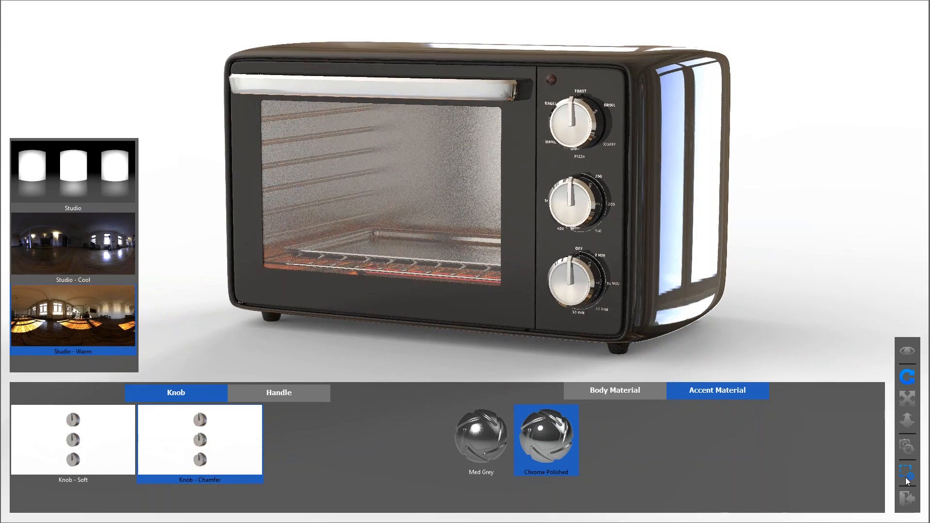
left_click(281, 394)
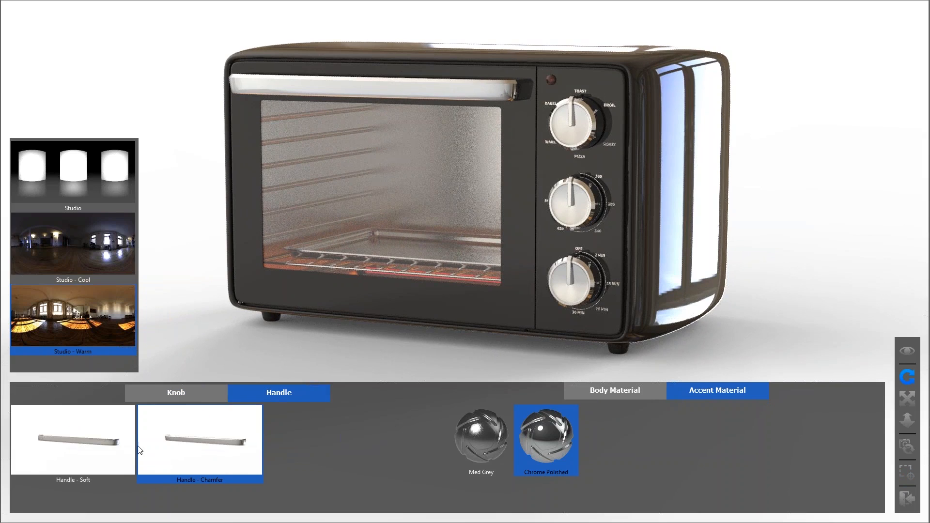
left_click(197, 393)
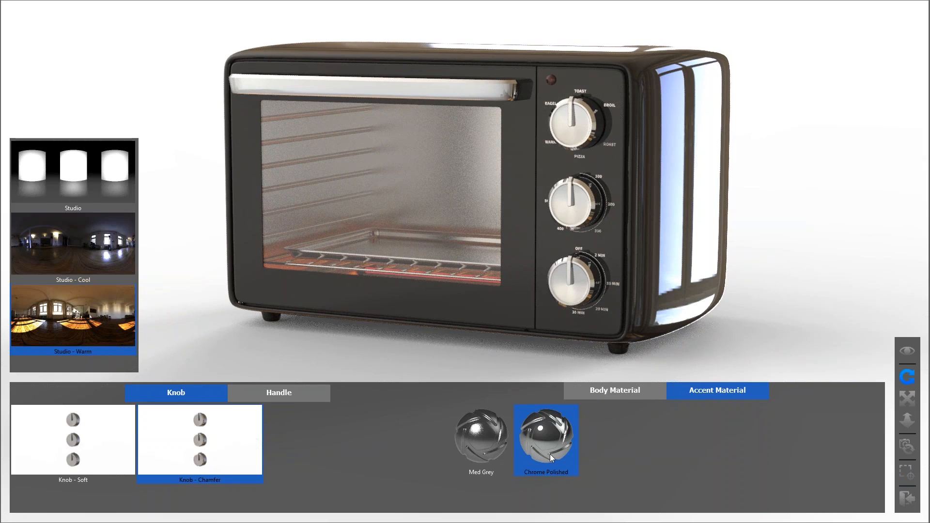
- Preview the Red body material, apply White to the toaster's body, and switch the environment to Studio
left_click(618, 387)
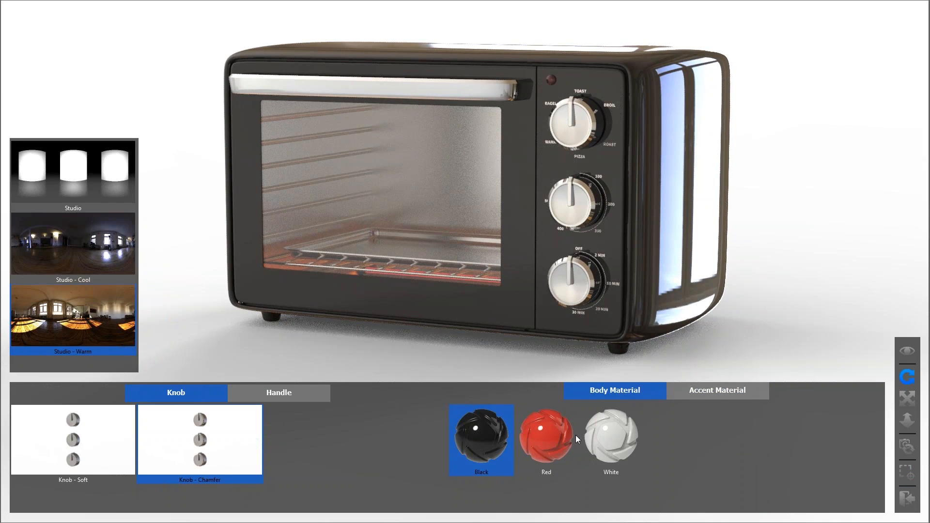
left_click(552, 445)
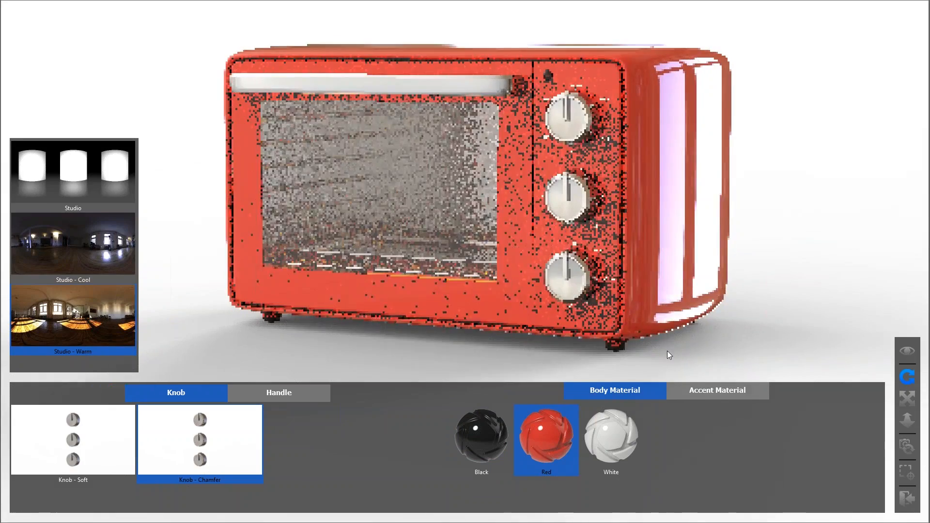
left_click(628, 436)
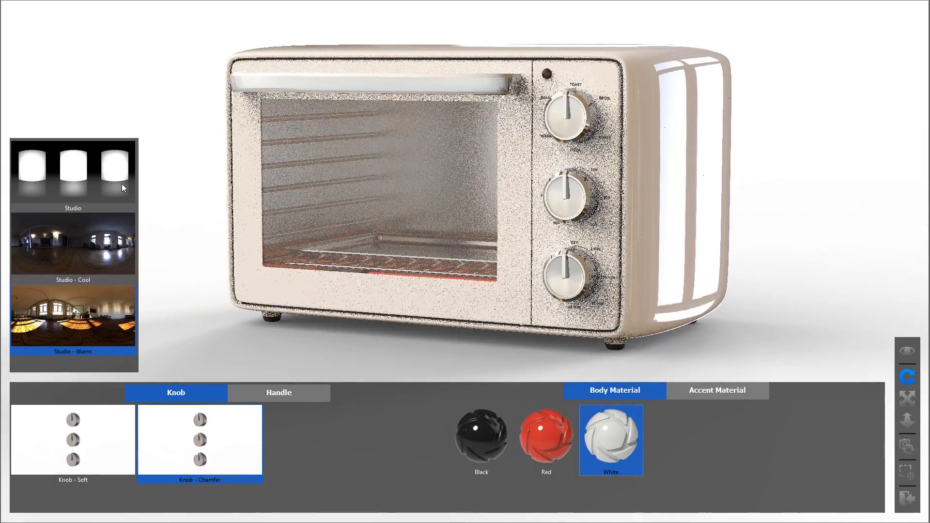
left_click(72, 184)
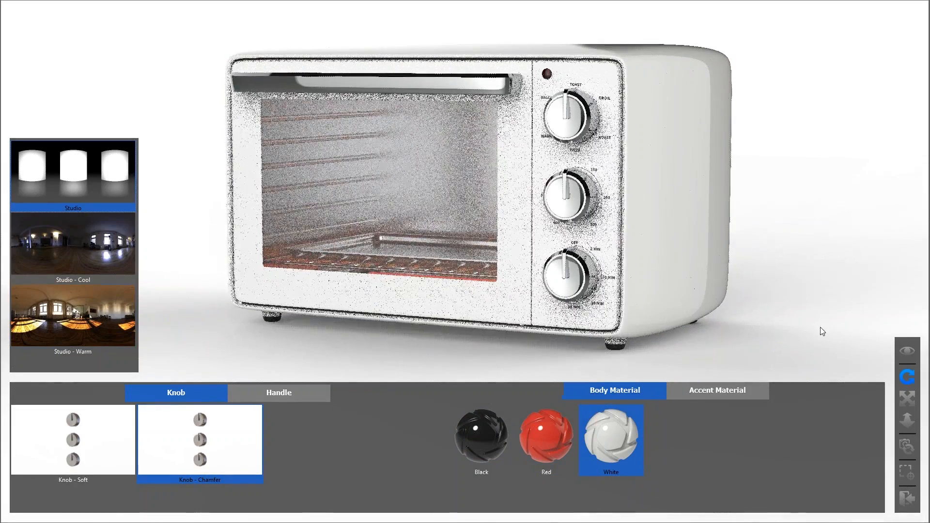
- Reset the toaster's camera view, try the screenshot capture without saving a file, and exit presentation mode
left_click(905, 445)
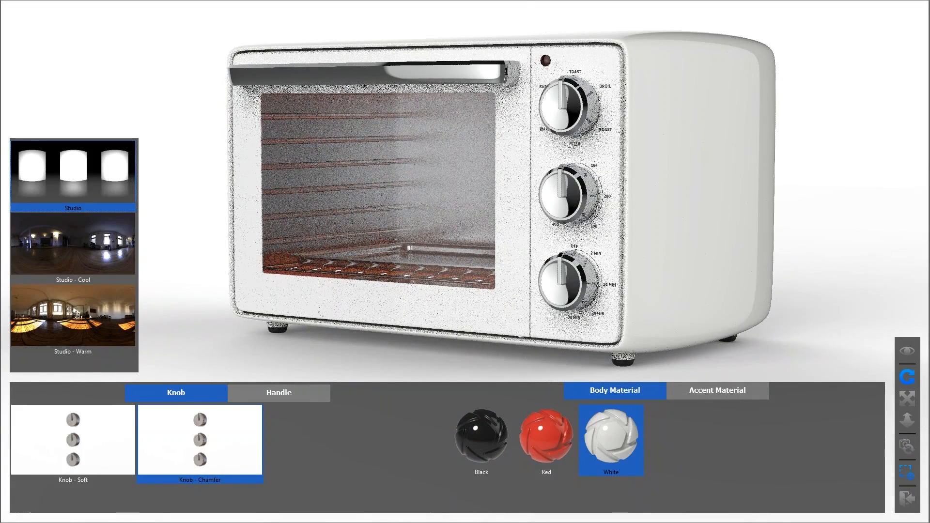
left_click(906, 472)
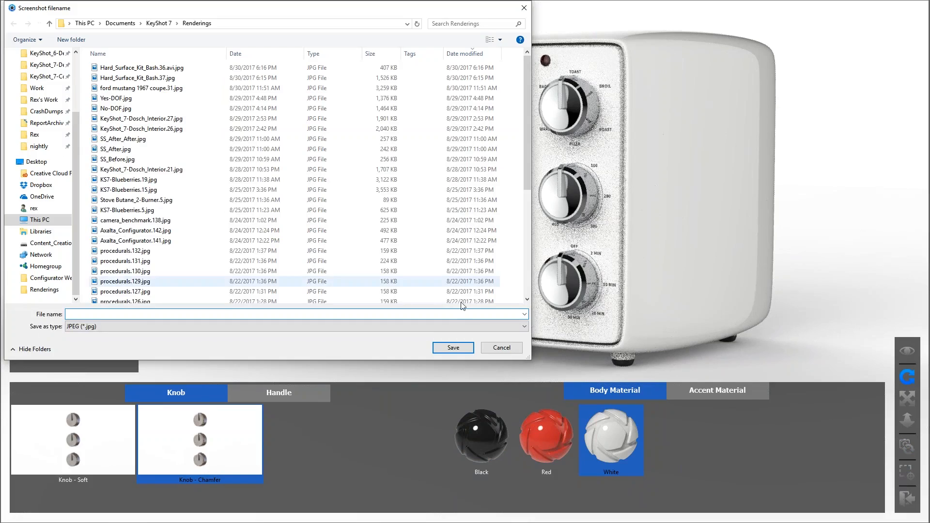
left_click(507, 347)
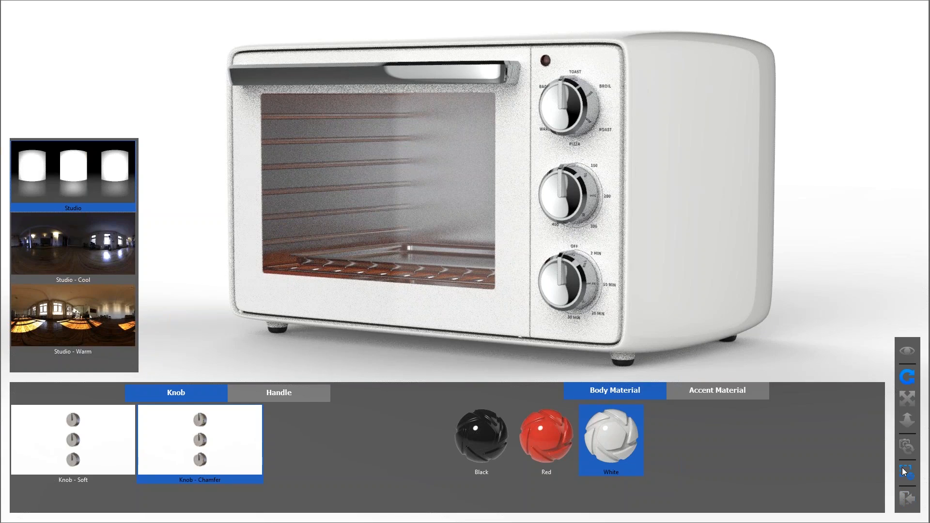
left_click(906, 496)
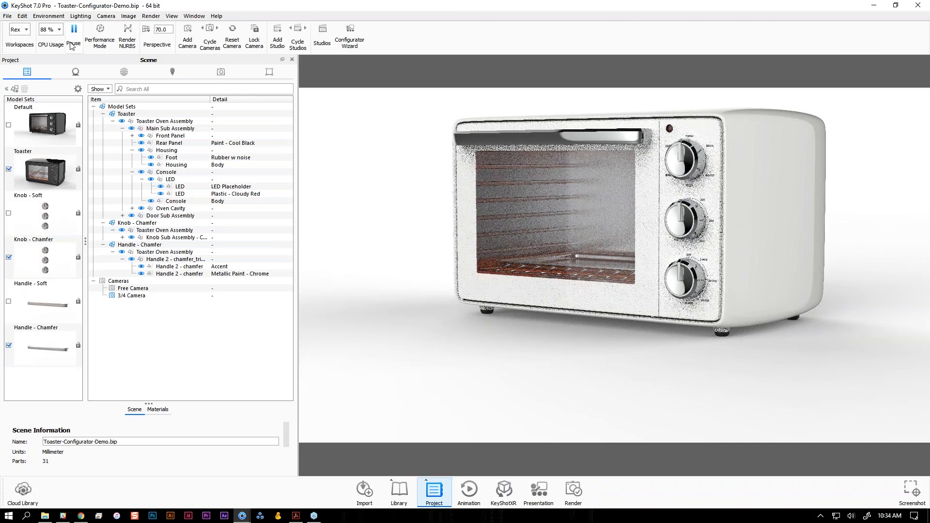
- Review the screenshot format, quality and saving options in the general preferences, and close them without changes
left_click(22, 16)
left_click(55, 108)
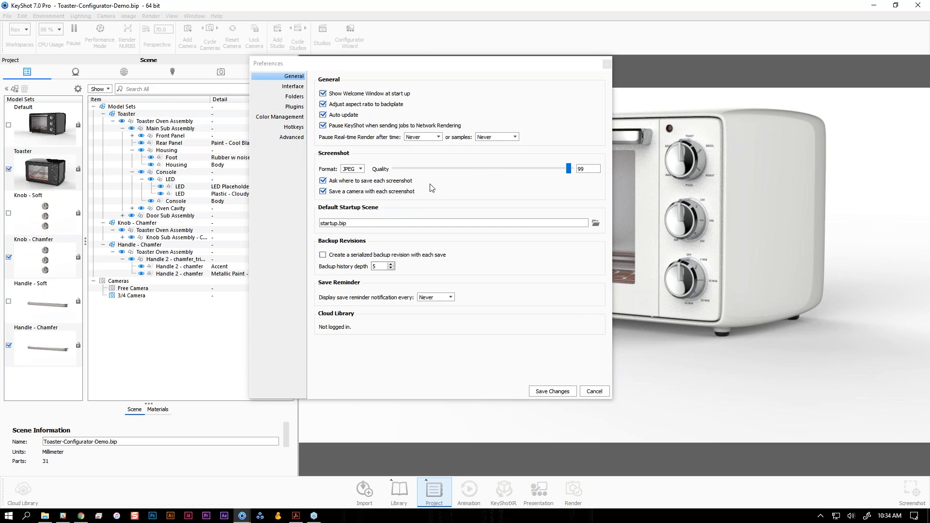
left_click(606, 65)
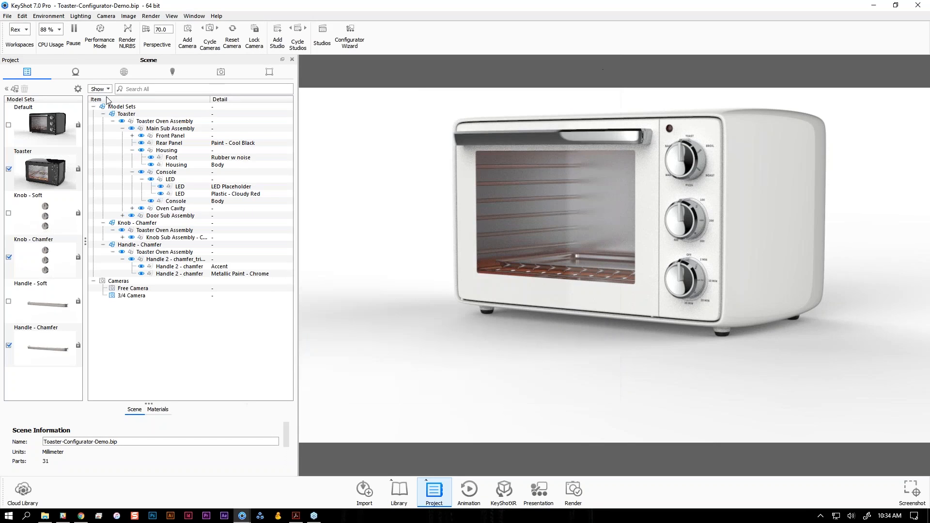
- Pause the toaster's live rendering and choose the Med Grey accent material in presentation mode
left_click(77, 50)
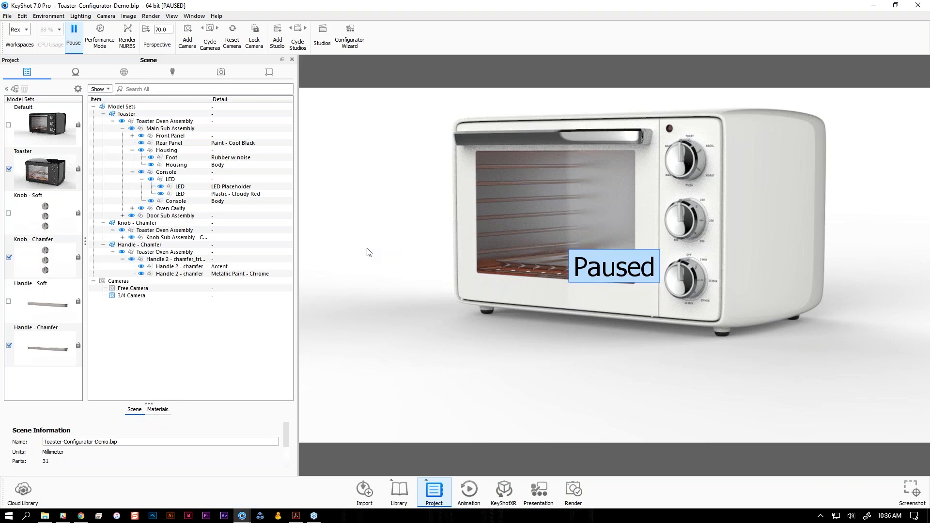
left_click(539, 491)
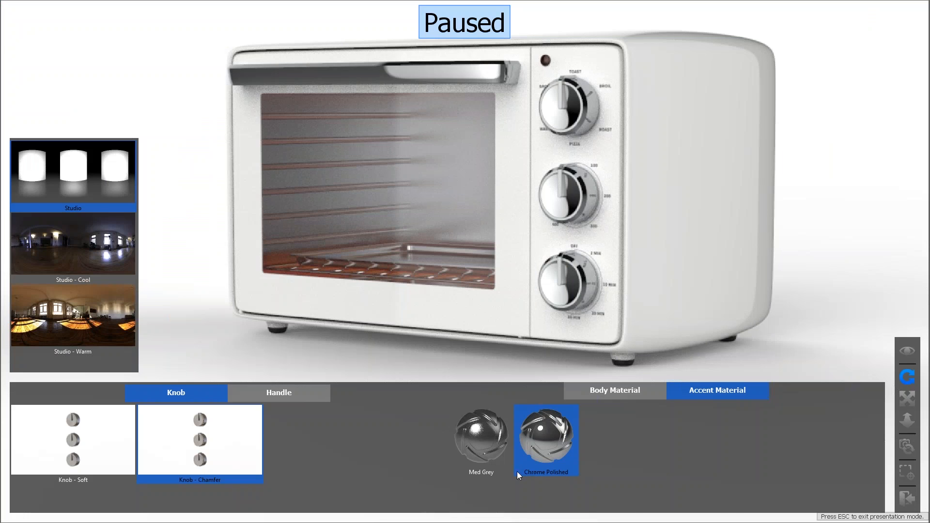
left_click(478, 441)
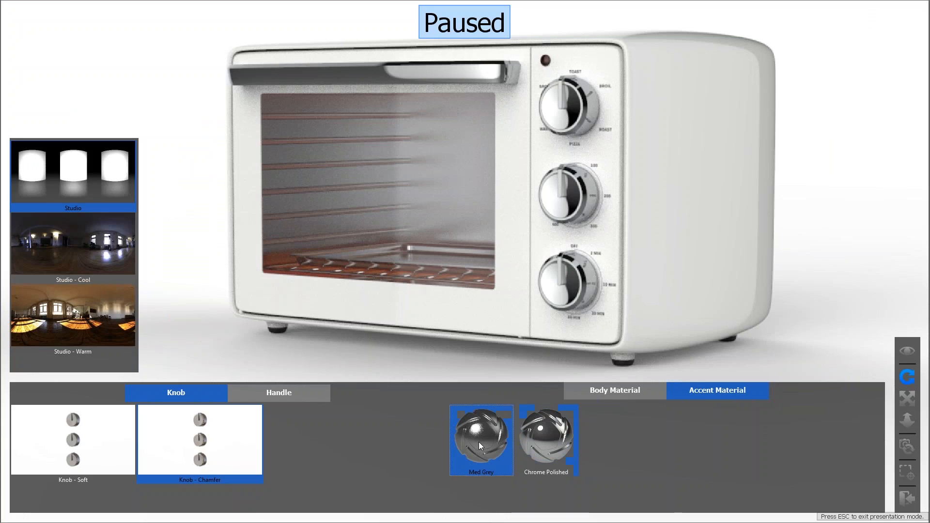
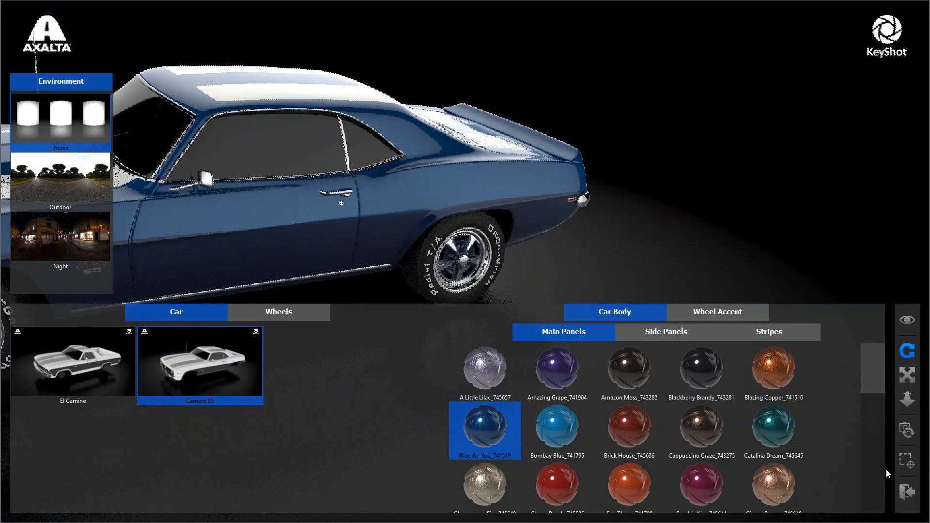
- Switch the Chevy scene to the Configurator camera, relaunch its presentation, and orbit toward the front of the car
left_click(907, 492)
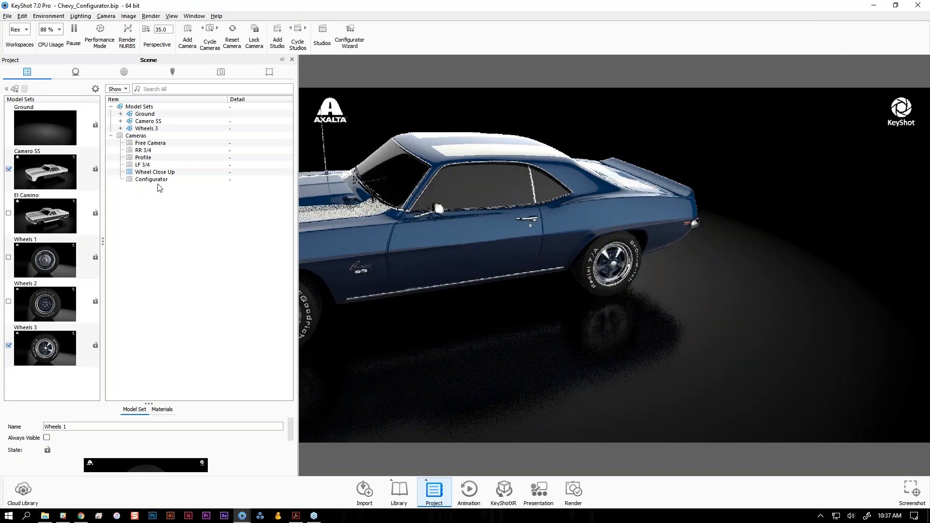
left_click(151, 180)
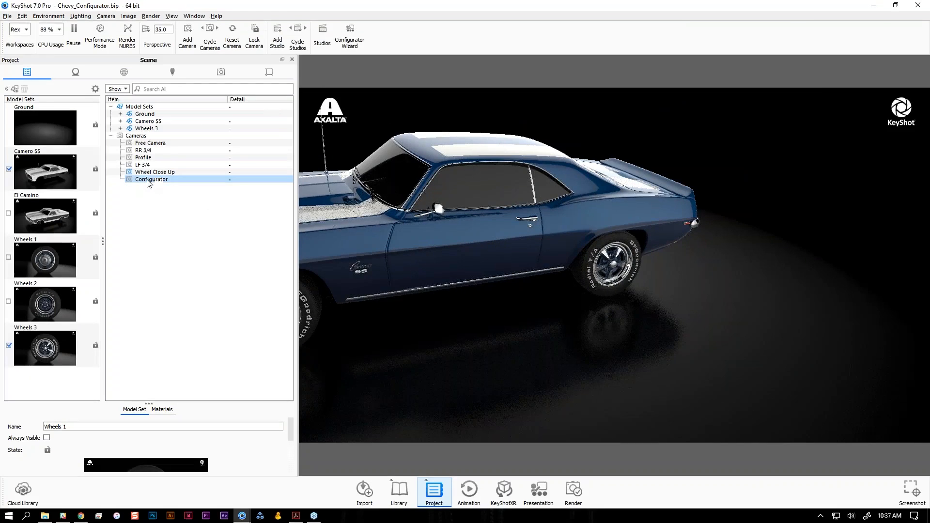
left_click(539, 490)
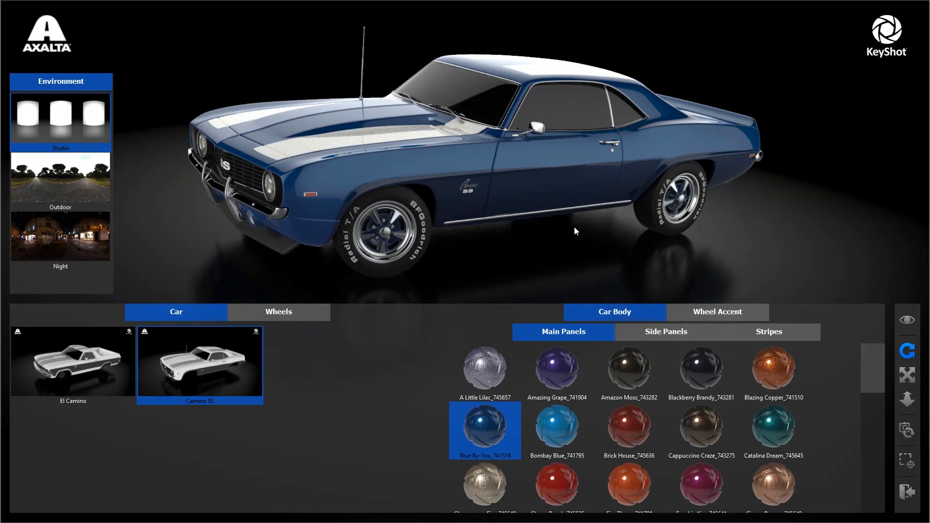
left_click_drag(557, 229, 583, 239)
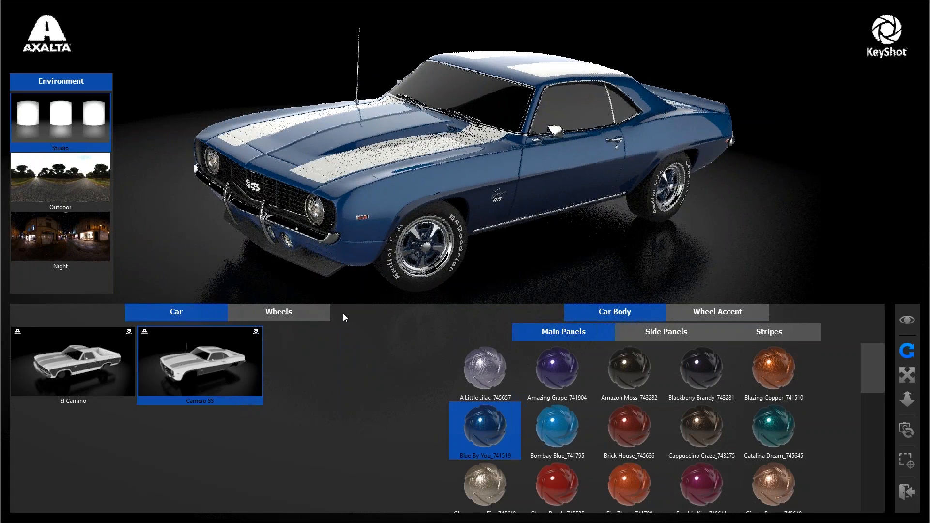
- Apply the Brick House_745636 paint to the Camero SS main panels and inspect the car from different angles
left_click(630, 431)
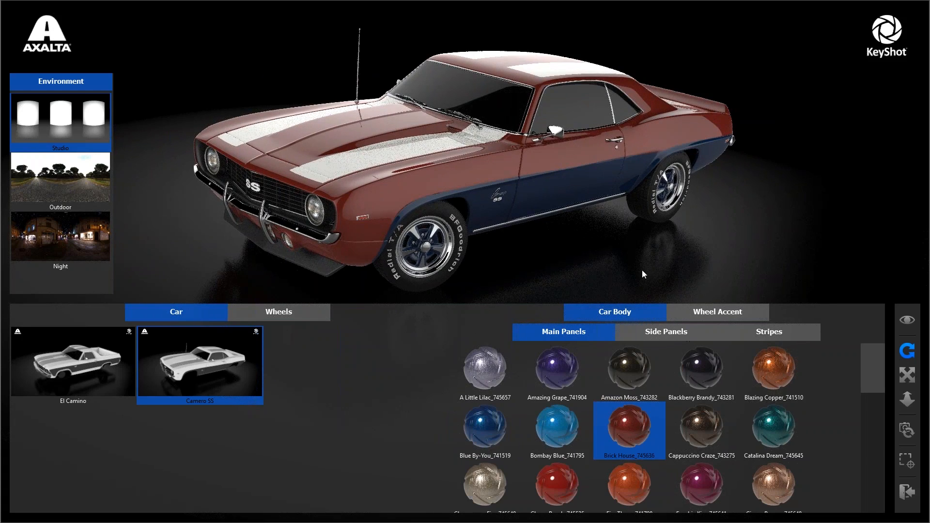
left_click_drag(641, 269, 622, 256)
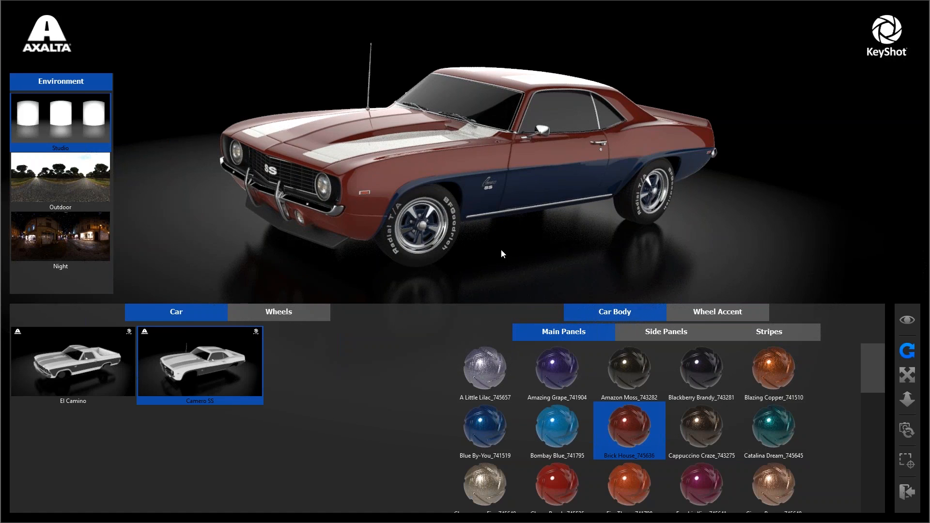
left_click_drag(462, 253, 475, 251)
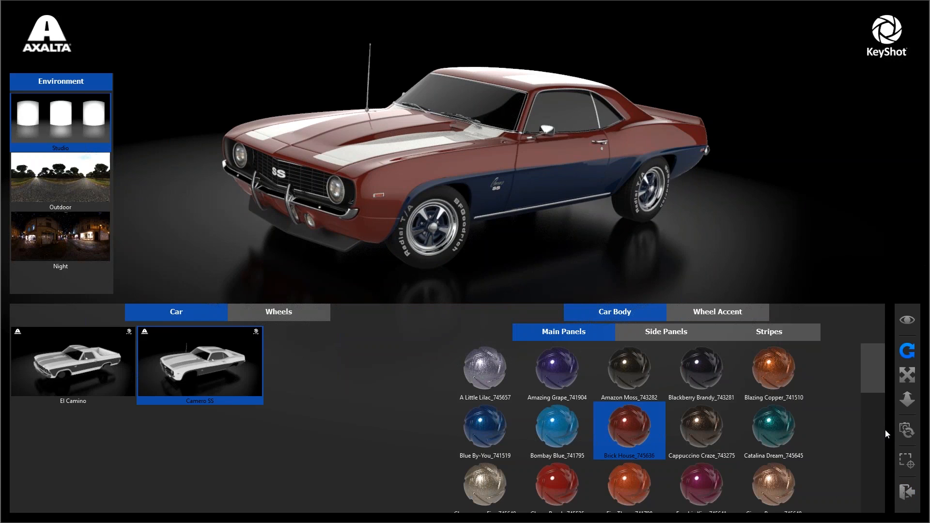
- Turn off Show Exit Button in the Configurator Wizard's layout settings, check the result in presentation mode, and exit it
left_click(910, 498)
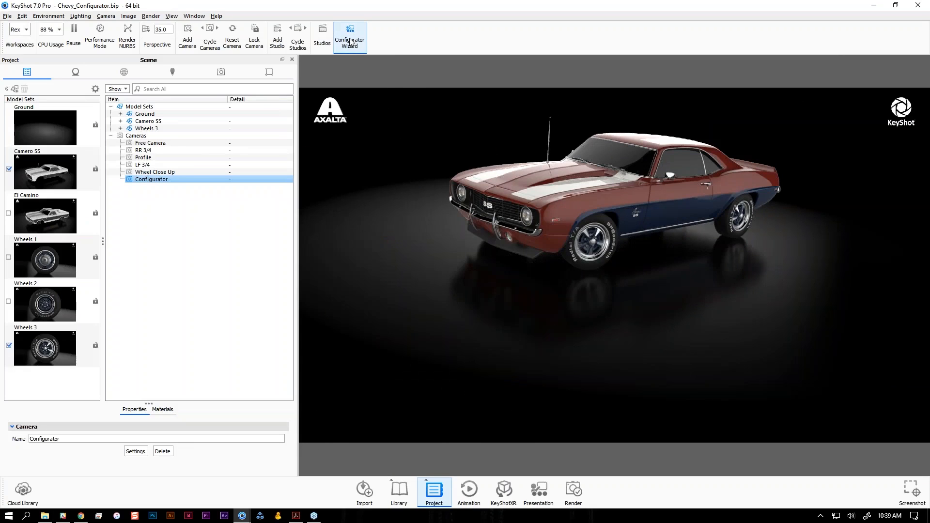
left_click(350, 35)
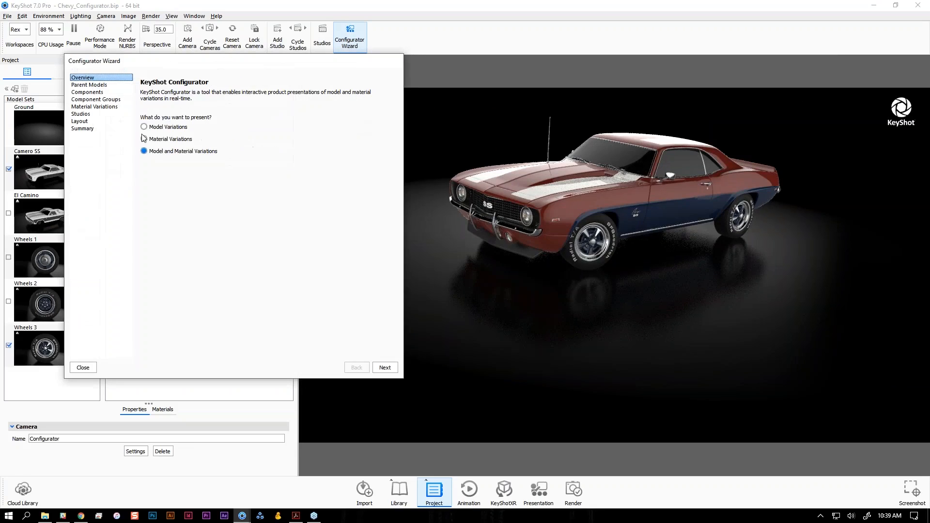
left_click(88, 121)
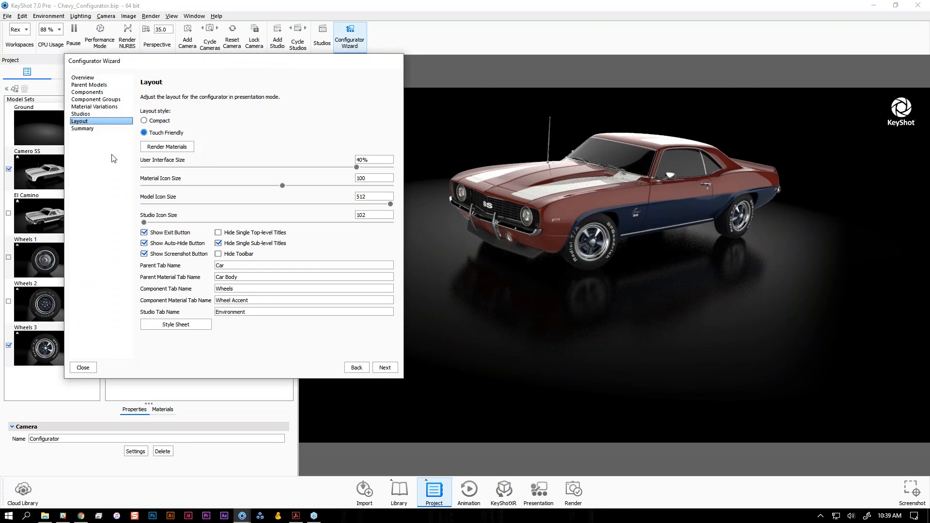
left_click(164, 234)
left_click(385, 369)
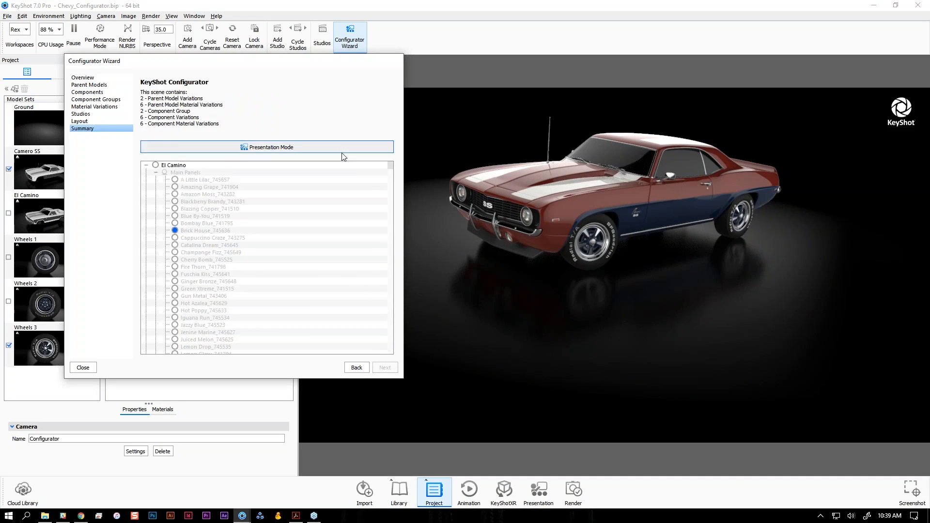
left_click(341, 148)
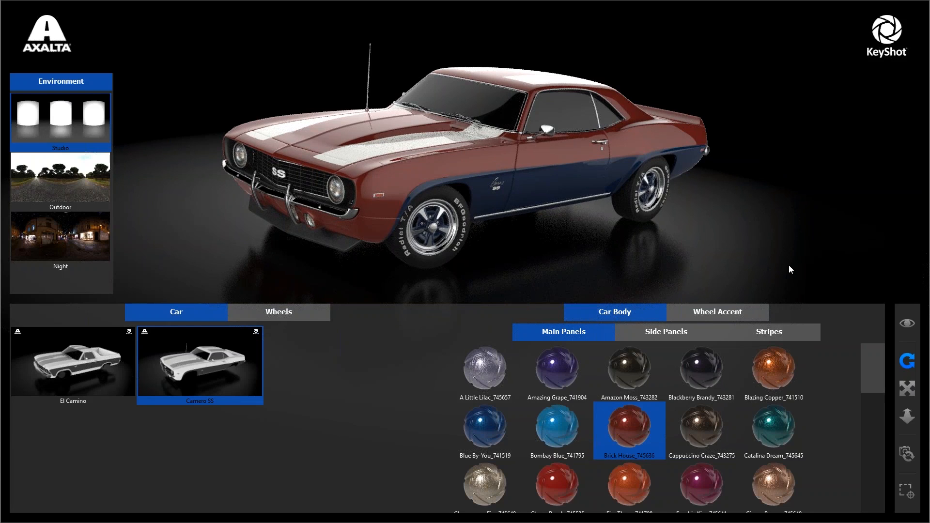
key("Escape")
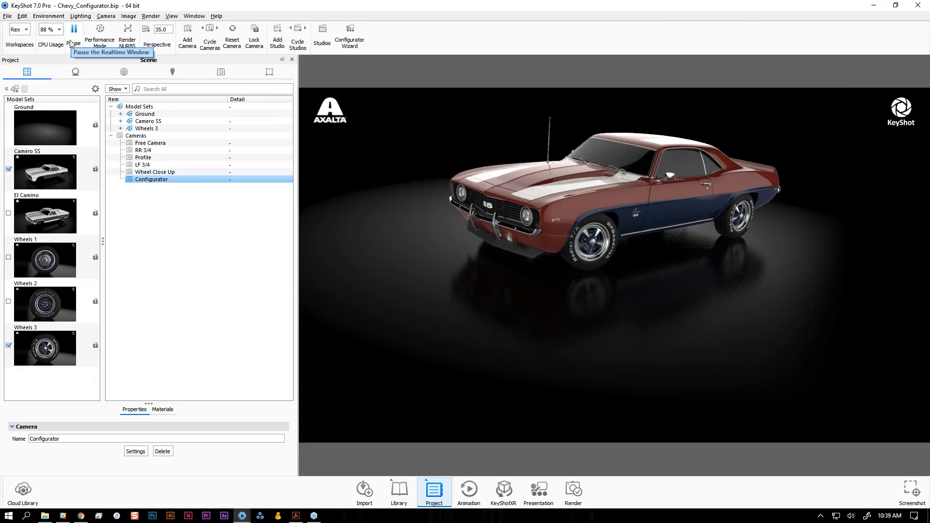
- Relaunch the presentation, switch the car to El Camino, and apply the Gun Metal_743406 paint to its side panels
left_click(543, 491)
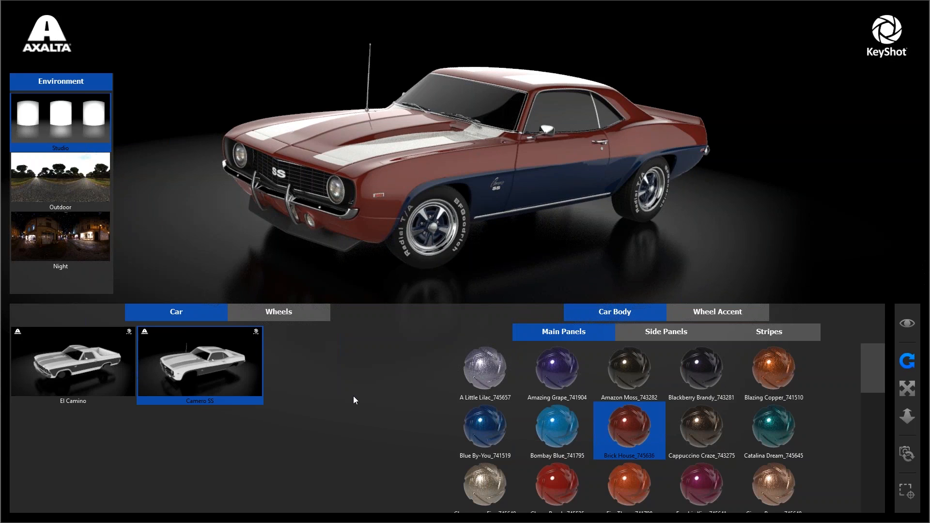
left_click(66, 371)
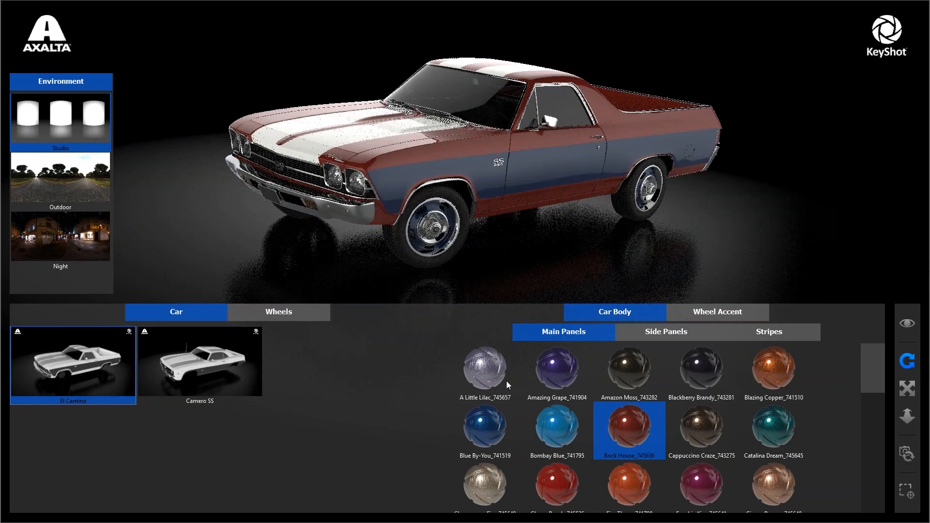
scroll(639, 403, "down", 10)
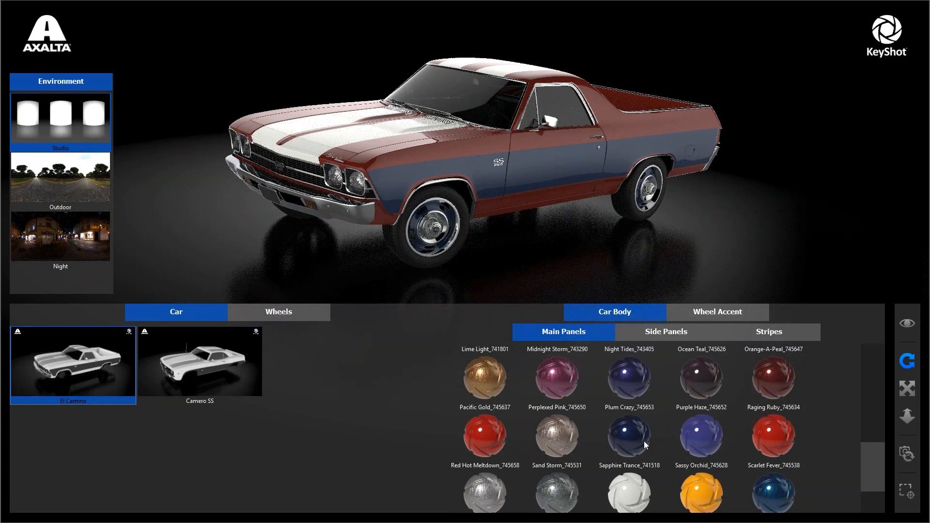
left_click(686, 332)
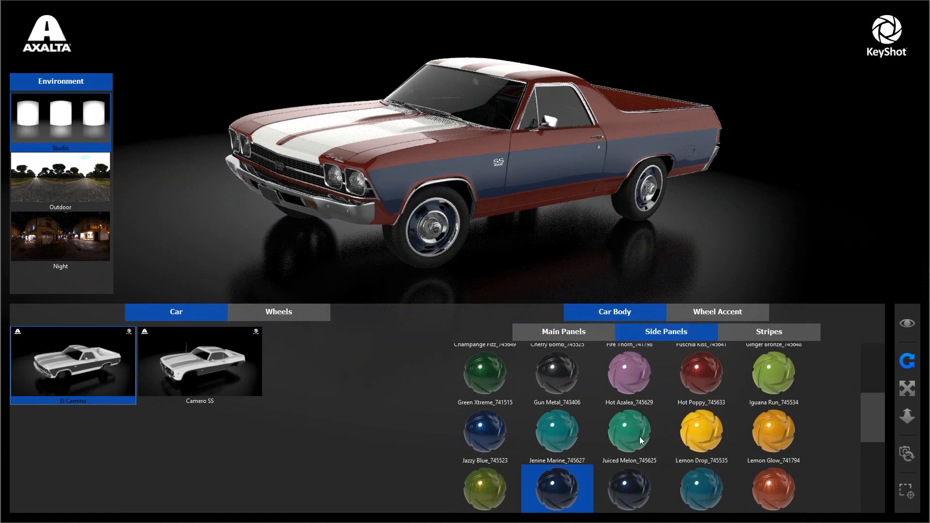
left_click(545, 380)
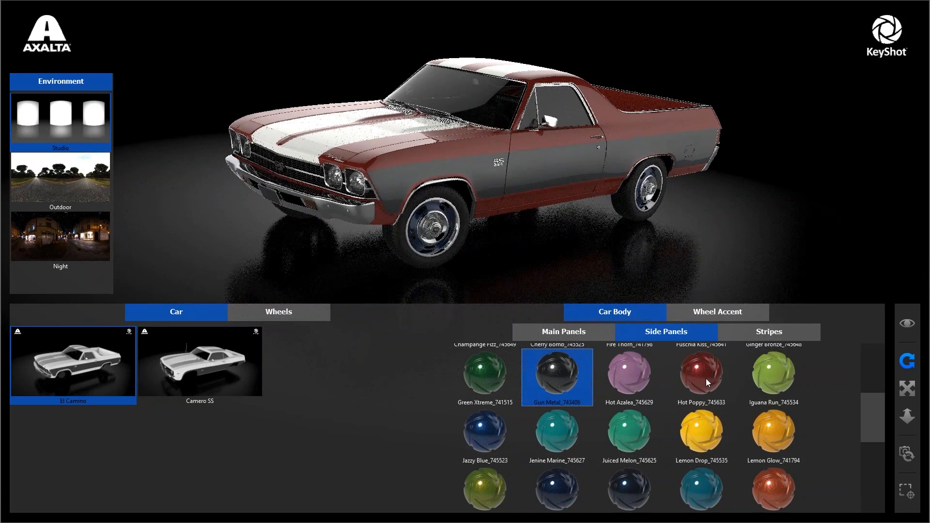
- Apply the Hot Poppy_745633 paint to the El Camino's side panels and browse the rest of the paint swatches
left_click(705, 379)
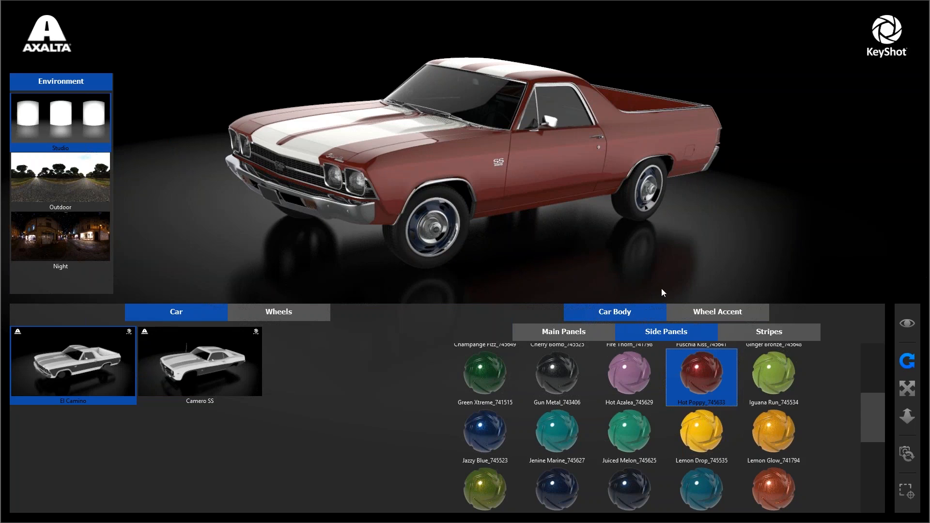
scroll(778, 422, "up", 5)
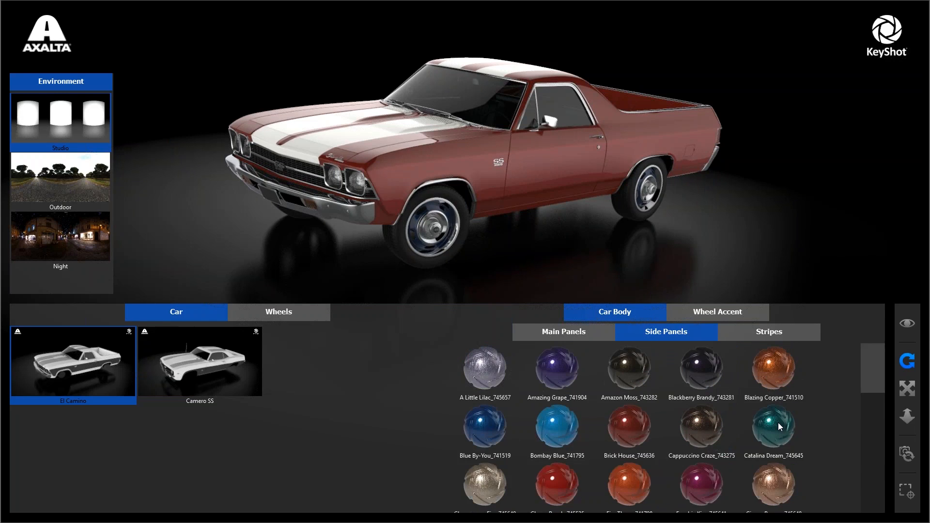
scroll(778, 423, "down", 5)
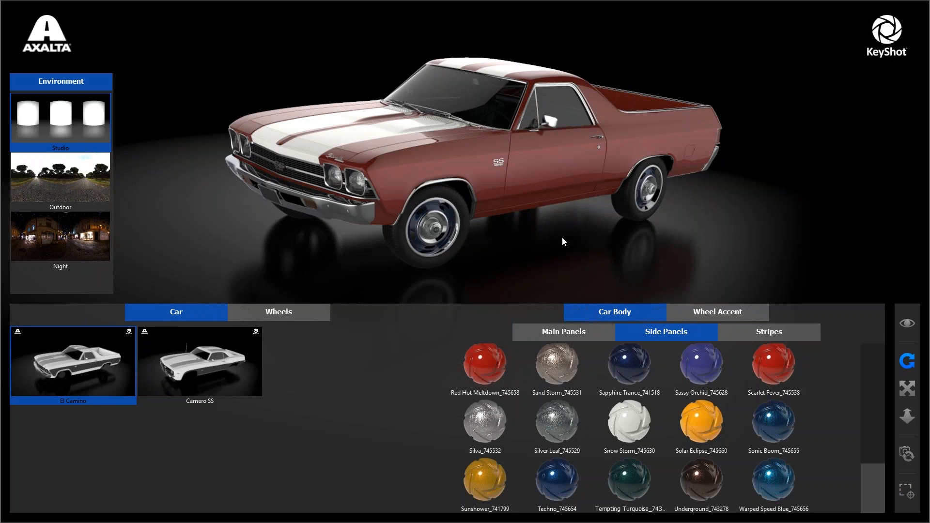
left_click(535, 248)
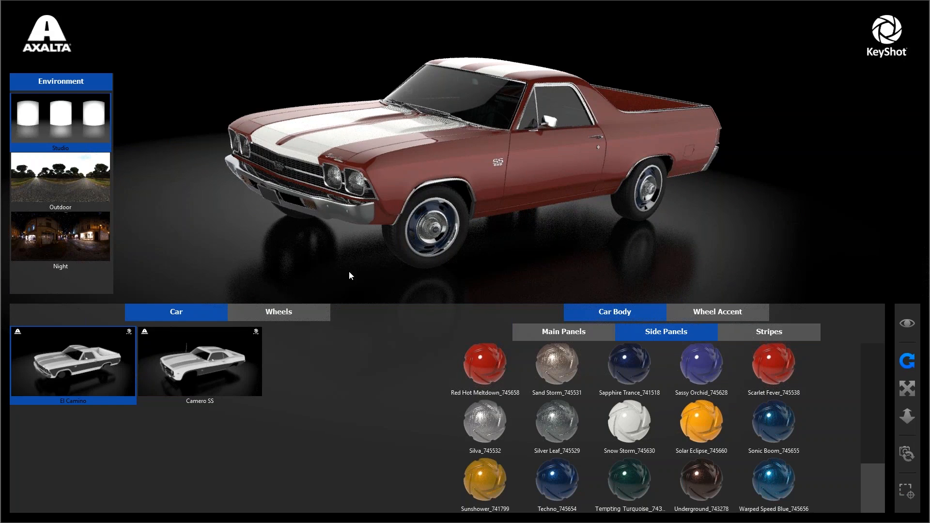
mouse_move(429, 280)
left_mouse_down()
mouse_move(397, 278)
mouse_move(434, 280)
left_mouse_up()
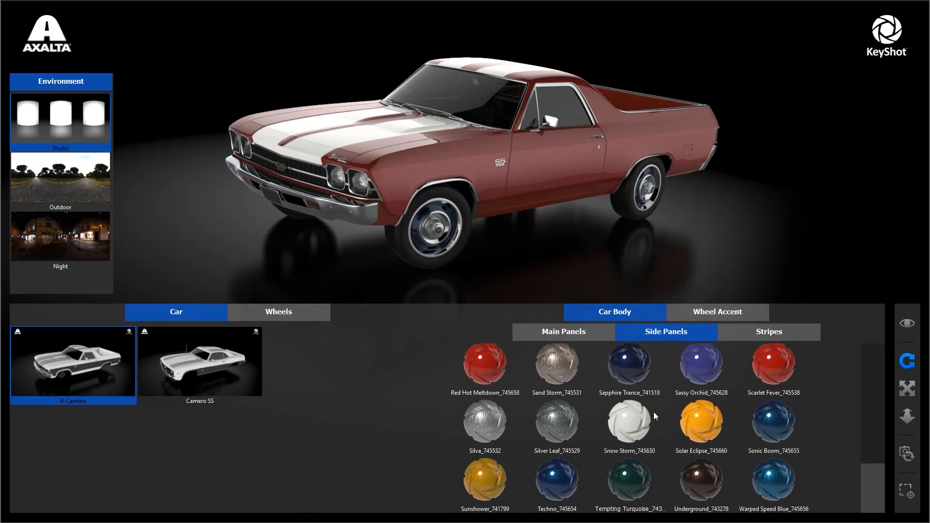
scroll(653, 411, "up", 10)
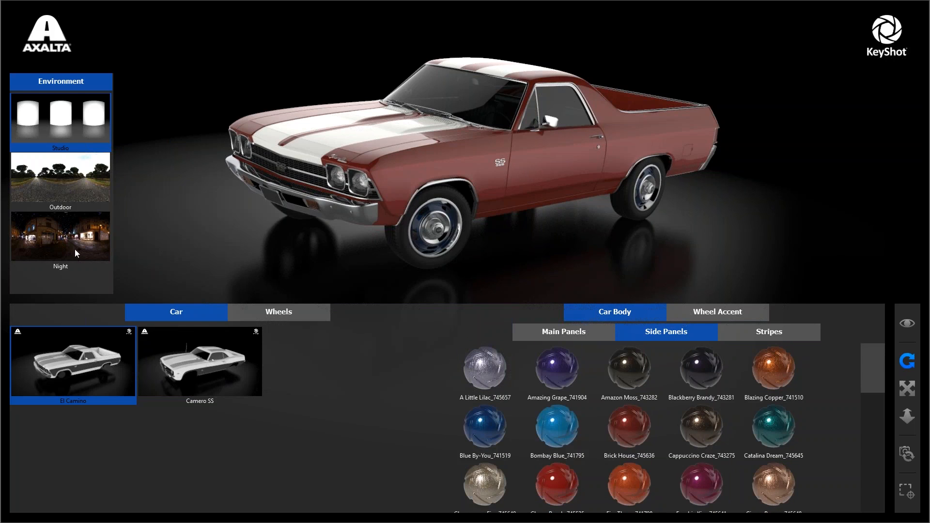
- Try the Outdoor environment, switch the scene to the Night environment, and exit presentation mode
left_click(57, 192)
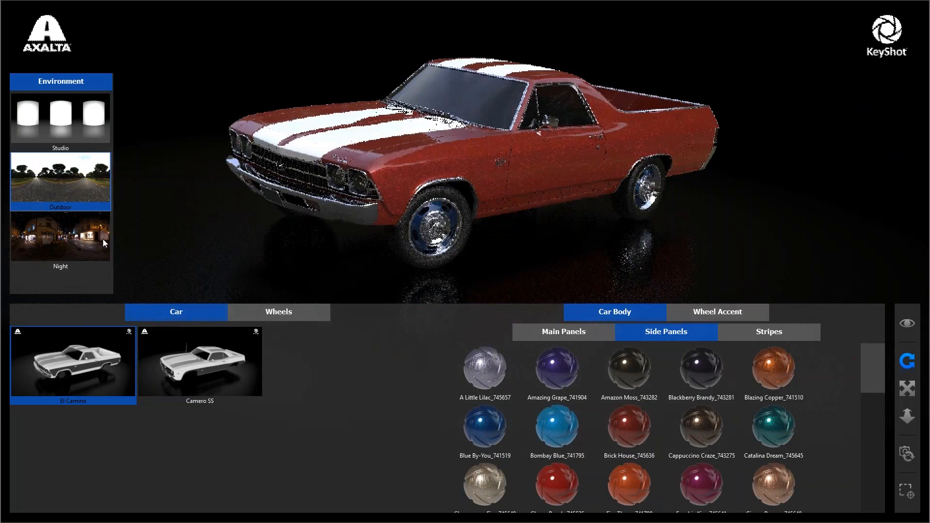
left_click(103, 240)
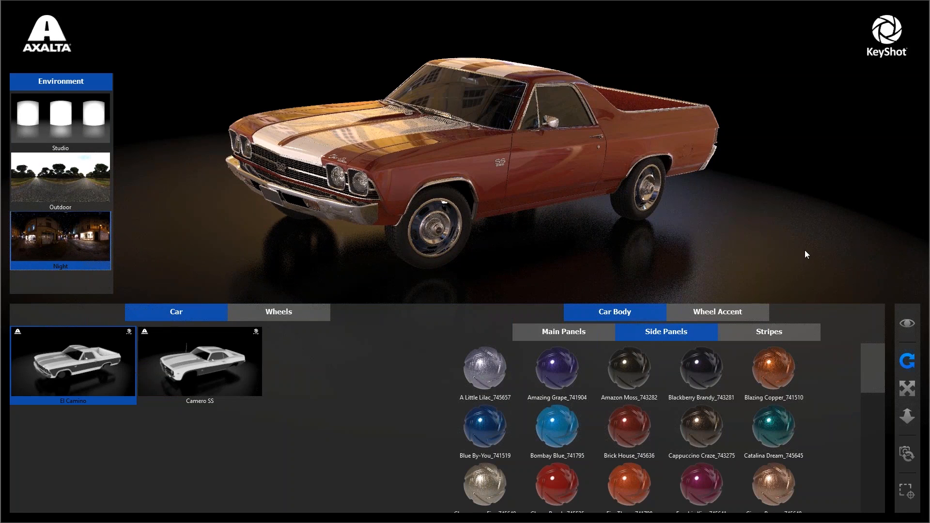
key("Escape")
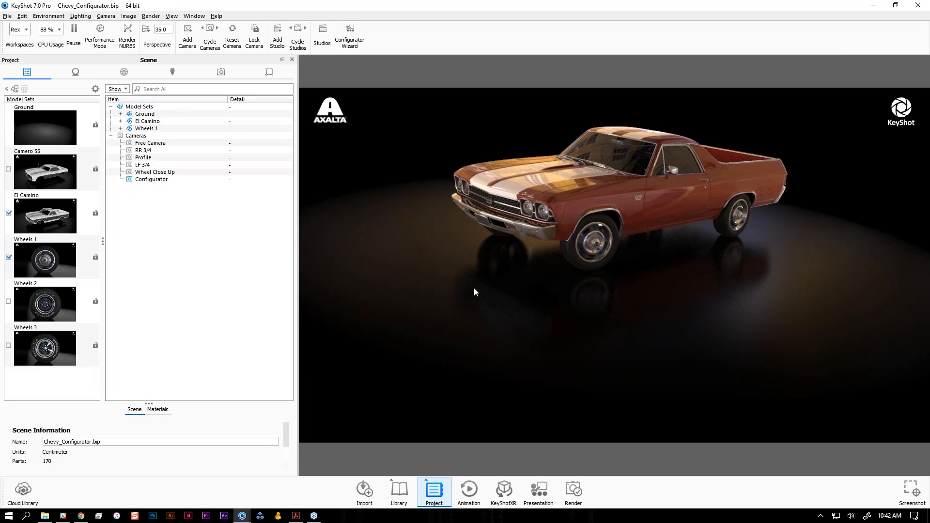
- Inspect the El Camino in the real-time view from far away, up close, and from a higher angle
scroll(640, 276, "down", 6)
scroll(640, 275, "up", 8)
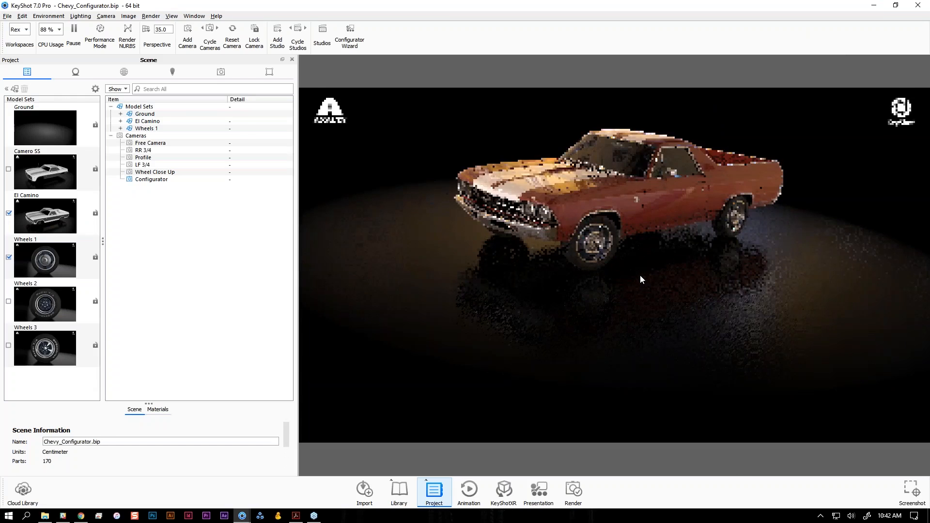
scroll(640, 276, "down", 4)
scroll(640, 274, "down", 3)
left_click_drag(686, 256, 643, 275)
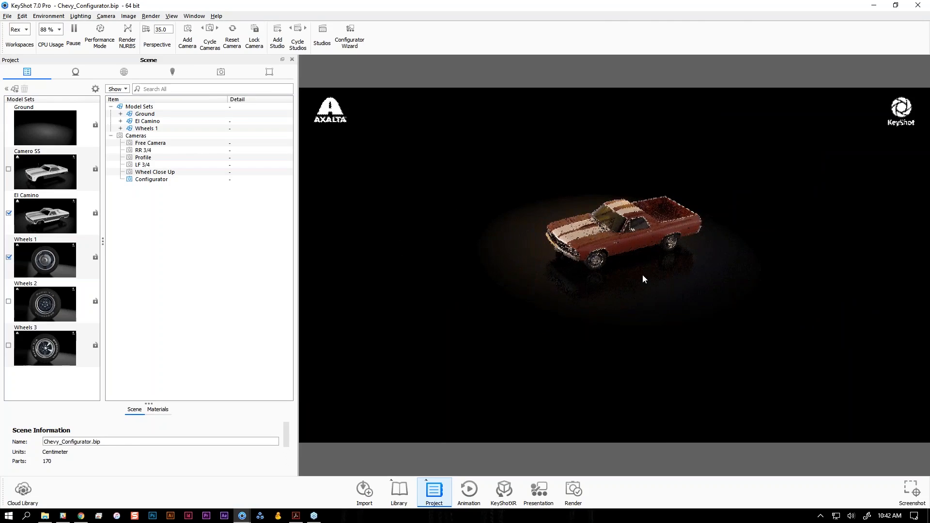
scroll(639, 276, "up", 5)
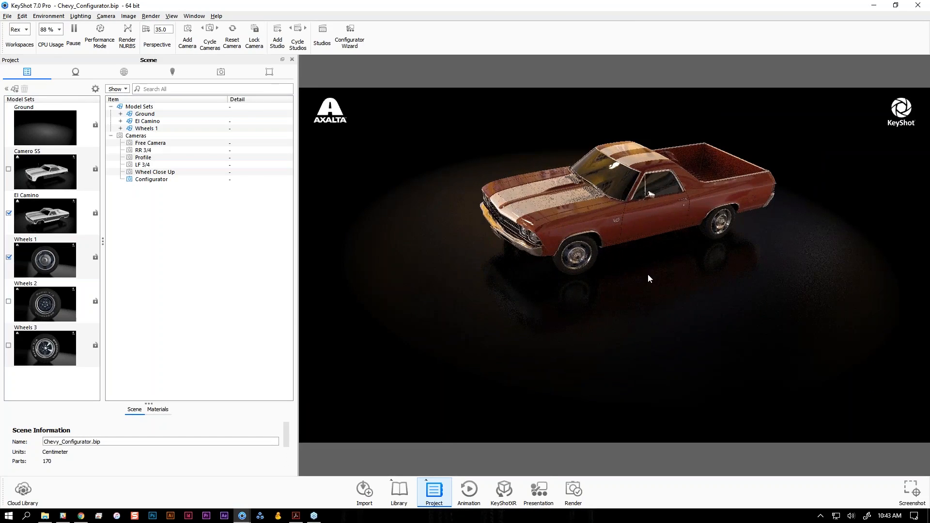
scroll(643, 291, "up", 2)
left_click_drag(639, 310, 679, 318)
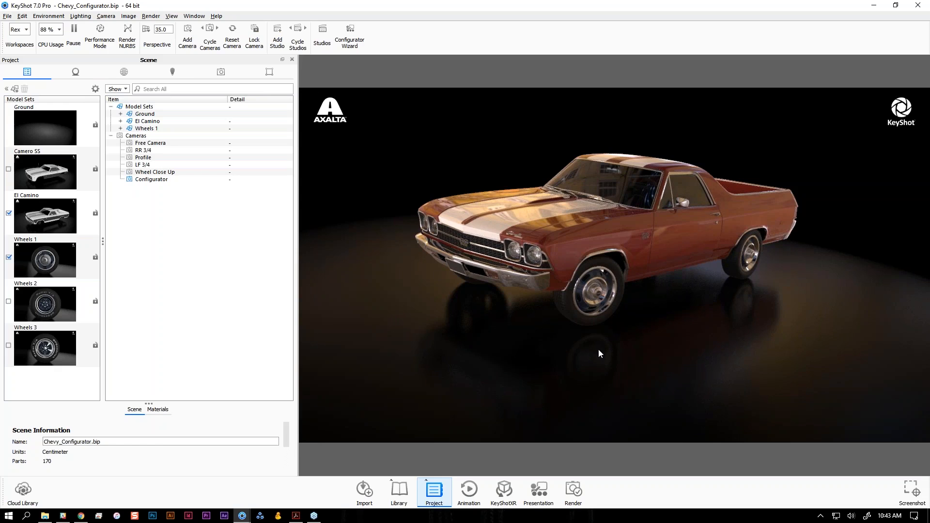
- Relaunch the presentation, inspect the El Camino at different distances and angles, and exit presentation mode
key("shift+f")
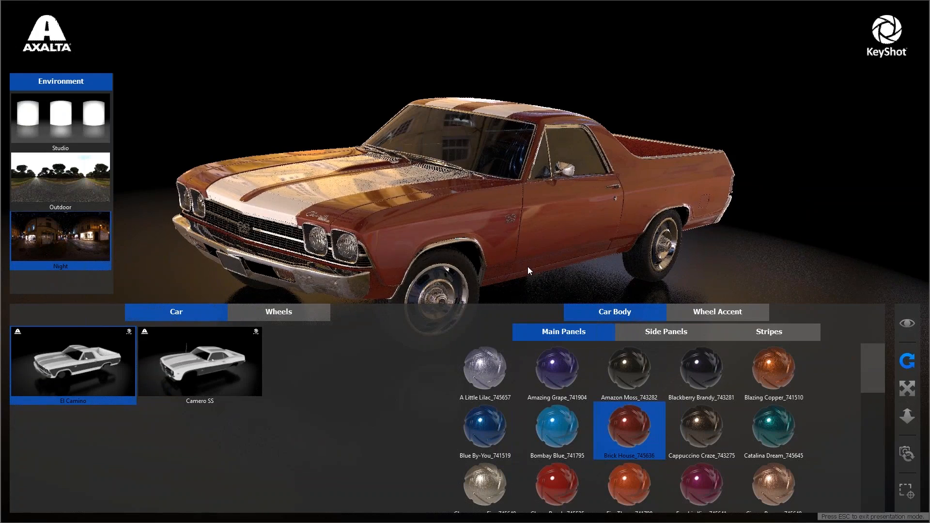
scroll(527, 267, "down", 3)
middle_click_drag(538, 277, 542, 256)
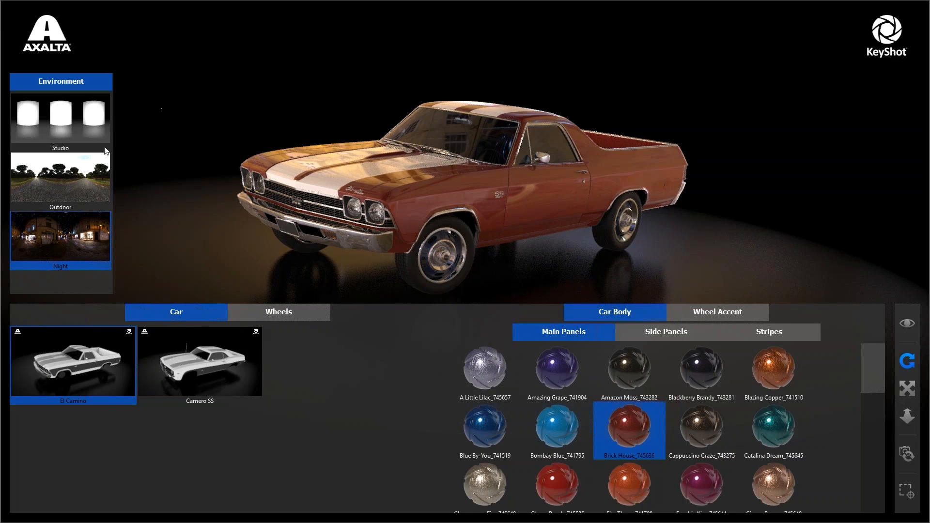
scroll(254, 220, "down", 3)
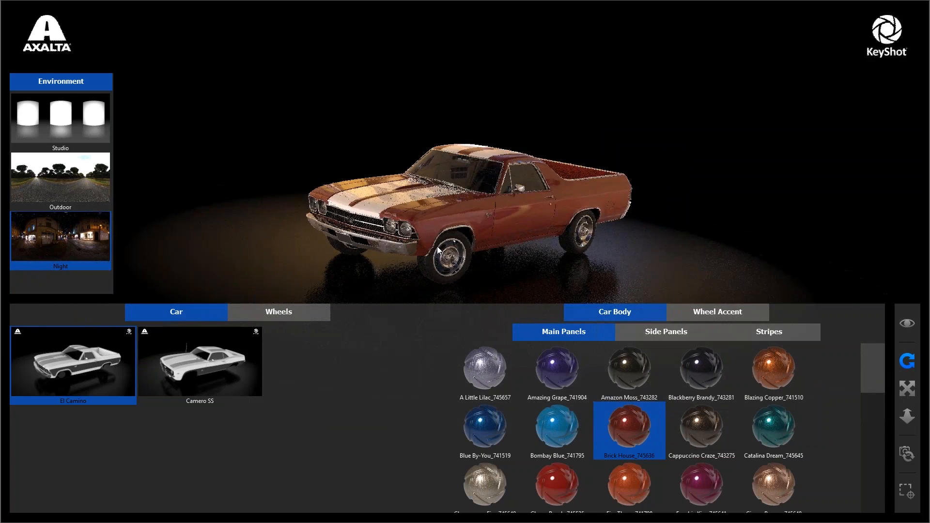
scroll(459, 253, "up", 2)
middle_click_drag(459, 253, 565, 224)
mouse_move(565, 224)
left_mouse_down()
mouse_move(461, 237)
mouse_move(565, 237)
left_mouse_up()
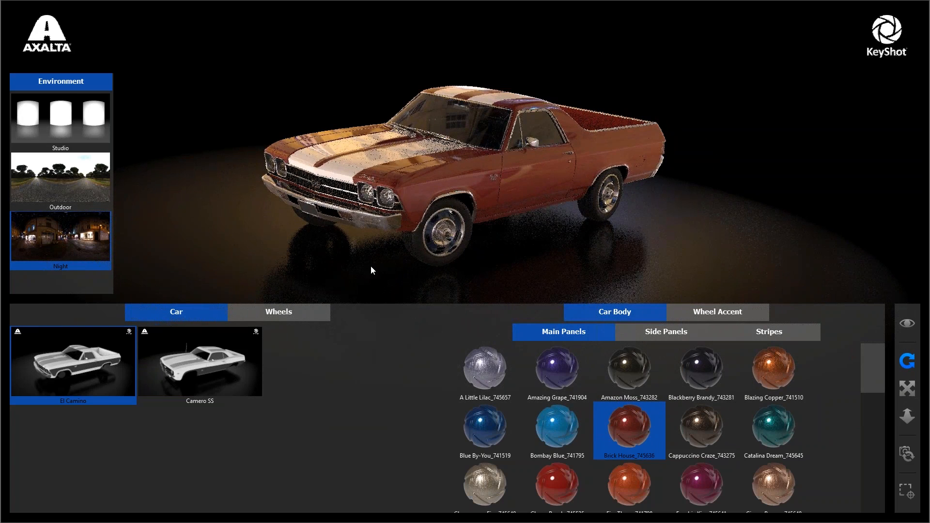
left_click_drag(416, 216, 278, 164)
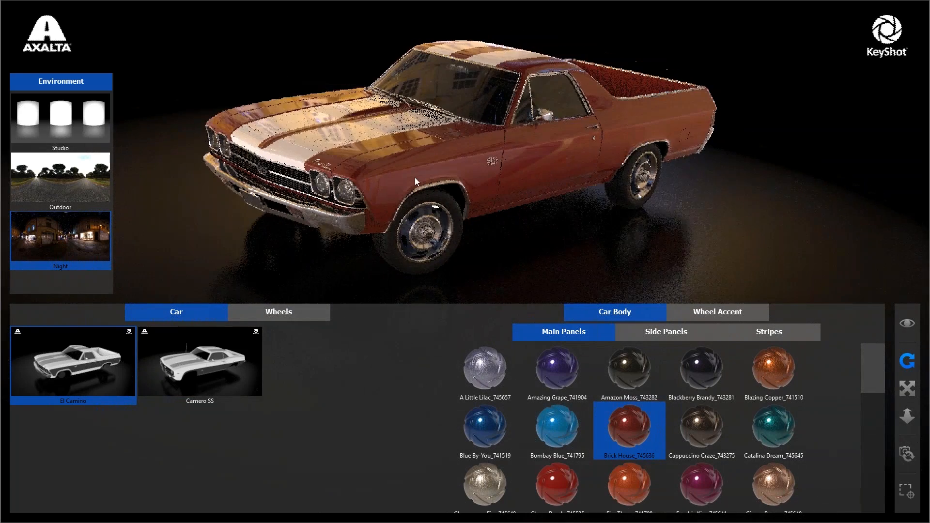
left_click_drag(414, 177, 429, 164)
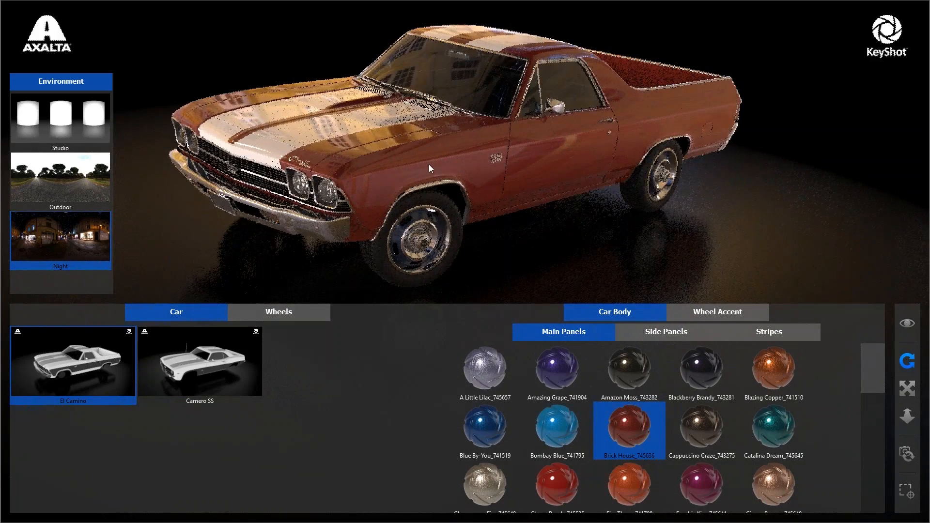
scroll(429, 168, "down", 3)
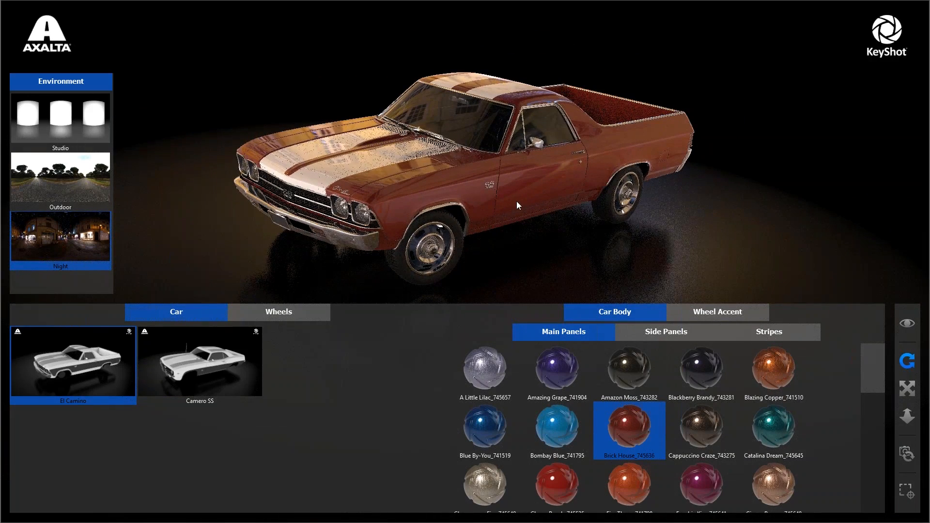
key("Escape")
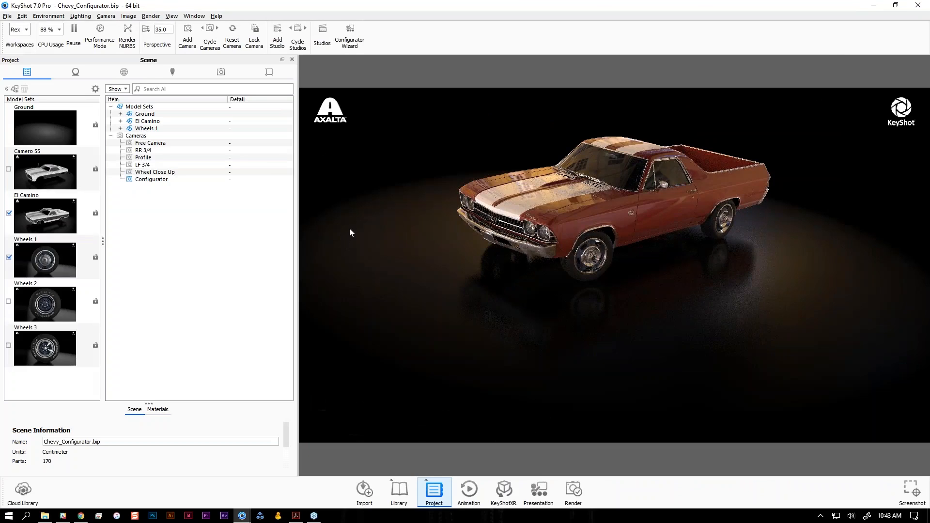
- Set the Configurator Wizard's layout style to Compact and launch presentation mode
left_click(351, 47)
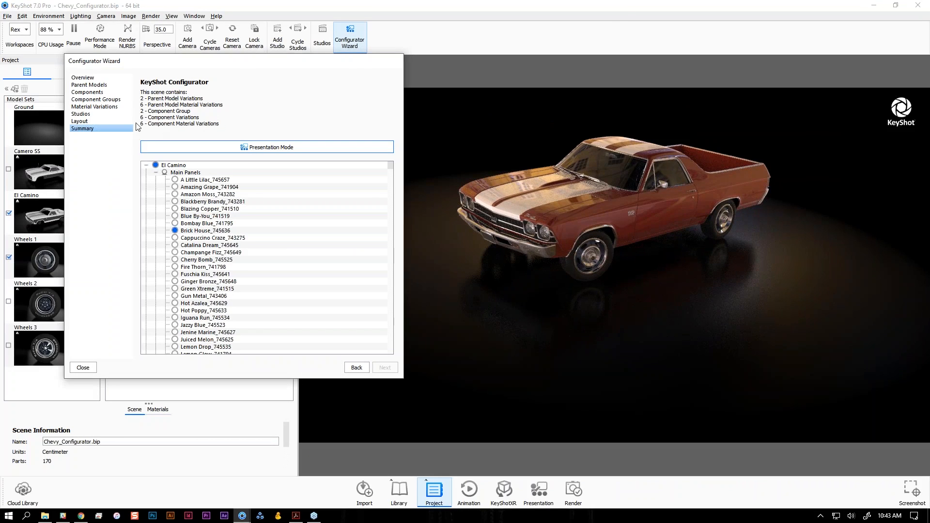
left_click(105, 121)
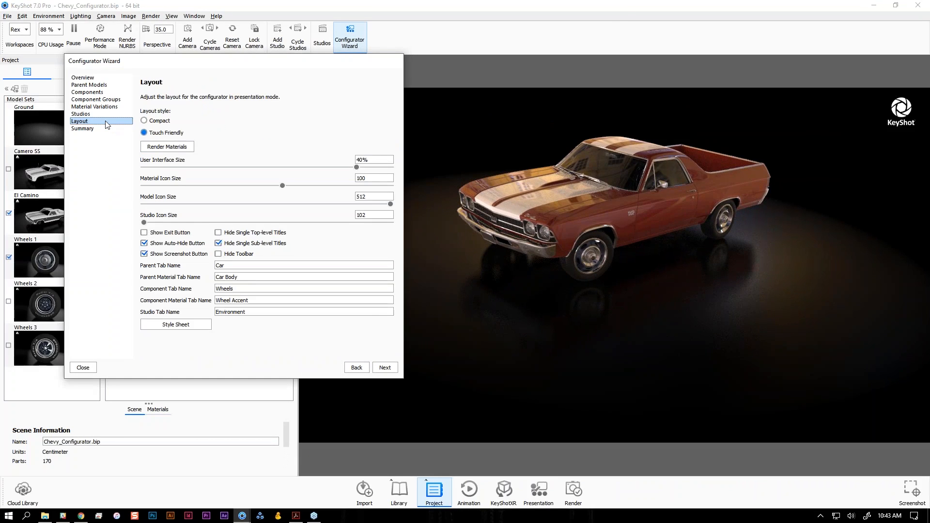
left_click(165, 124)
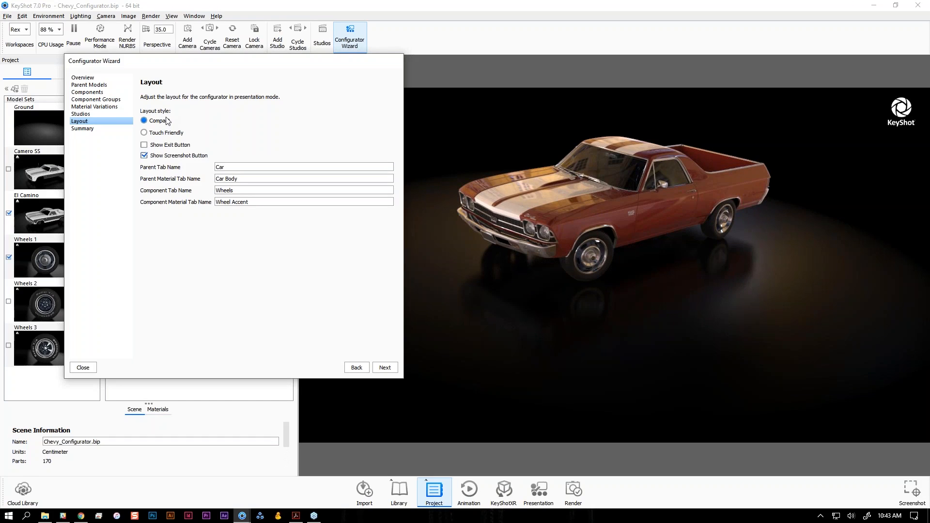
left_click(390, 370)
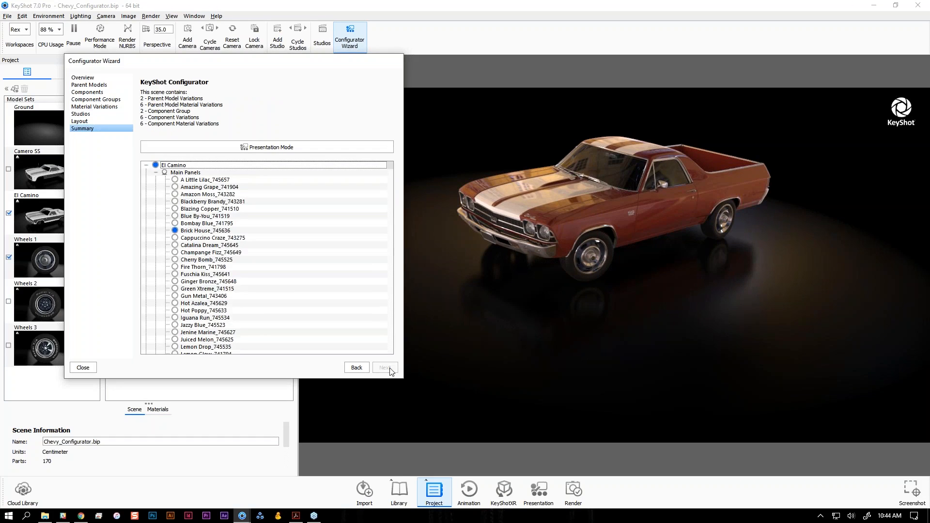
left_click(341, 147)
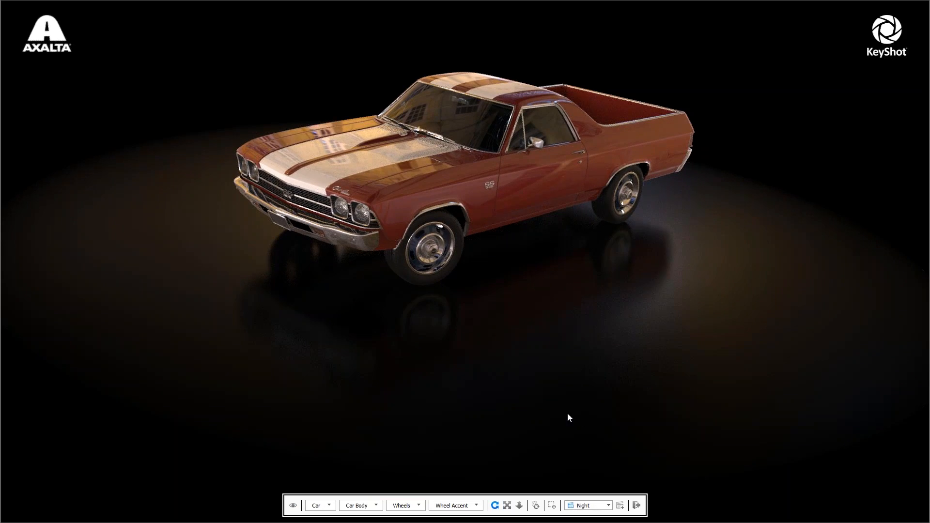
- Switch the car to Camero SS and look through the paint choices for the car body
left_click(333, 510)
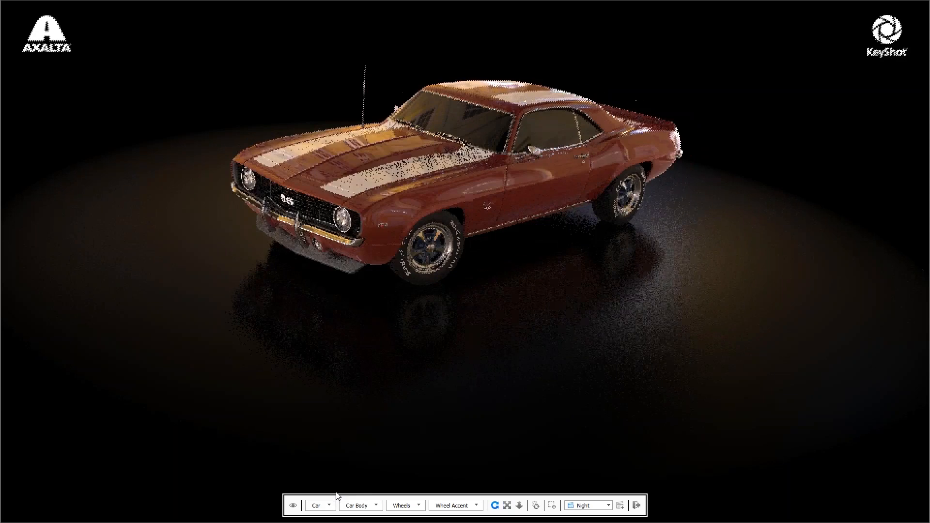
left_click(377, 506)
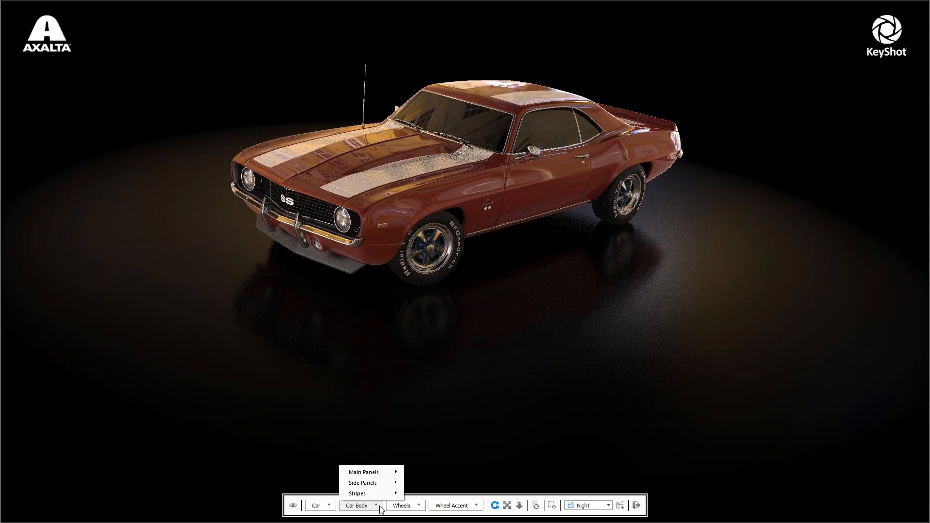
mouse_move(379, 473)
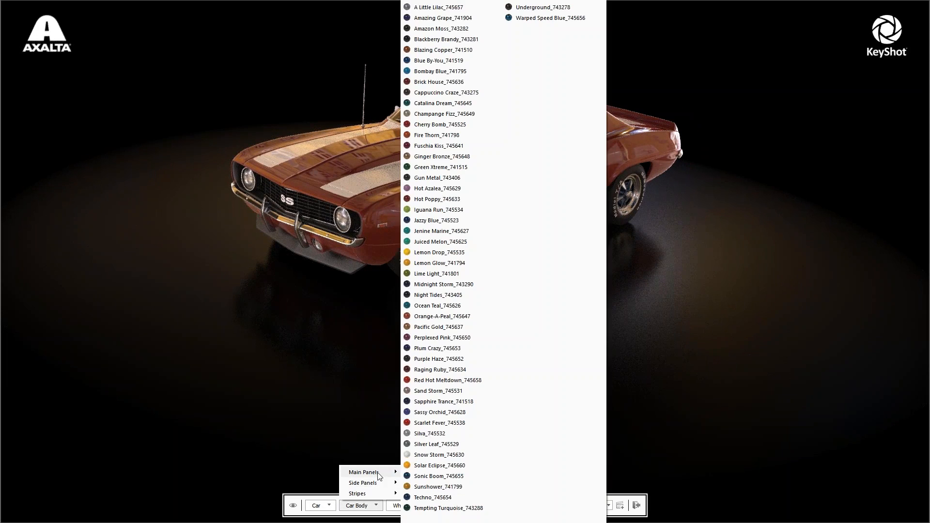
mouse_move(373, 496)
left_click(354, 509)
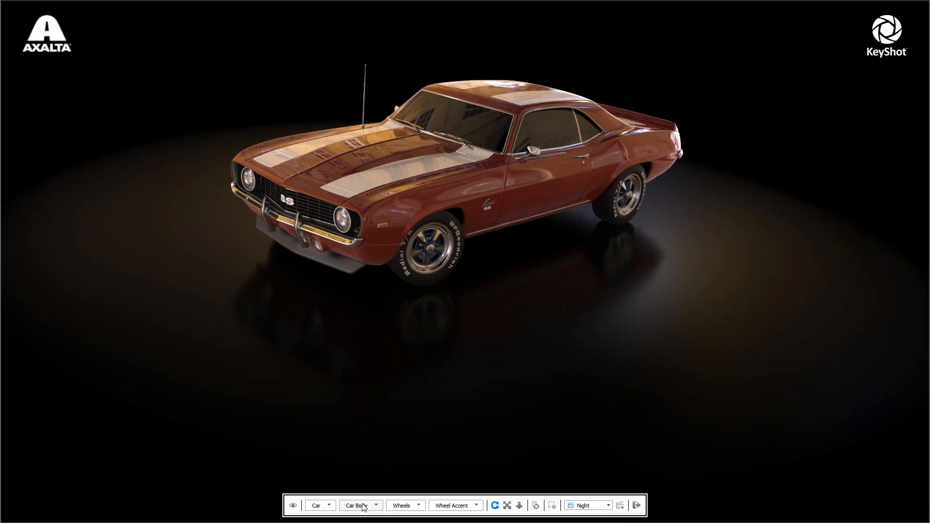
- Fit the car with Wheels 2 and look through the wheel accent paint choices
left_click(419, 506)
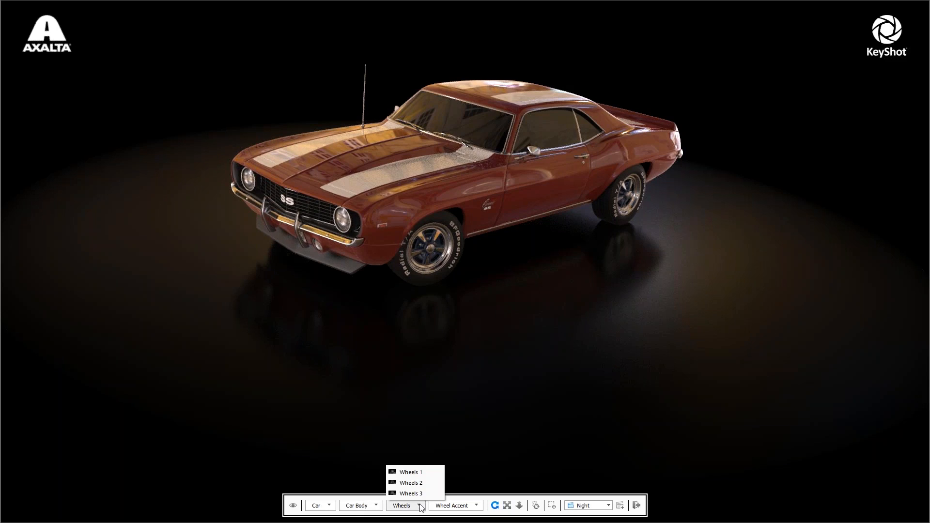
left_click(420, 491)
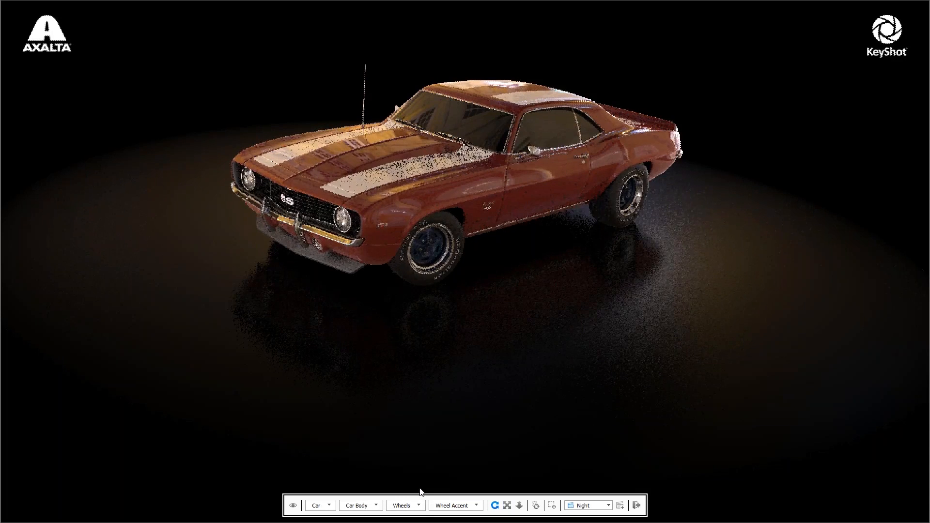
left_click(465, 505)
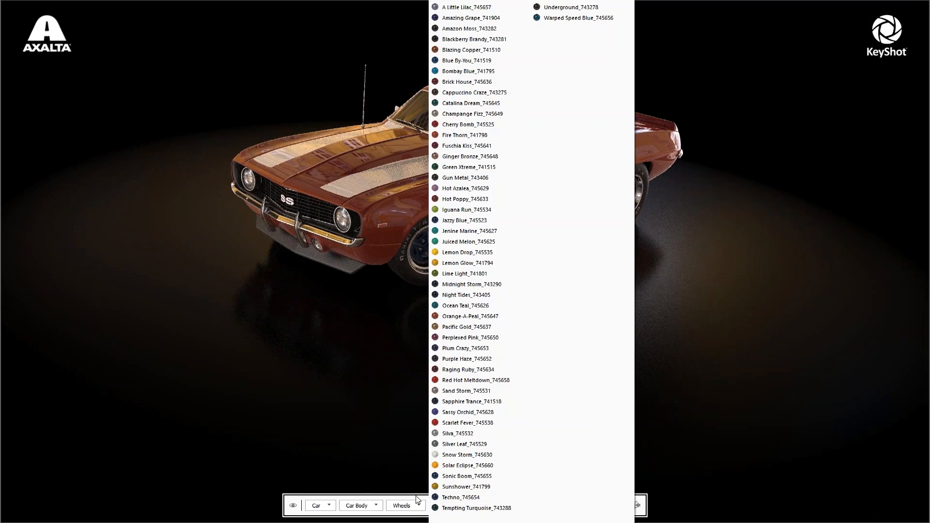
left_click(466, 508)
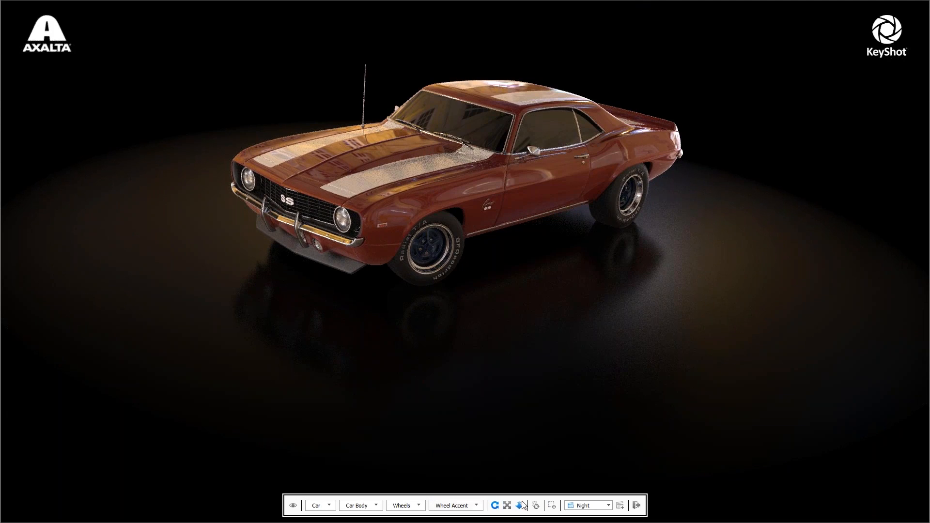
- Switch the studio to Outdoor and to Studio, and exit presentation mode
left_click(609, 509)
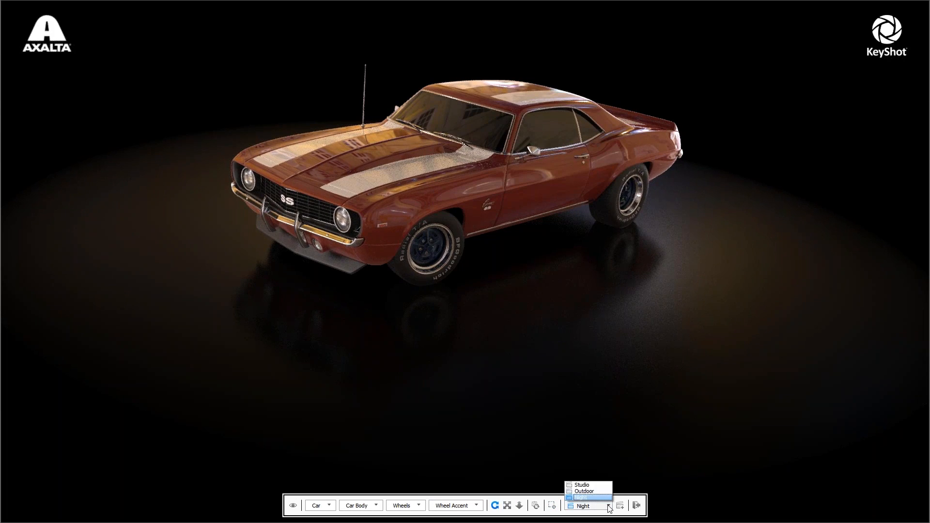
left_click(597, 491)
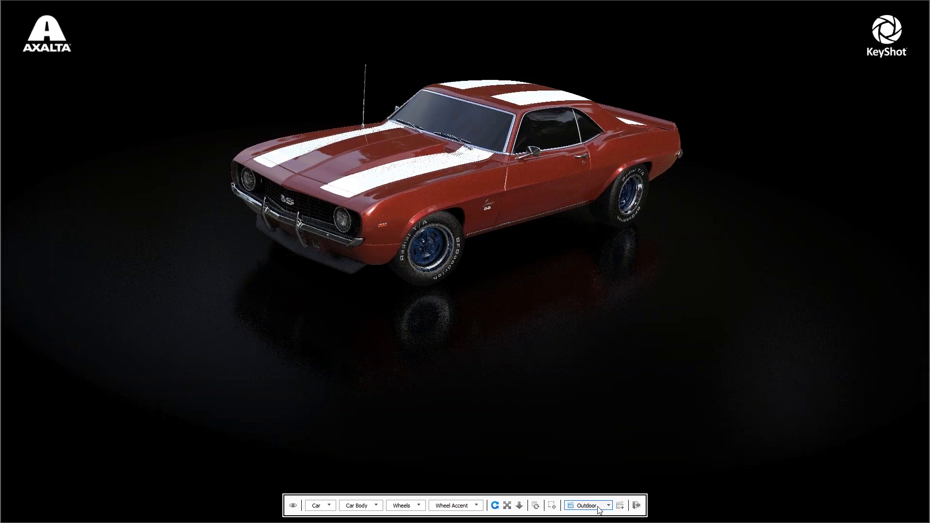
left_click(600, 508)
left_click(588, 484)
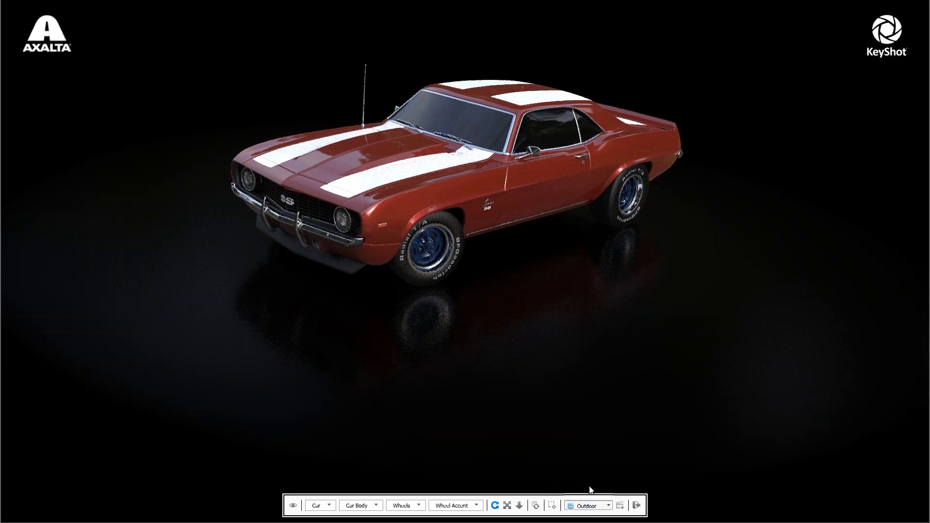
left_click(636, 506)
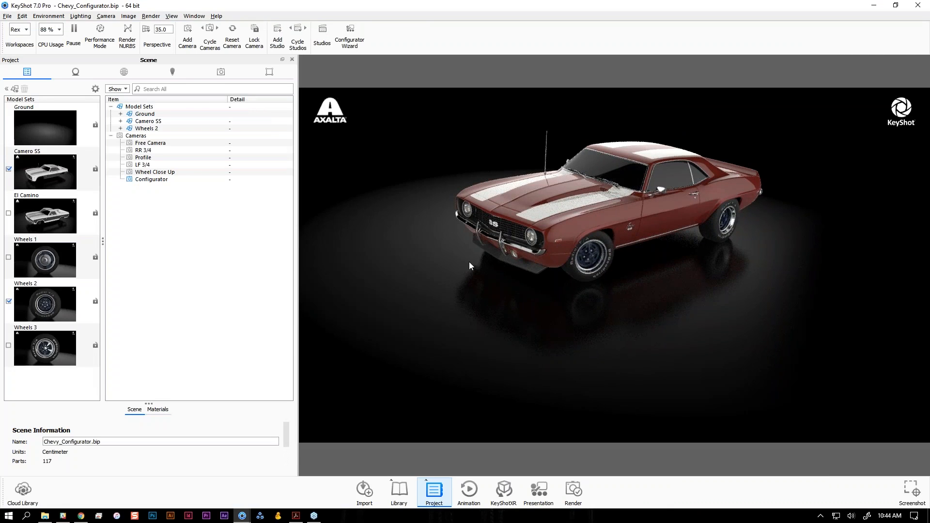
- View the car closer up and compare it under the scene's Outdoor and Night environments
left_click_drag(501, 266, 503, 293)
scroll(499, 278, "up", 2)
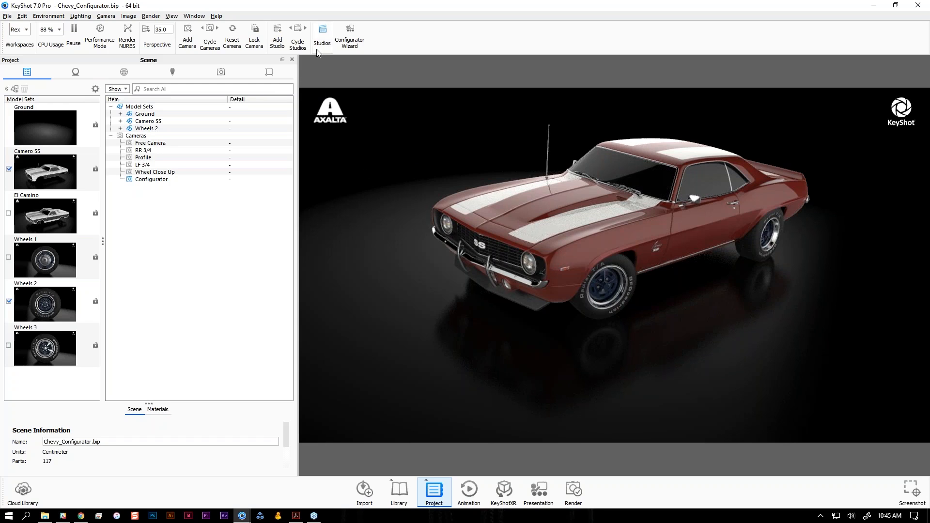
left_click(124, 72)
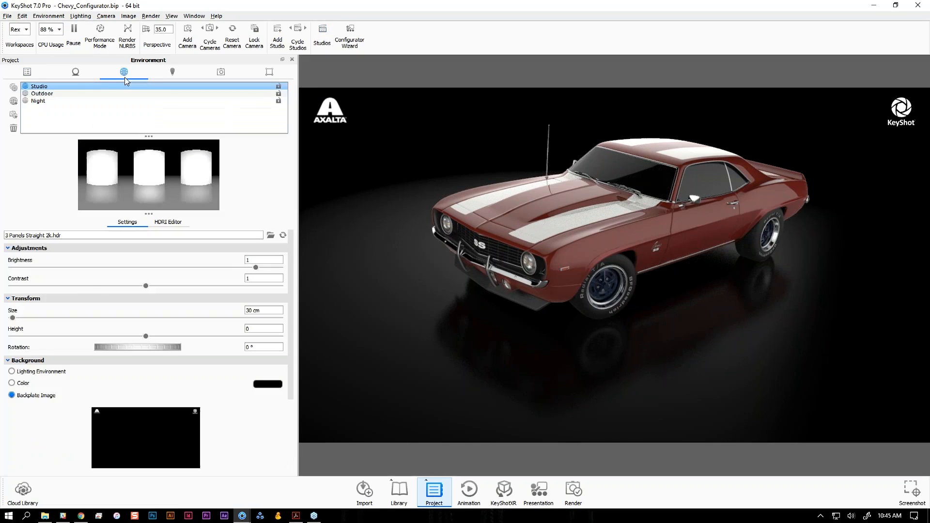
left_click(41, 93)
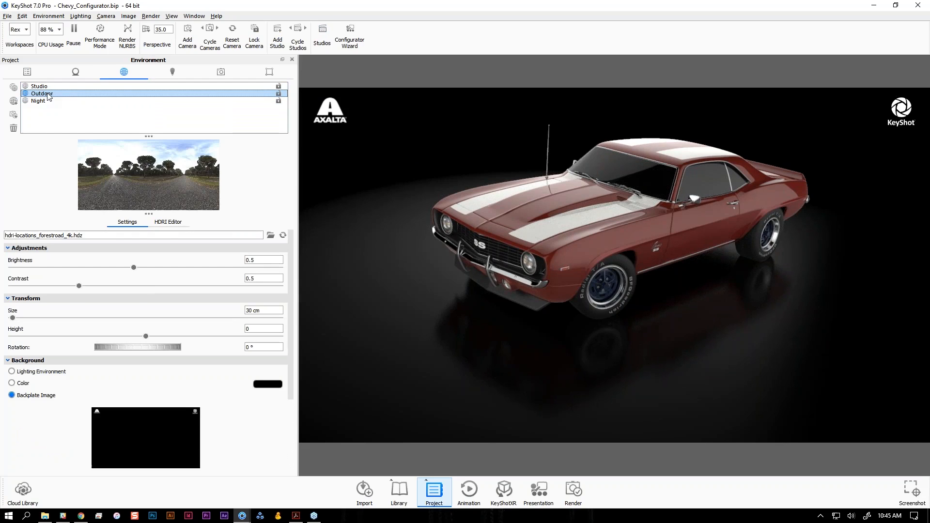
left_click(49, 100)
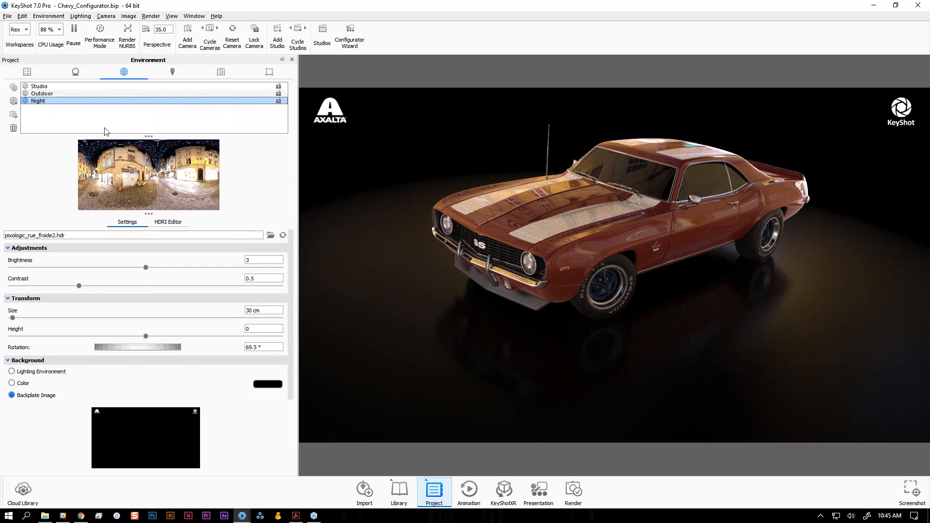
- Add Aversis_Industrial-port-old_3k from the library's outdoor environments to the scene and make it the active environment
left_click(399, 490)
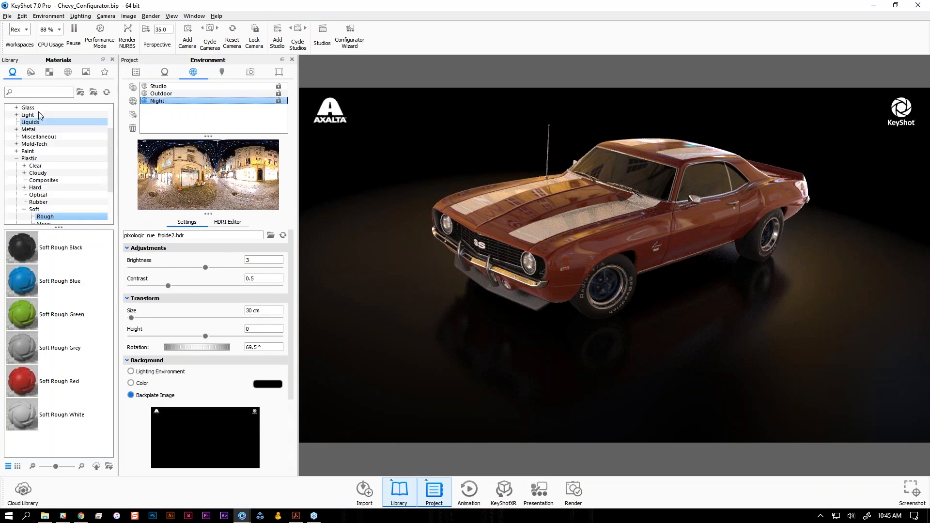
left_click(68, 71)
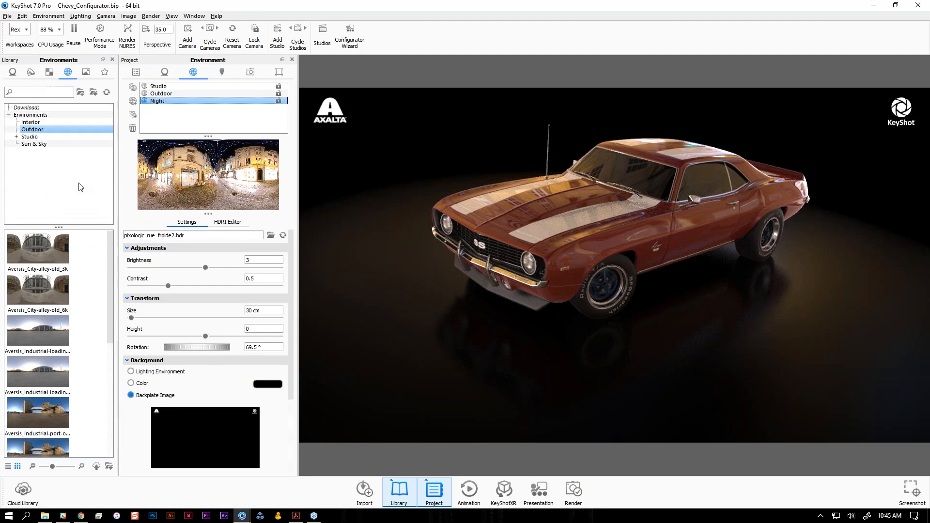
scroll(97, 321, "down", 3)
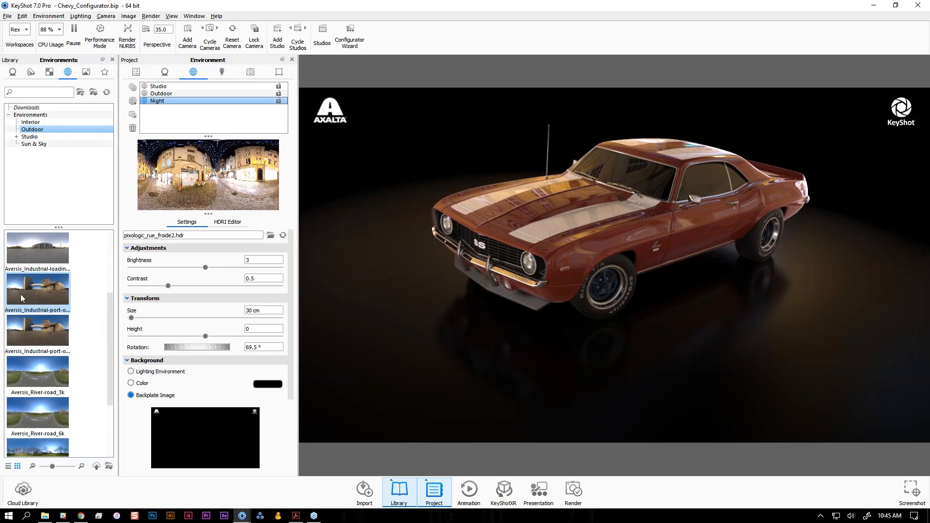
left_click_drag(21, 298, 172, 122)
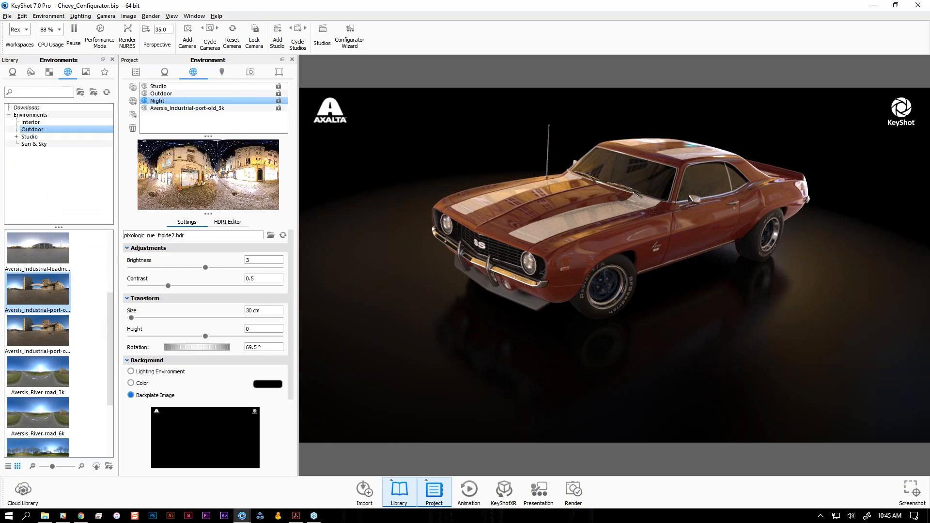
left_click(187, 108)
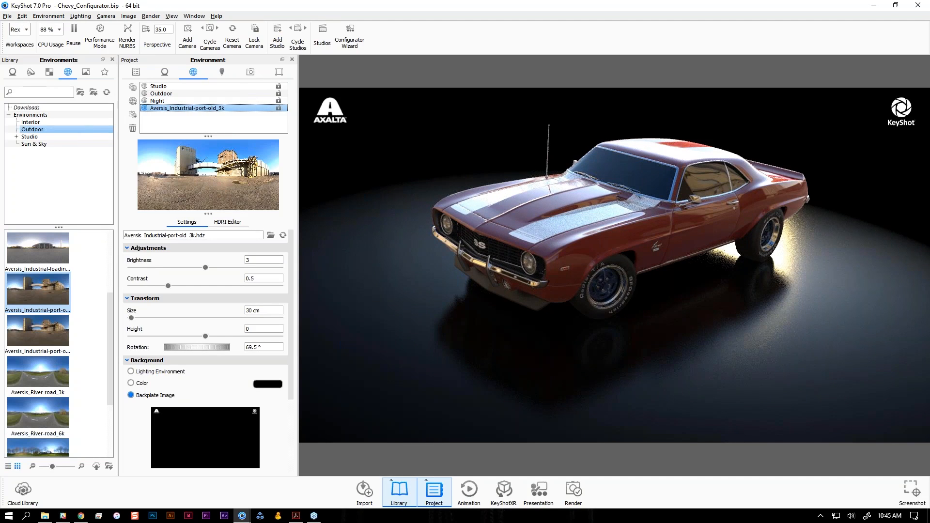
- Create a studio named Port that stores only the industrial port environment, excluding the camera and ignoring its unsaved changes
left_click(325, 38)
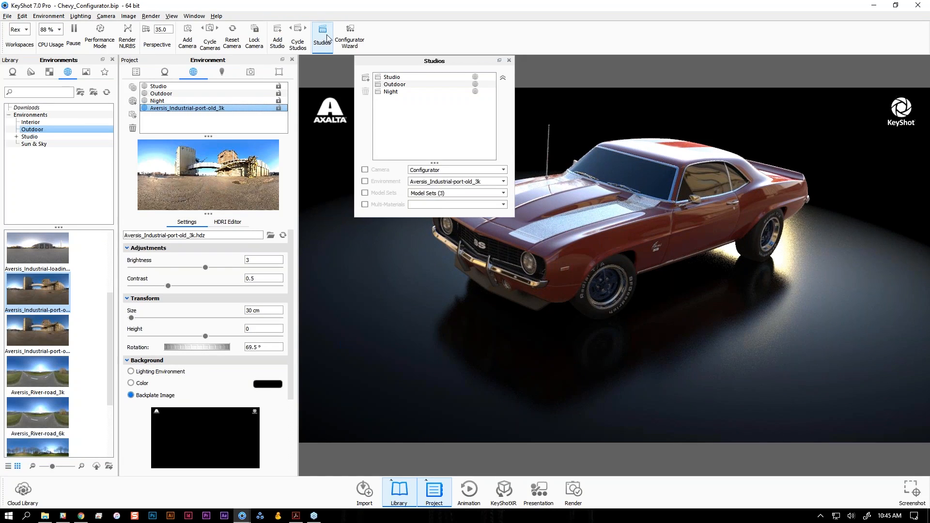
left_click(366, 79)
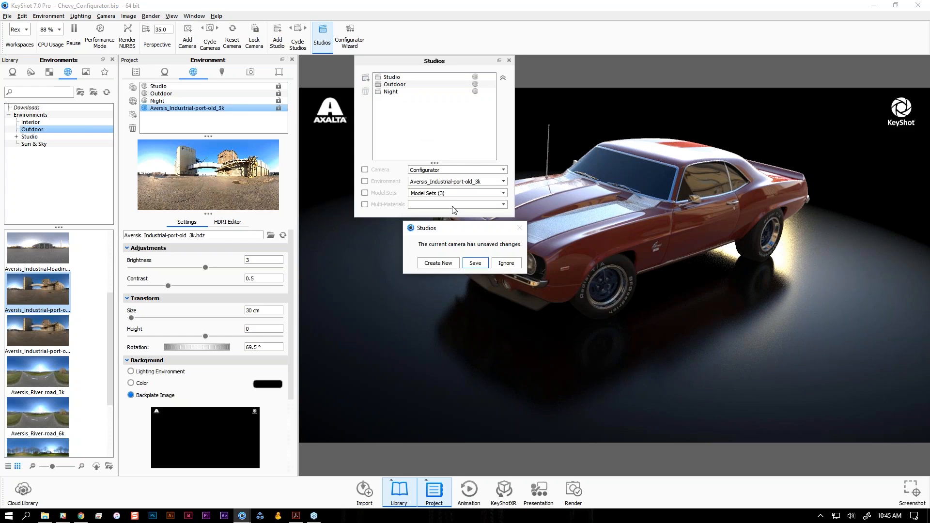
left_click(510, 264)
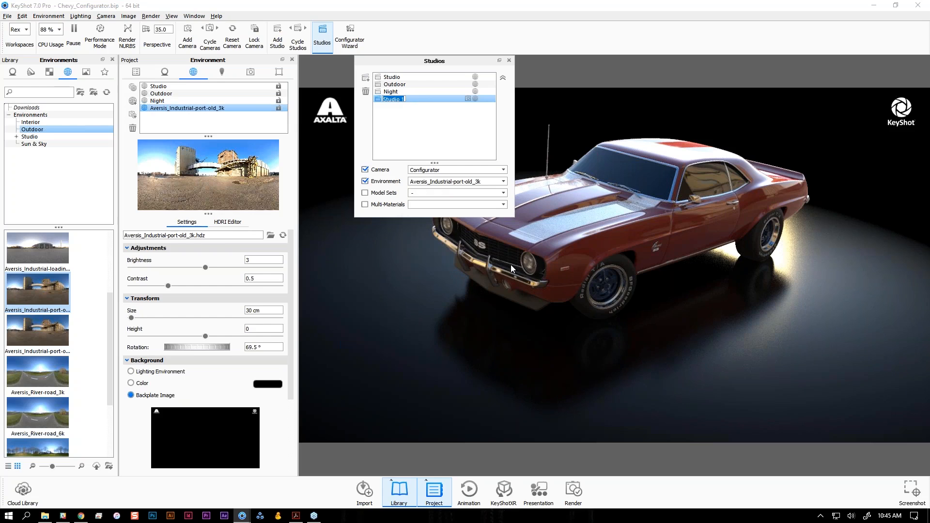
left_click(364, 170)
right_click(396, 99)
left_click(414, 106)
type("Port")
key("Return")
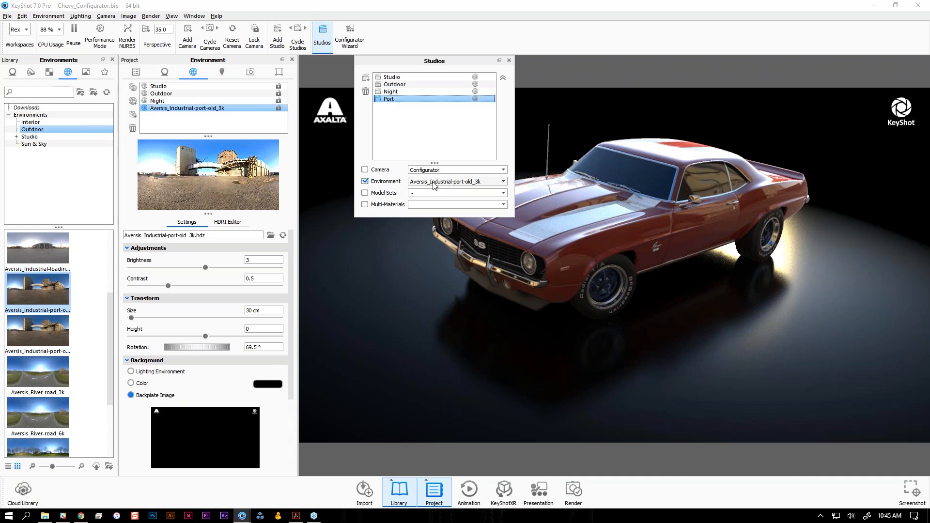
- Include the Port studio in the Configurator Wizard's selected studios
left_click(356, 43)
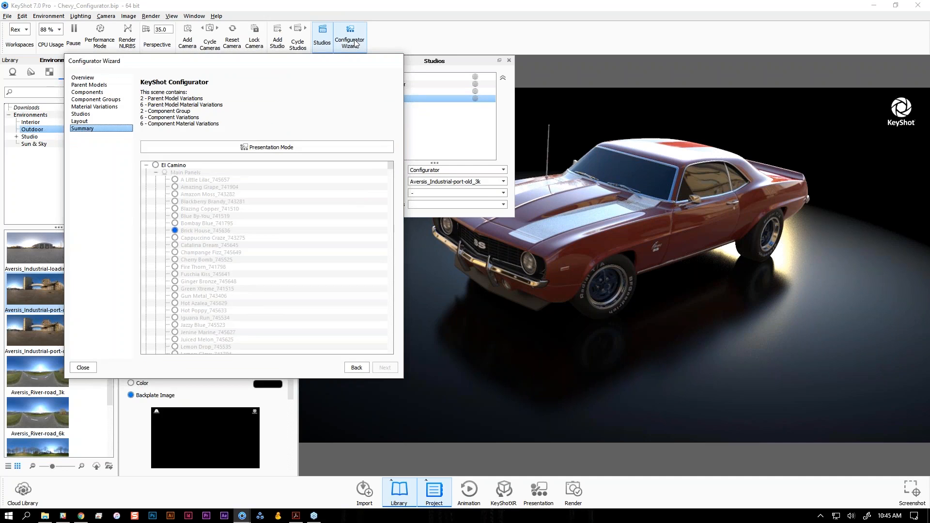
left_click(105, 117)
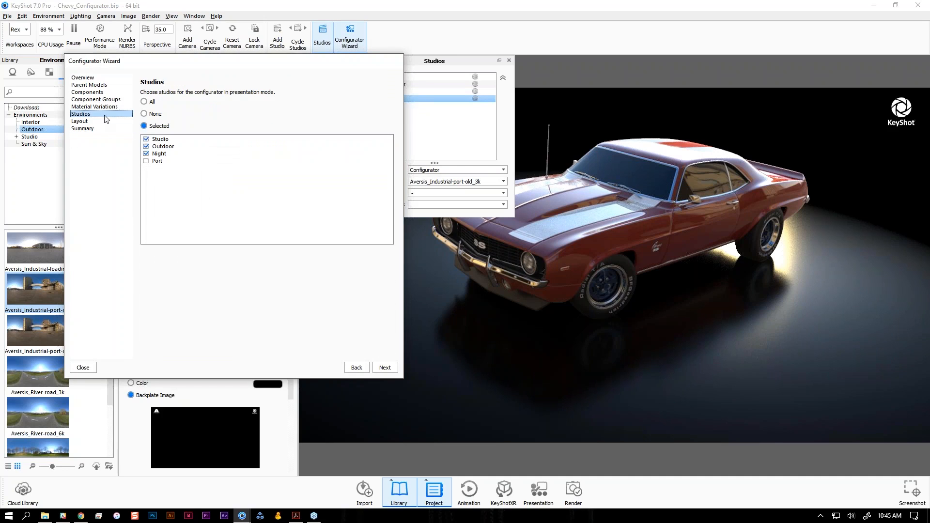
left_click(146, 162)
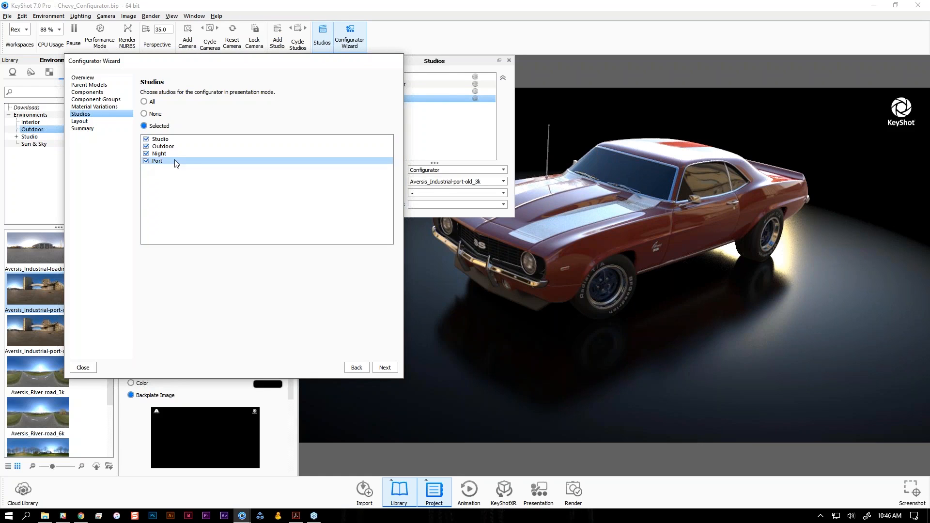
- Set the configurator's layout style to Touch Friendly and launch presentation mode
left_click(384, 368)
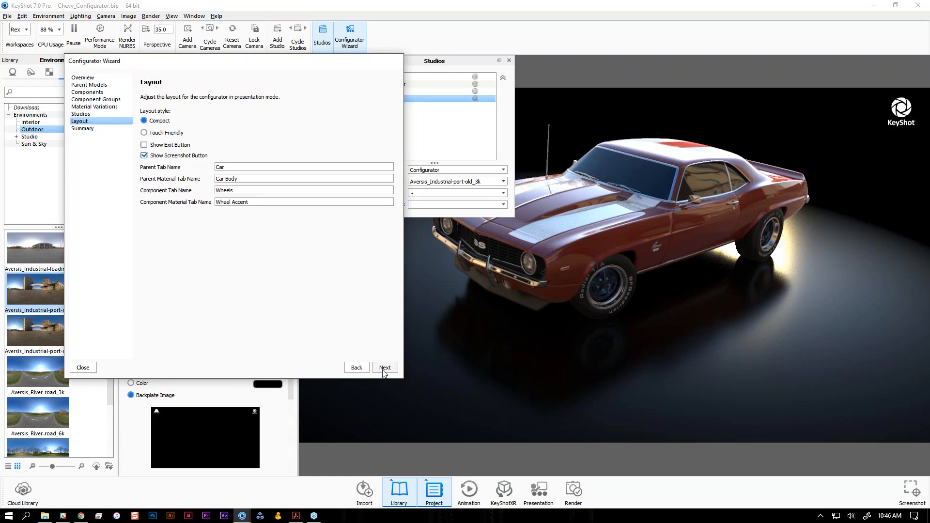
left_click(385, 368)
left_click(367, 368)
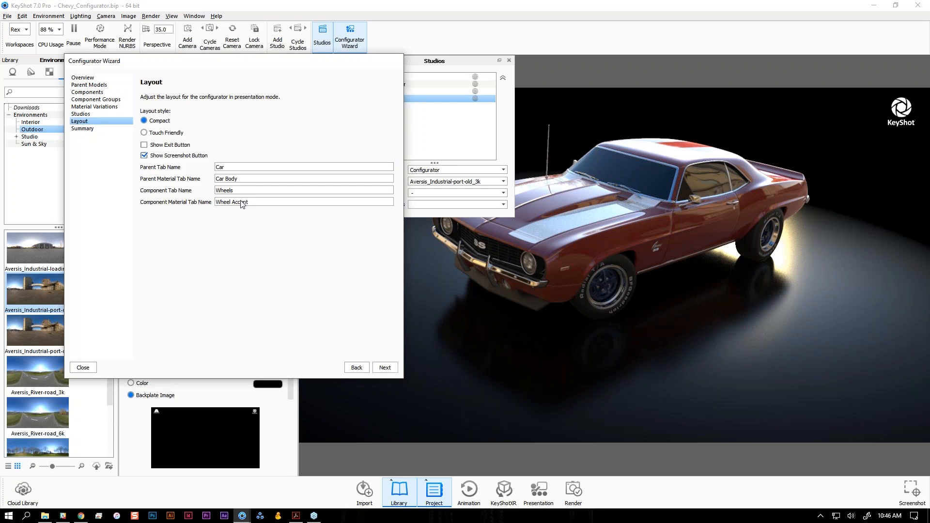
left_click(177, 135)
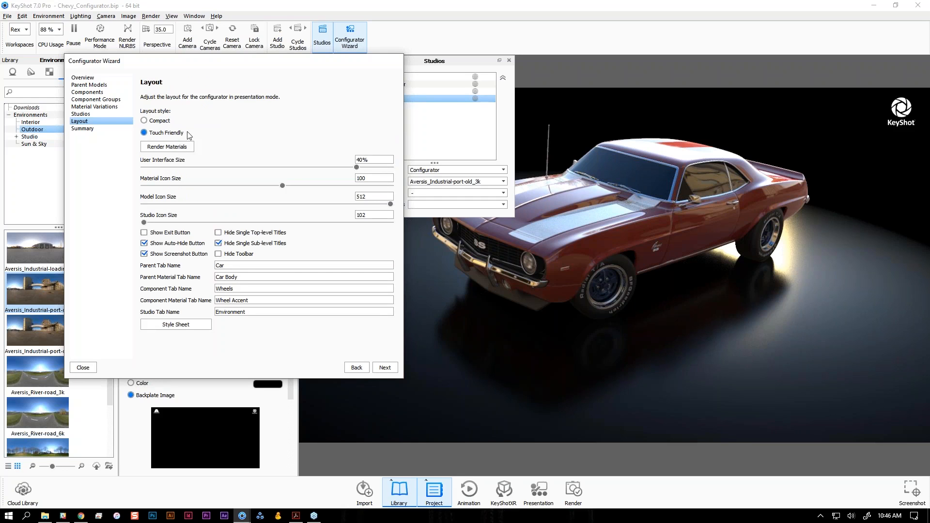
left_click(385, 368)
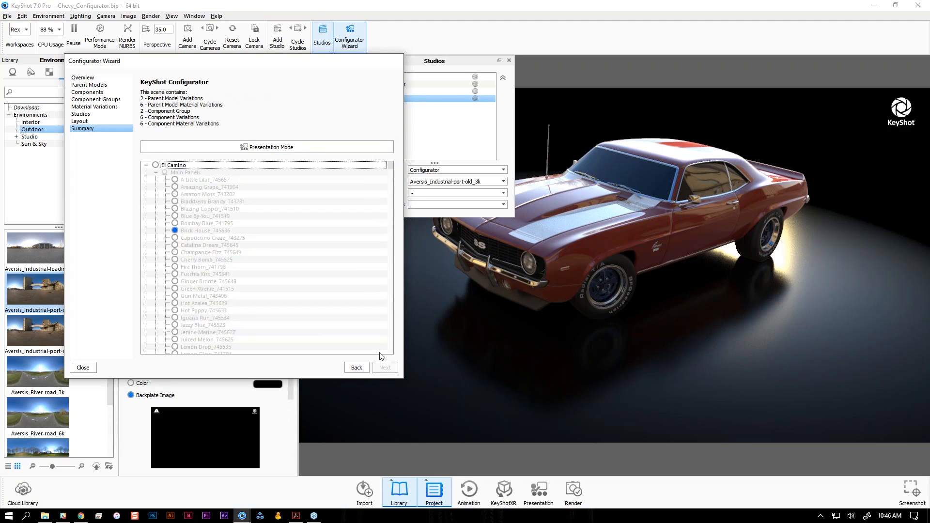
left_click(292, 146)
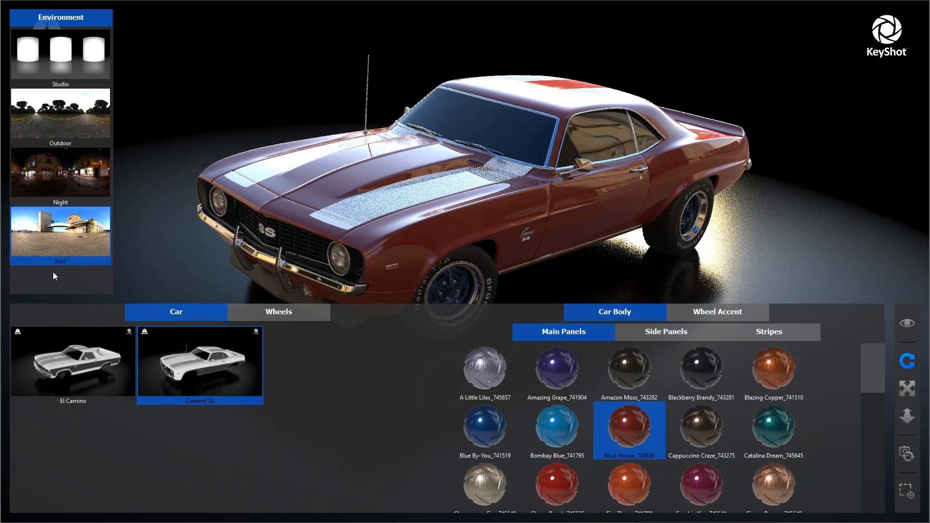
- Switch the environment through Night and Outdoor to Studio, and view the car from a lower angle
left_click(79, 183)
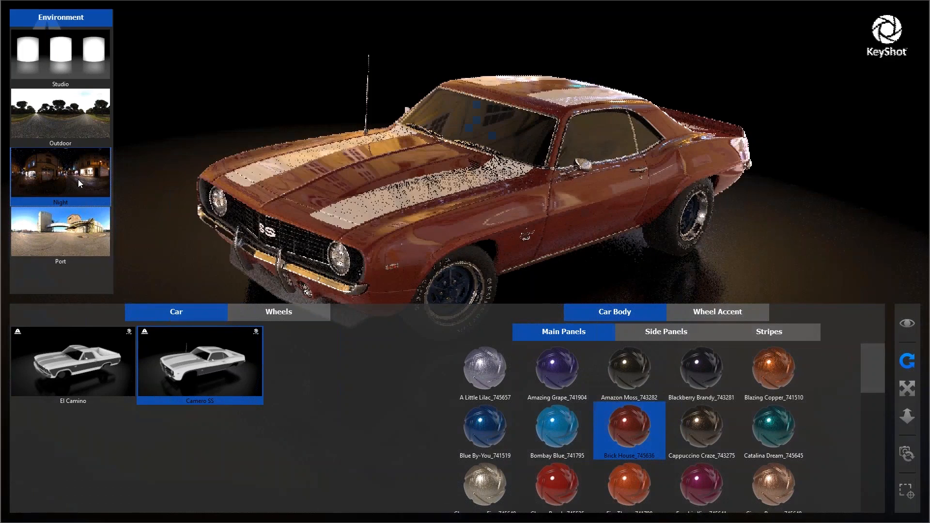
left_click(77, 124)
left_click(89, 71)
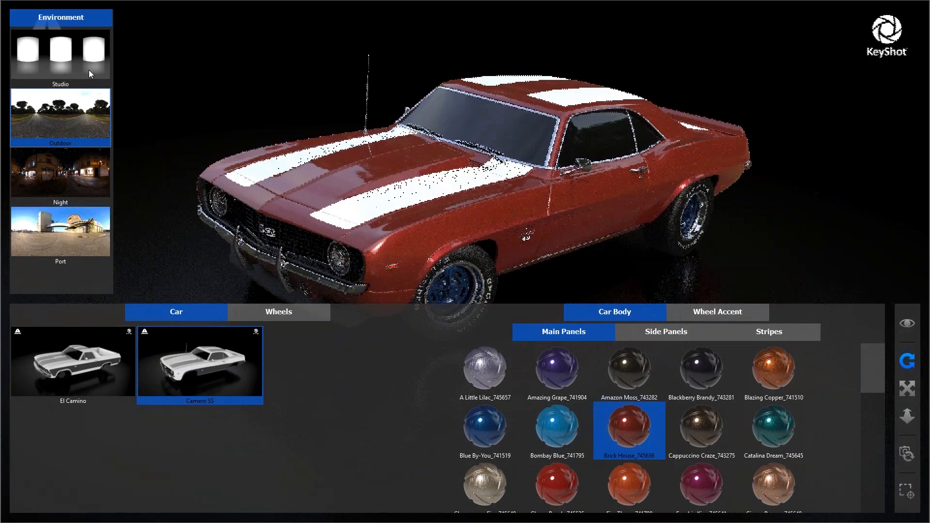
left_click_drag(455, 208, 541, 243)
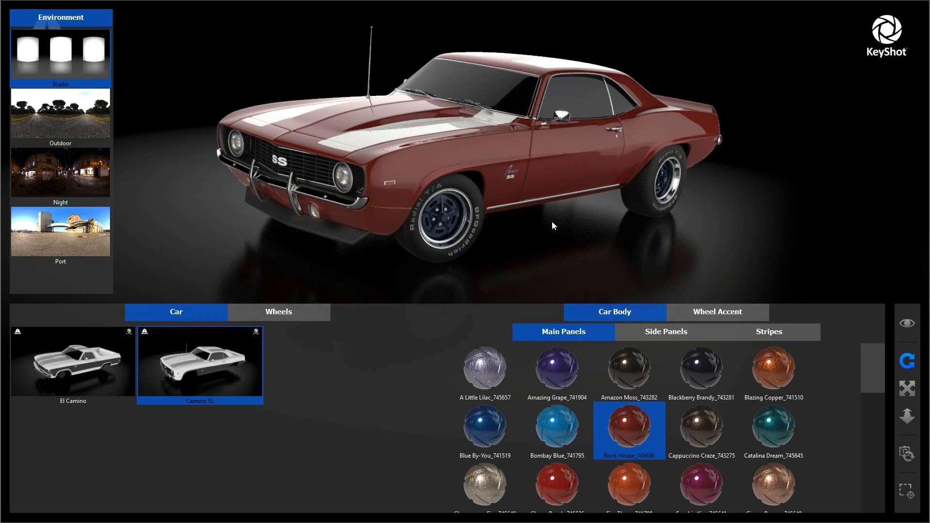
- Paint the car body's main panels with Snow Storm_745630
scroll(679, 431, "down", 3)
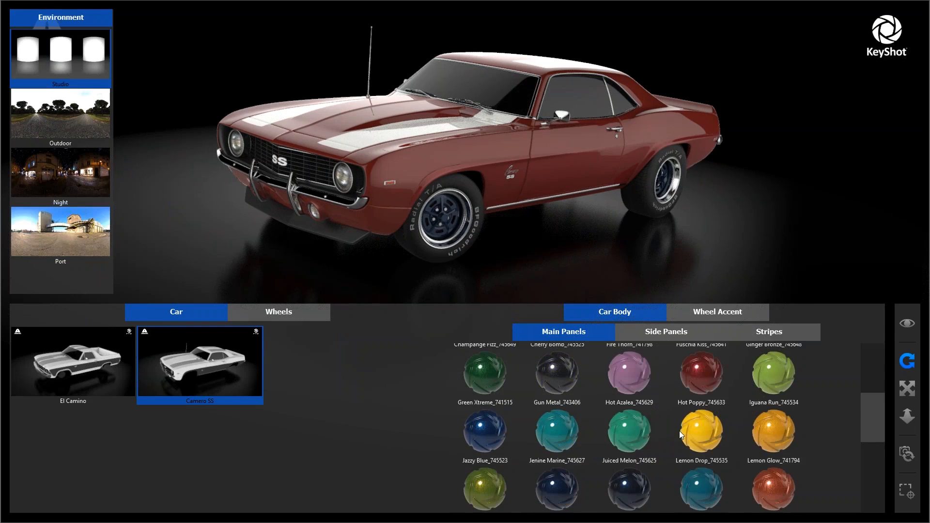
scroll(679, 431, "down", 3)
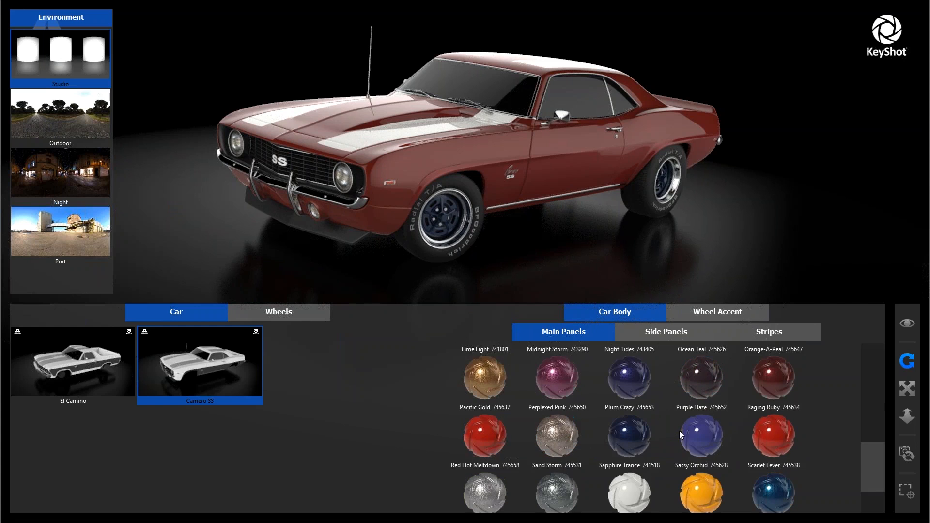
left_click(627, 483)
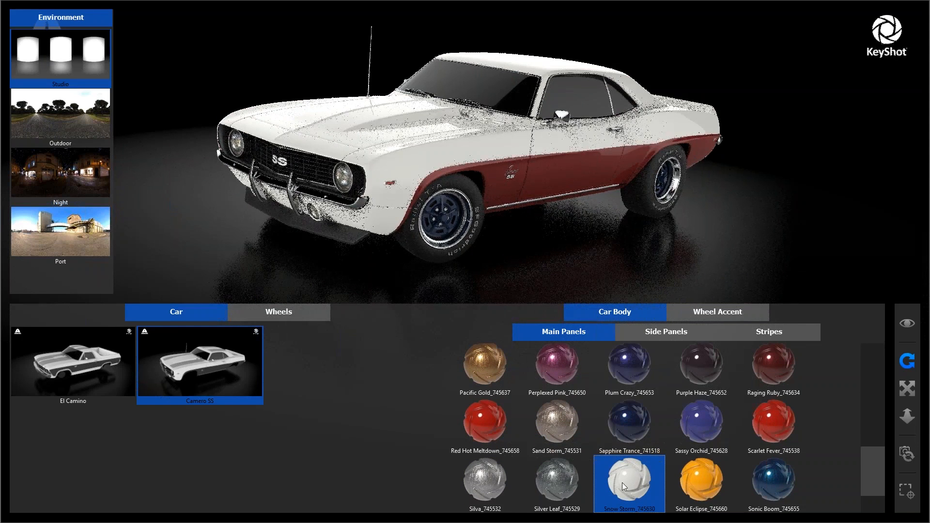
- Paint the car body's side panels and stripes with Gun Metal_743406
left_click(669, 333)
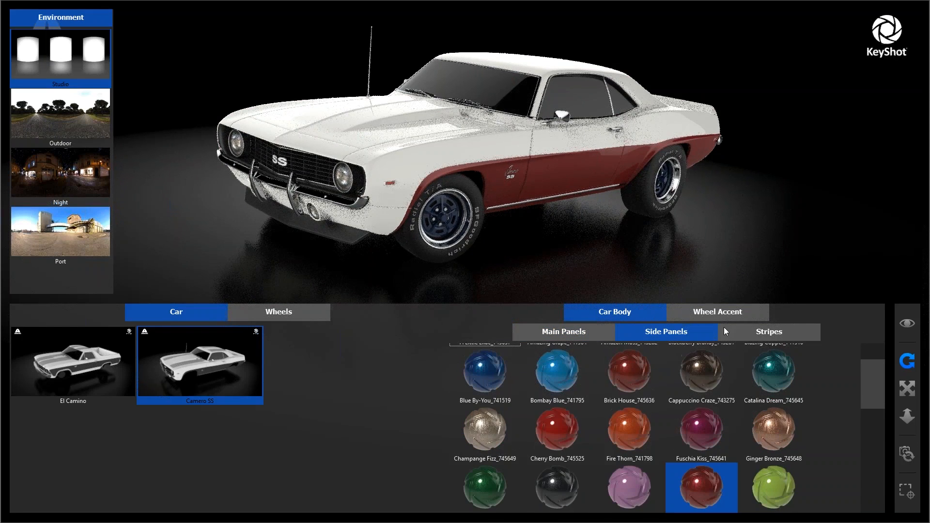
scroll(652, 427, "down", 2)
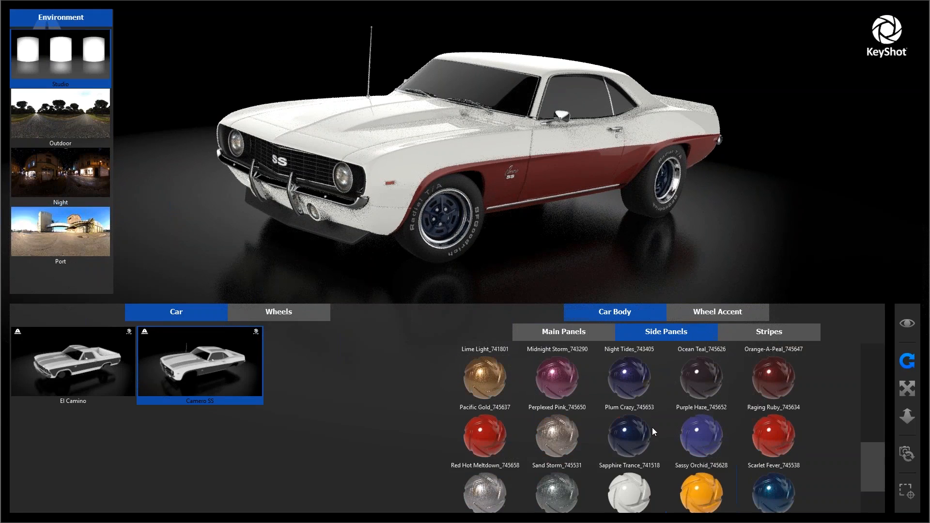
left_click(573, 391)
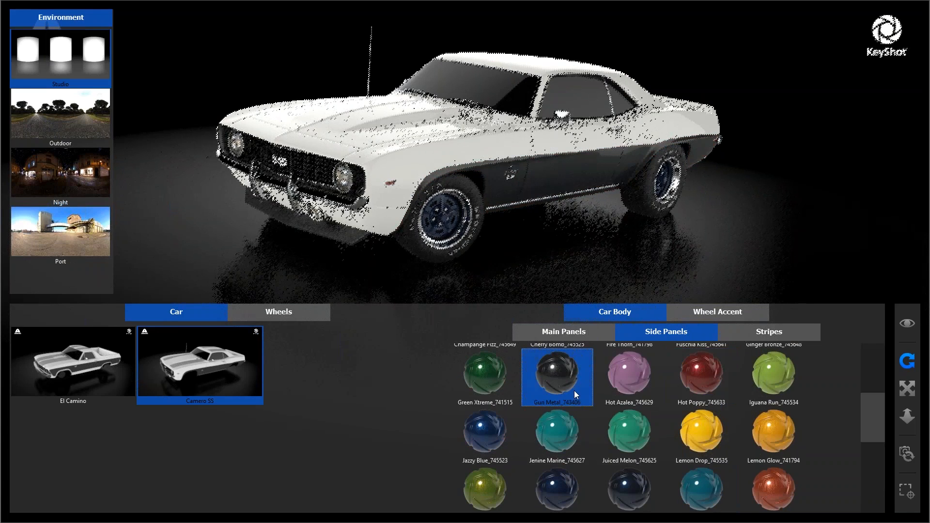
left_click(757, 332)
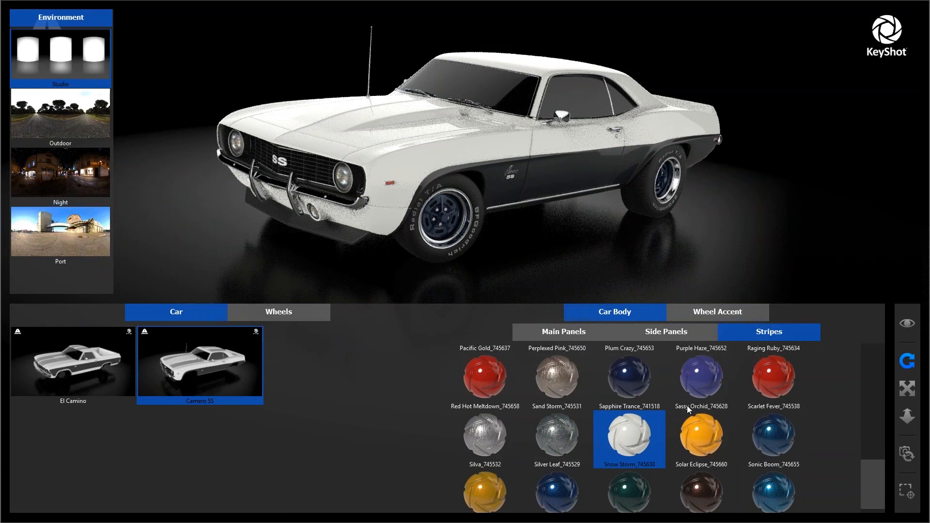
scroll(686, 409, "up", 2)
scroll(687, 411, "up", 3)
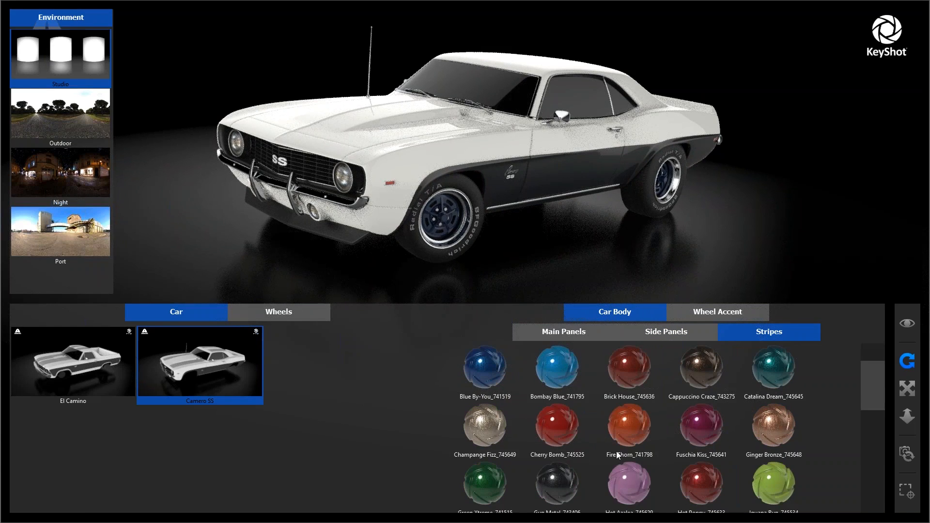
left_click(563, 486)
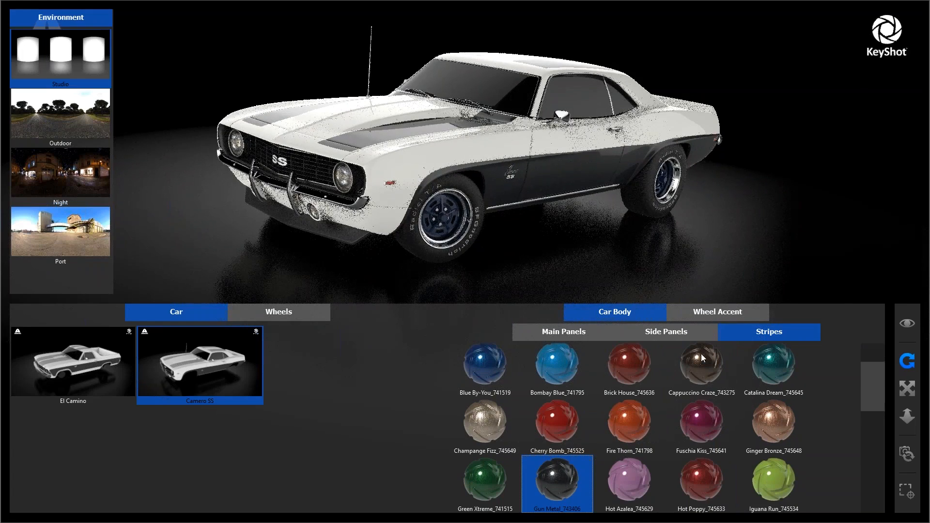
- Set the wheel accent material to Gun Metal_743406 and exit presentation mode
left_click(714, 313)
scroll(563, 364, "down", 2)
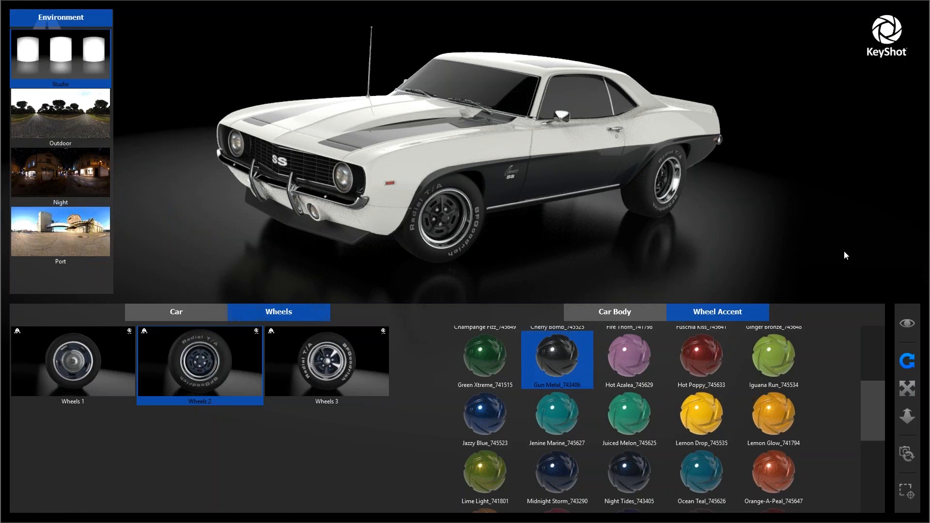
key("Escape")
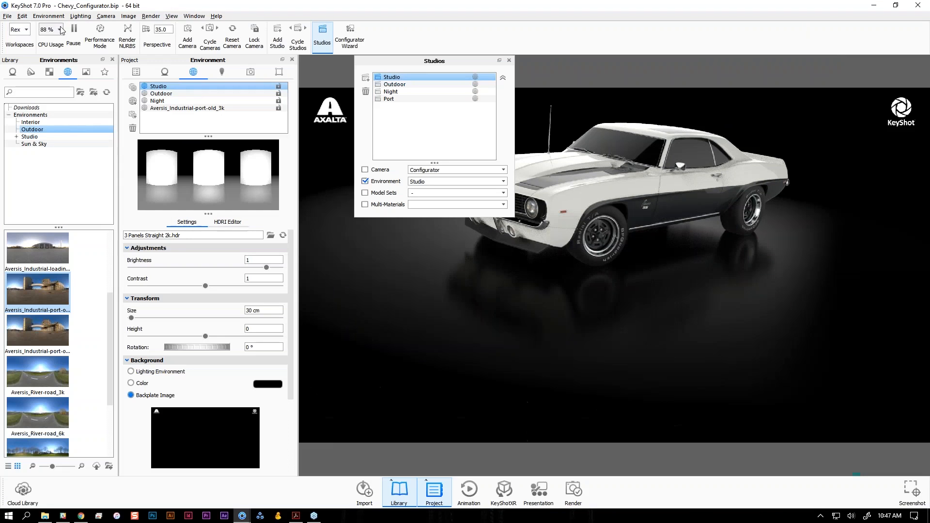
- Check the CPU usage core options, and shrink and close the Studios window
left_click(52, 29)
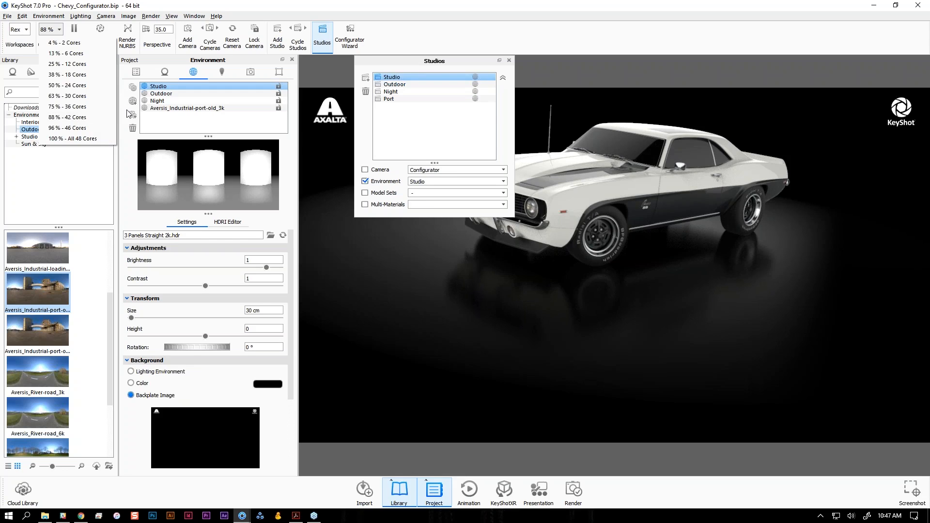
left_click_drag(413, 62, 371, 68)
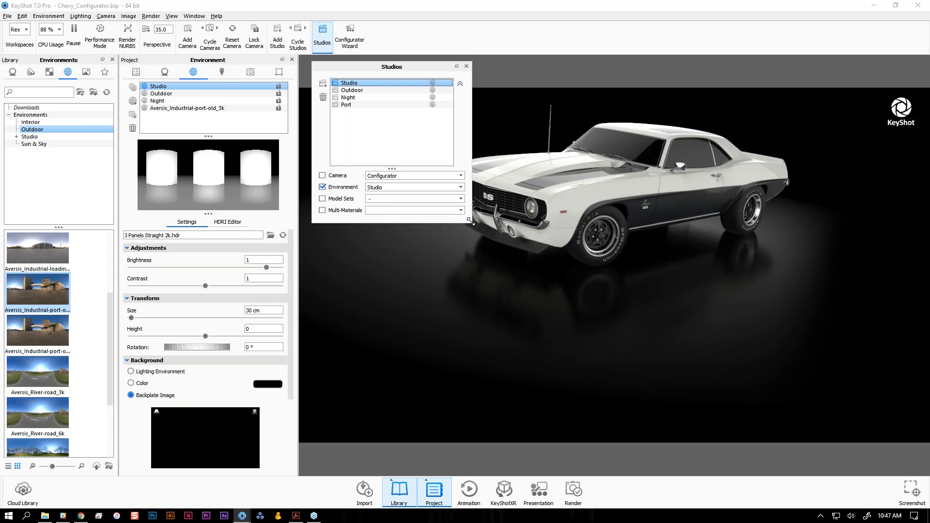
left_click_drag(470, 221, 408, 212)
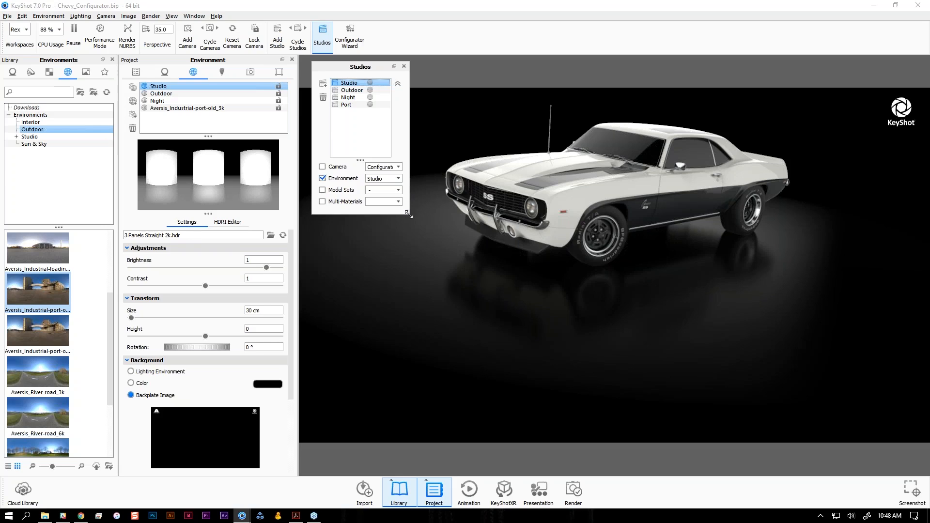
left_click_drag(407, 213, 418, 216)
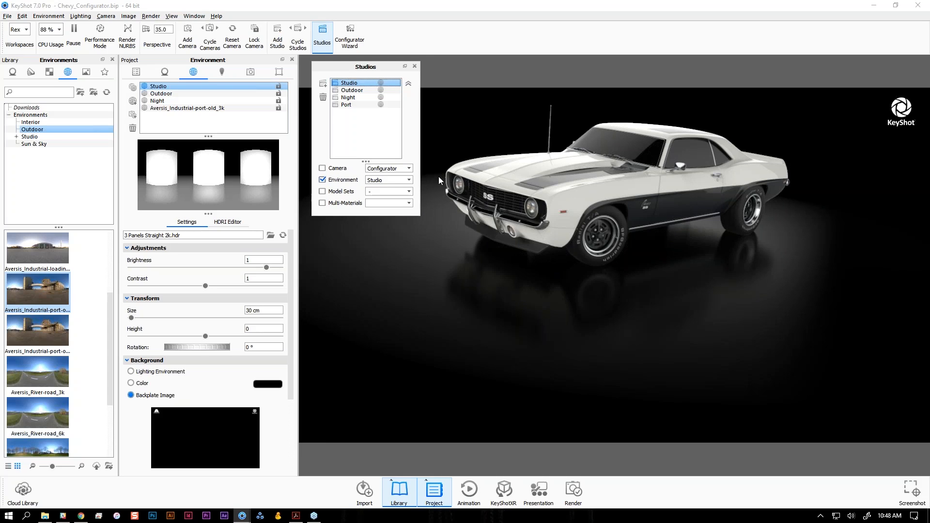
left_click(414, 66)
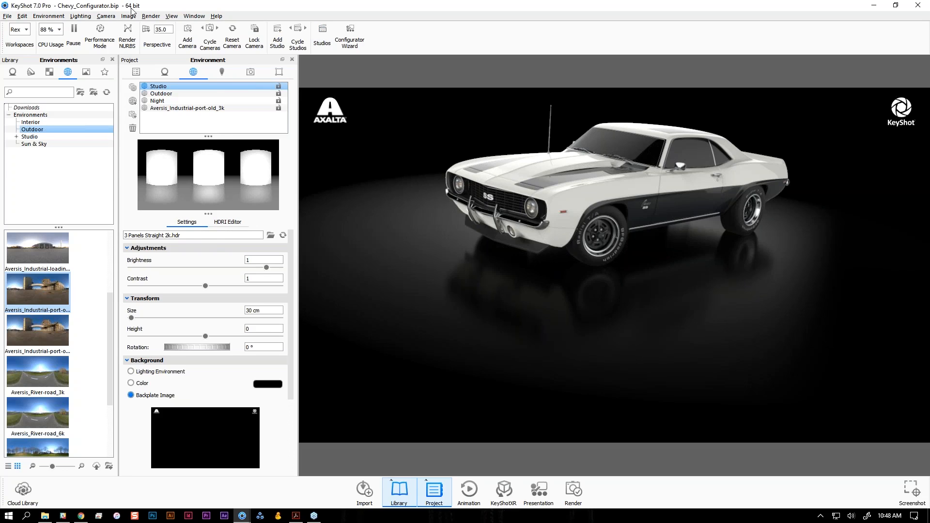
- Check the Adaptive Performance Mode option, and examine the frame rate in the heads-up display while zooming in and out on the car
left_click(106, 16)
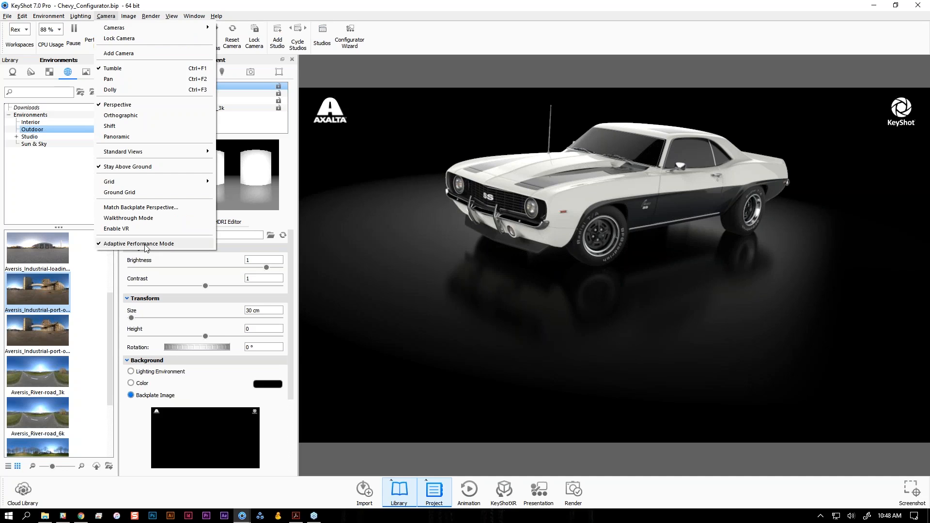
left_click(407, 250)
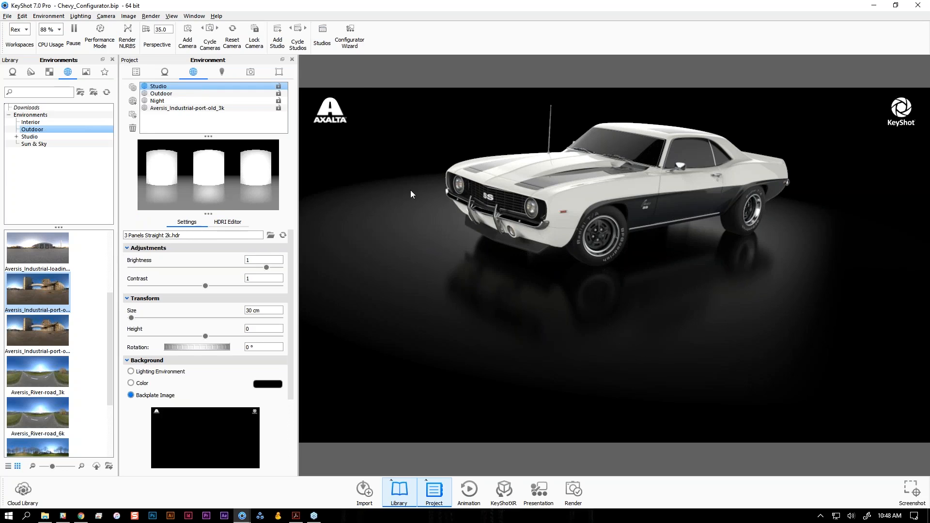
key("h")
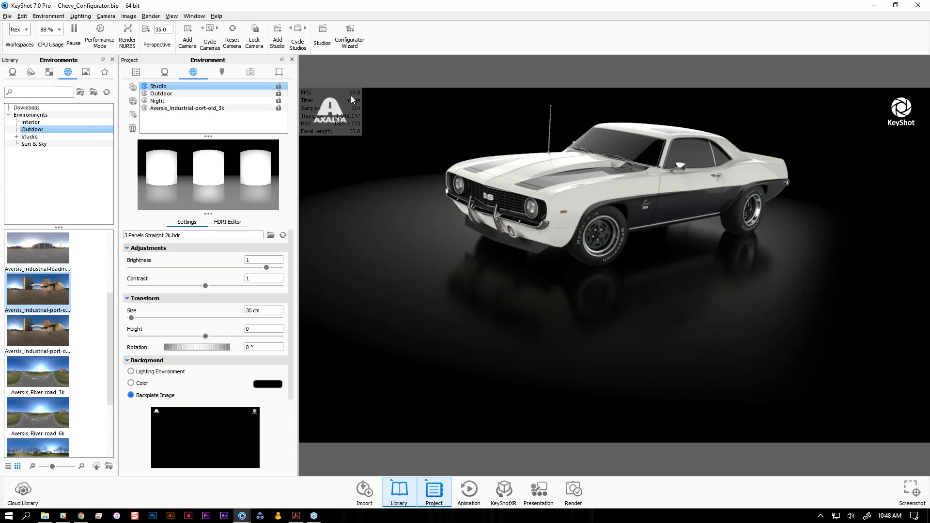
scroll(426, 155, "up", 5)
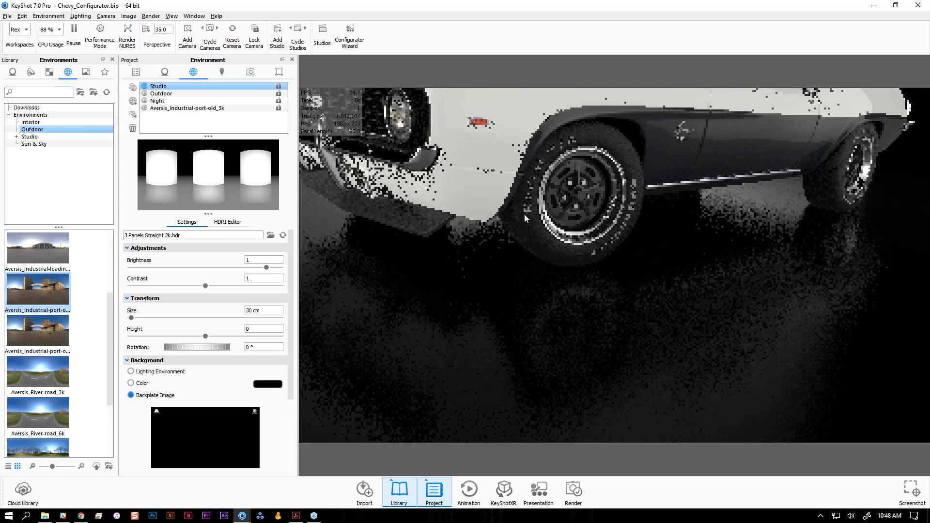
middle_click_drag(524, 214, 721, 233)
scroll(659, 269, "up", 3)
middle_click_drag(576, 246, 634, 246)
scroll(484, 215, "up", 5)
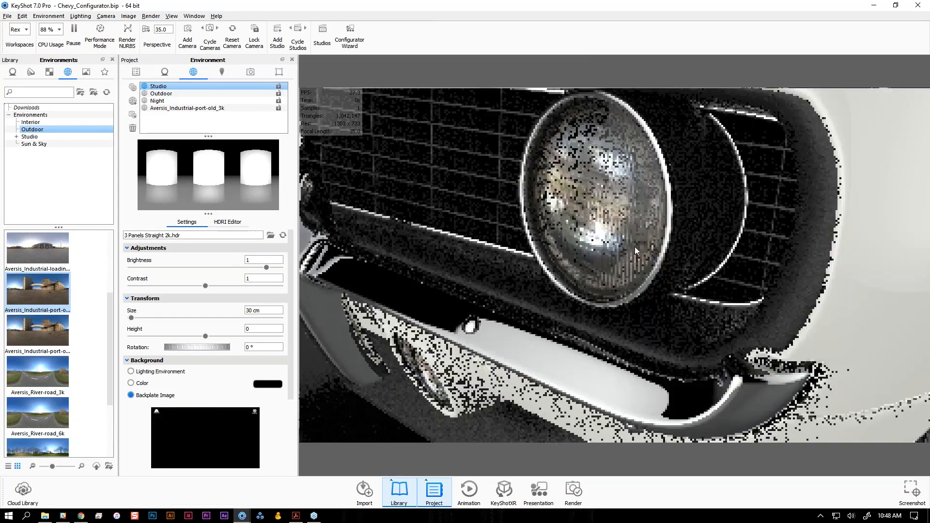
scroll(605, 252, "down", 10)
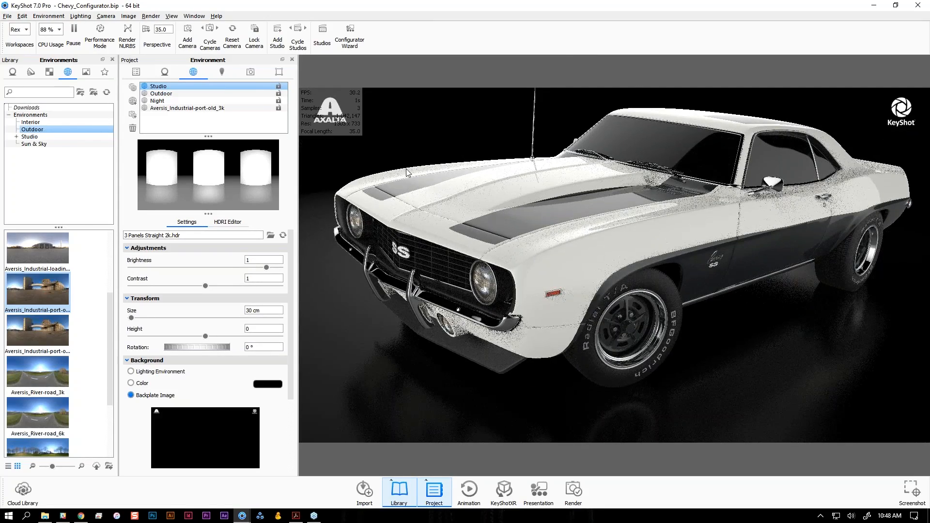
key("h")
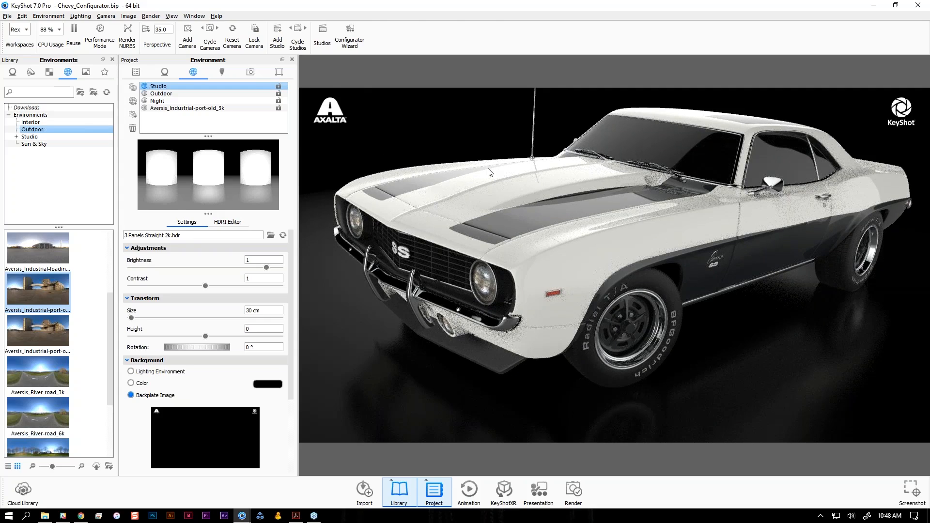
- Turn off Self Shadows in the scene's environment lighting, comparing the car with and without it
scroll(525, 185, "down", 2)
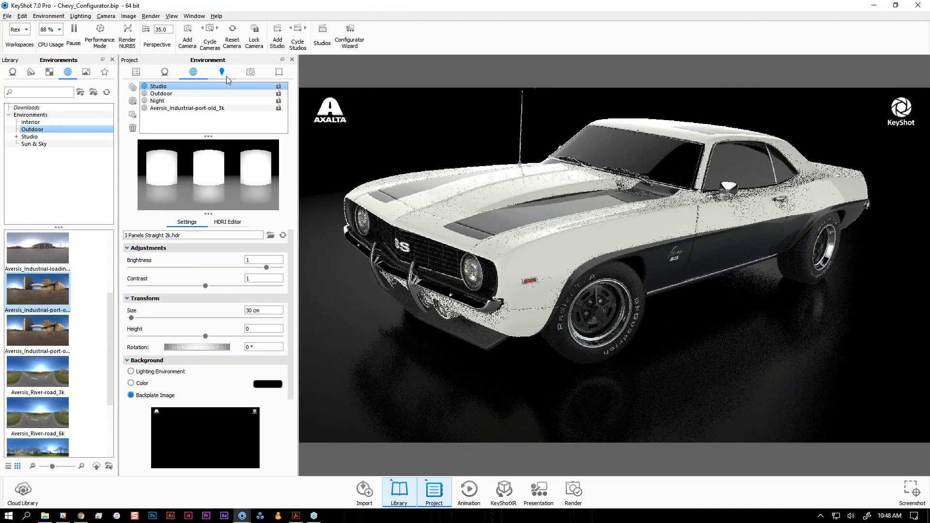
left_click(224, 76)
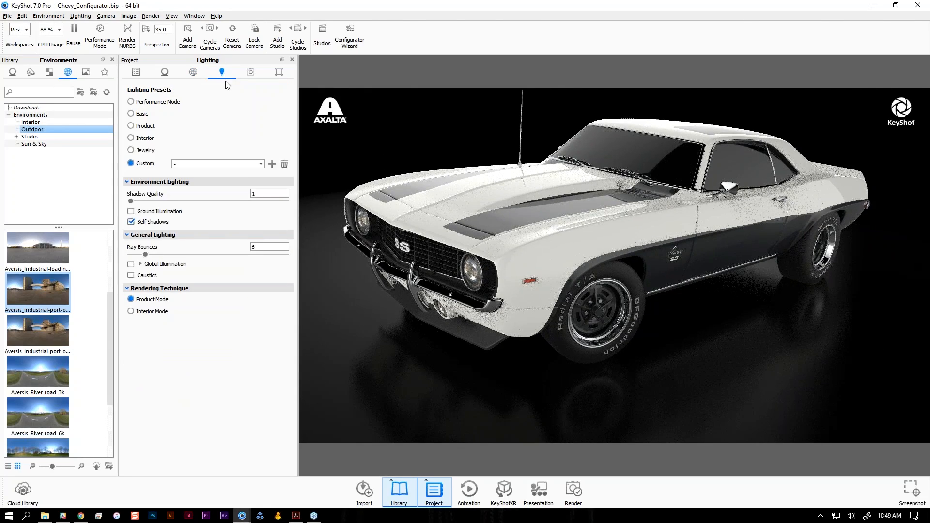
left_click(143, 224)
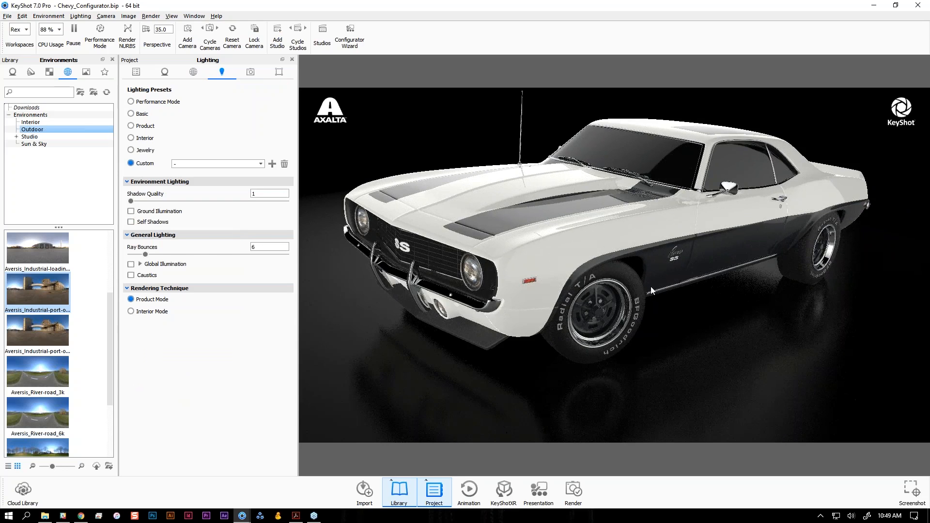
left_click(154, 224)
left_click(154, 224)
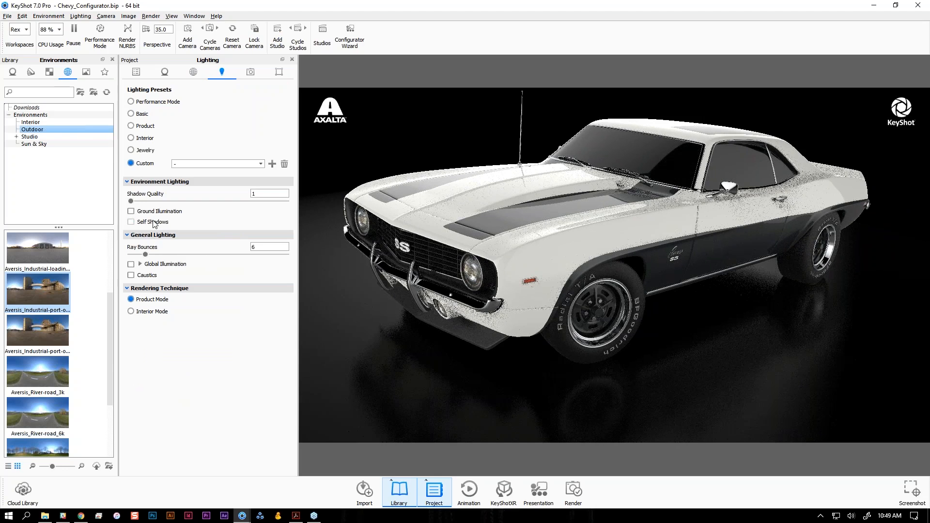
left_click_drag(710, 306, 586, 299)
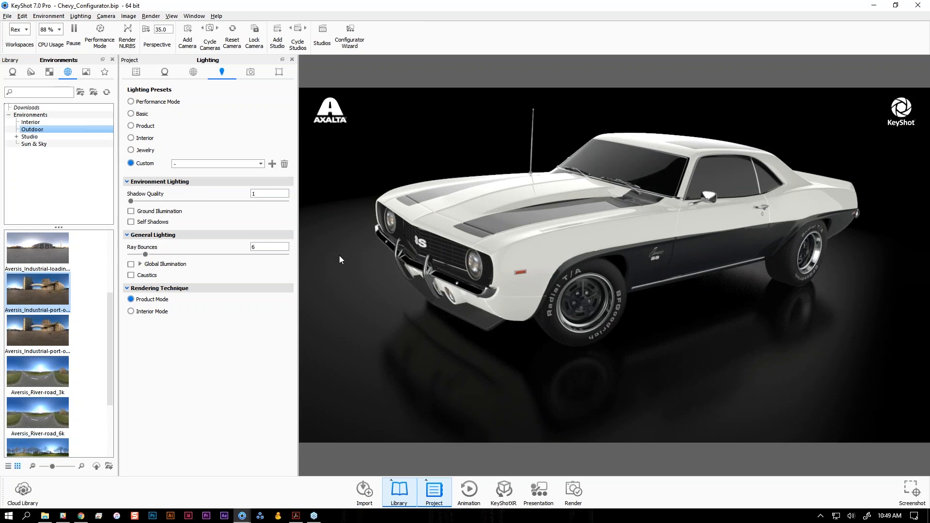
- Launch presentation mode, examine the car's real-time rendering from slightly different angles and distances, and exit the mode
left_click(536, 488)
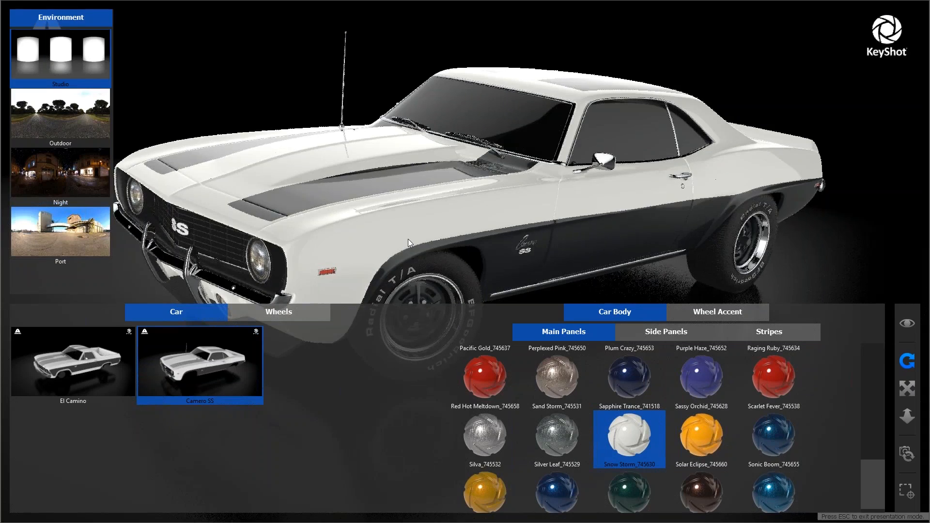
scroll(409, 242, "down", 4)
middle_click_drag(467, 248, 463, 228)
scroll(424, 234, "up", 2)
scroll(460, 218, "up", 1)
scroll(457, 231, "down", 1)
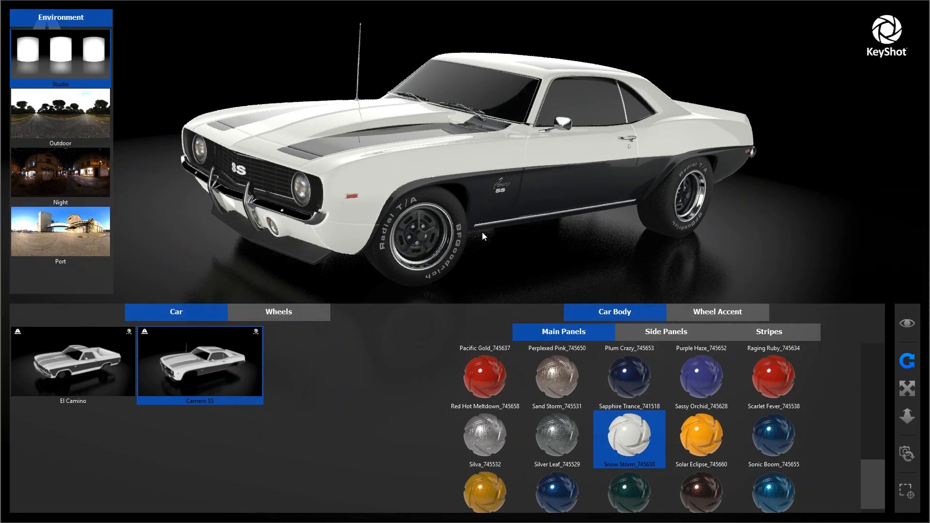
left_click_drag(481, 232, 551, 237)
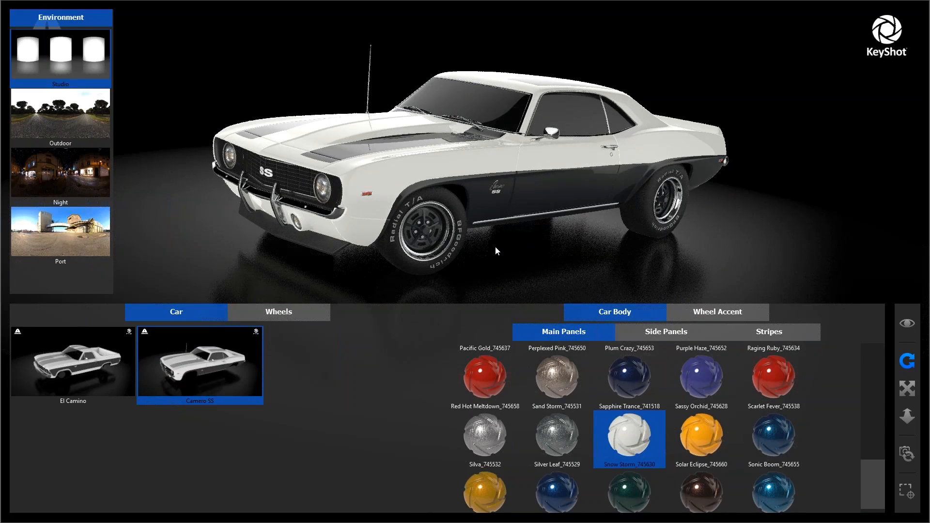
left_click_drag(488, 253, 514, 245)
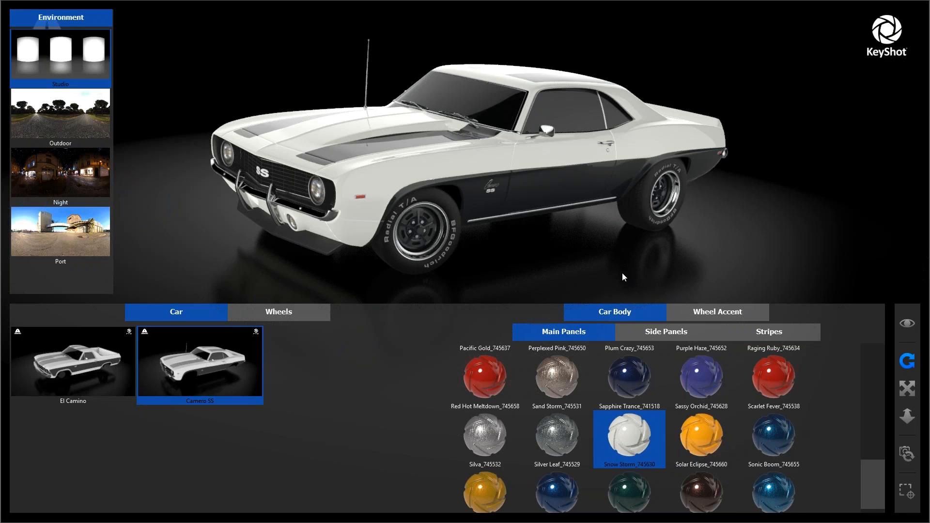
key("Escape")
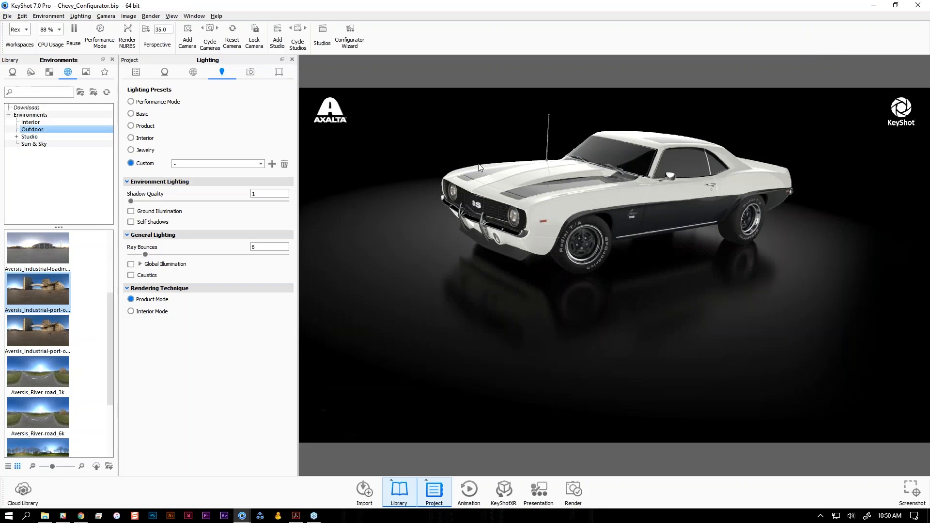
- Pause the real-time rendering and switch to the open Toaster-Configurator-Demo.bip scene
left_click(71, 39)
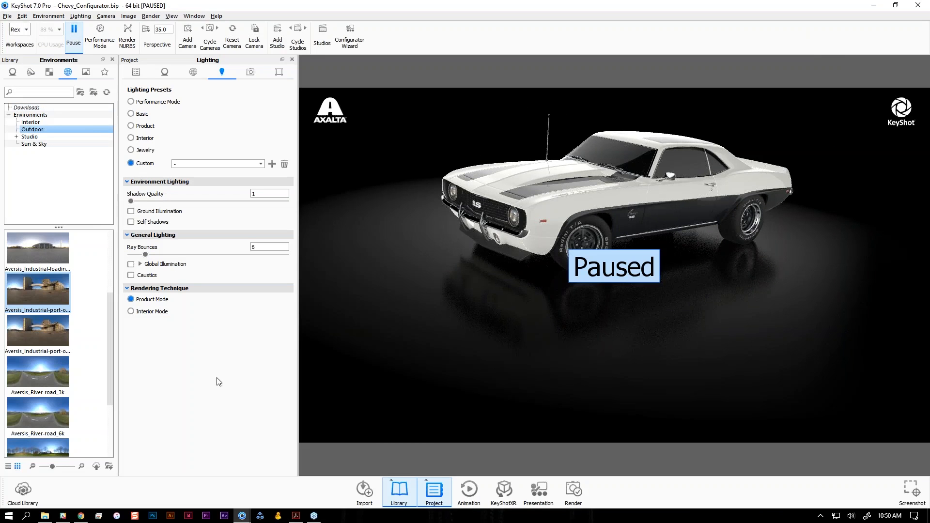
left_click(243, 515)
left_click(333, 491)
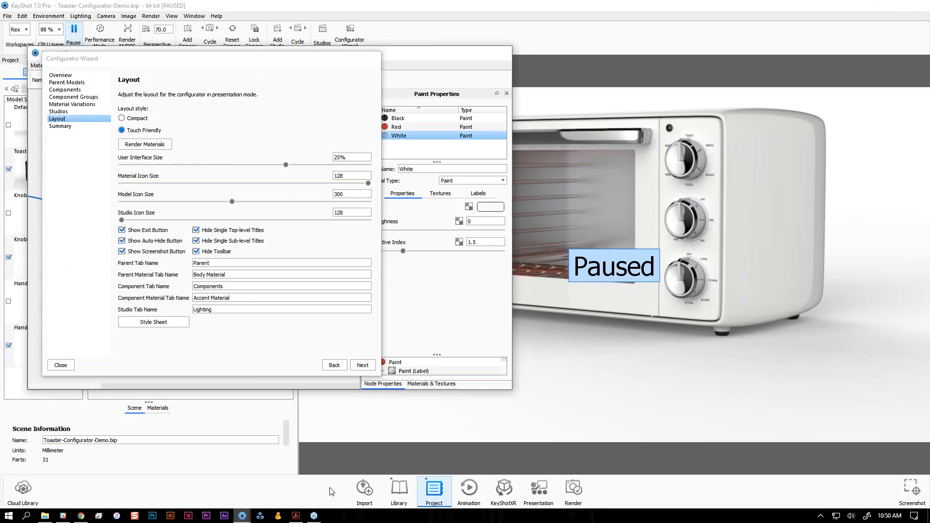